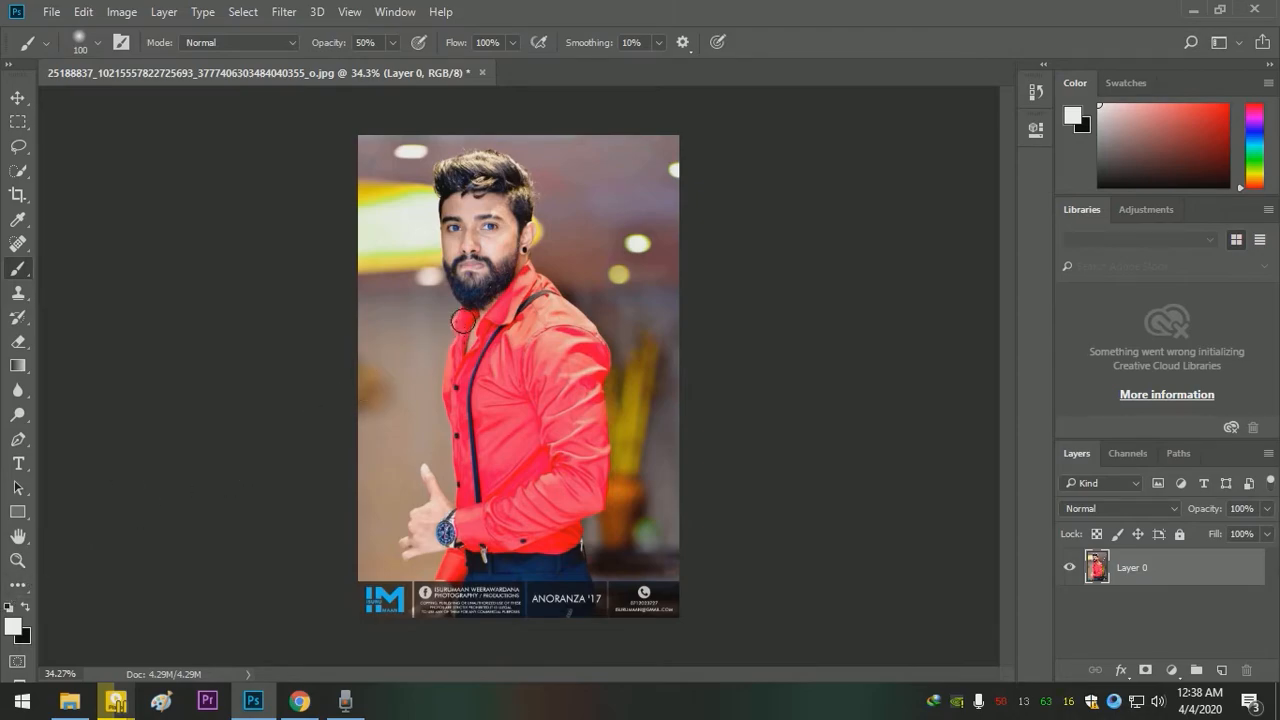
pyautogui.press('z')
pyautogui.moveTo(462, 321)
pyautogui.mouseDown()
pyautogui.moveTo(677, 391)
pyautogui.moveTo(491, 323)
pyautogui.moveTo(531, 330)
pyautogui.mouseUp()
pyautogui.press('b')
pyautogui.press('z')
pyautogui.press('b')
pyautogui.press('z')
pyautogui.press('b')
pyautogui.press('z')
pyautogui.press('b')
pyautogui.press('z')
pyautogui.moveTo(654, 377); pyautogui.dragTo(572, 329)
pyautogui.press('b')
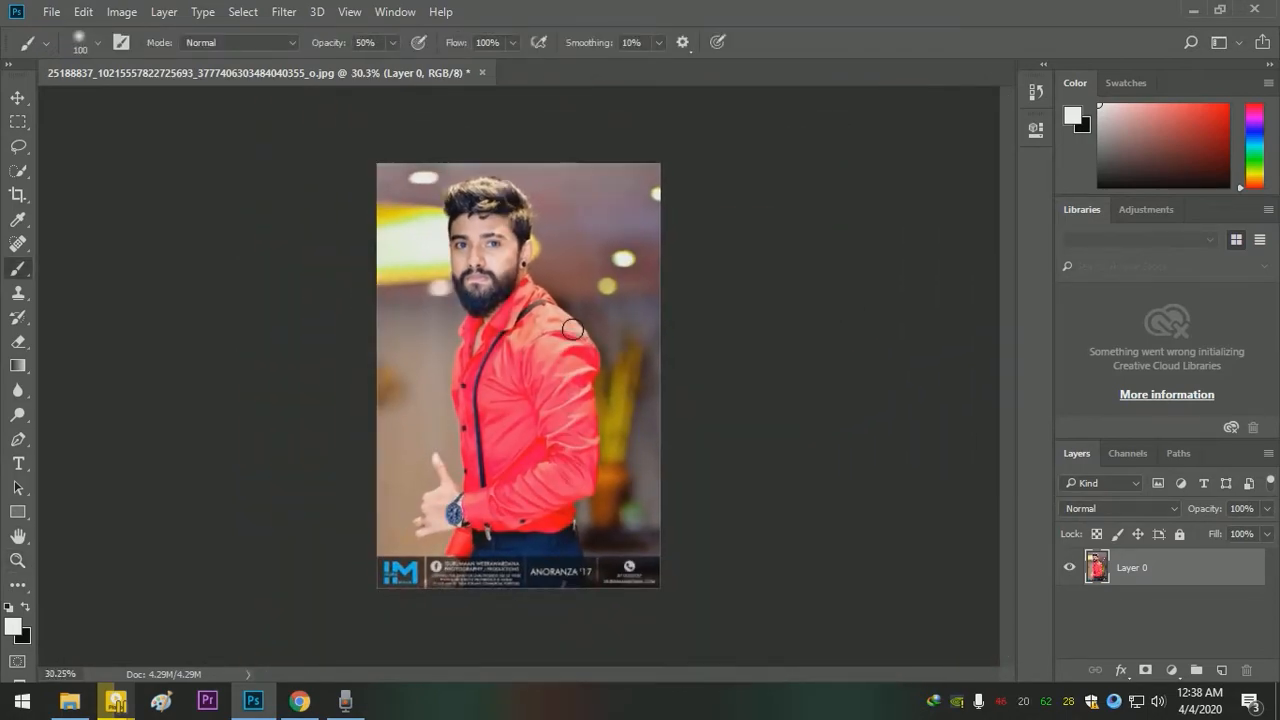
# - View the desktop photo of the woman in the pink top enlarged, close it, and return to Photoshop
pyautogui.press('super+d')
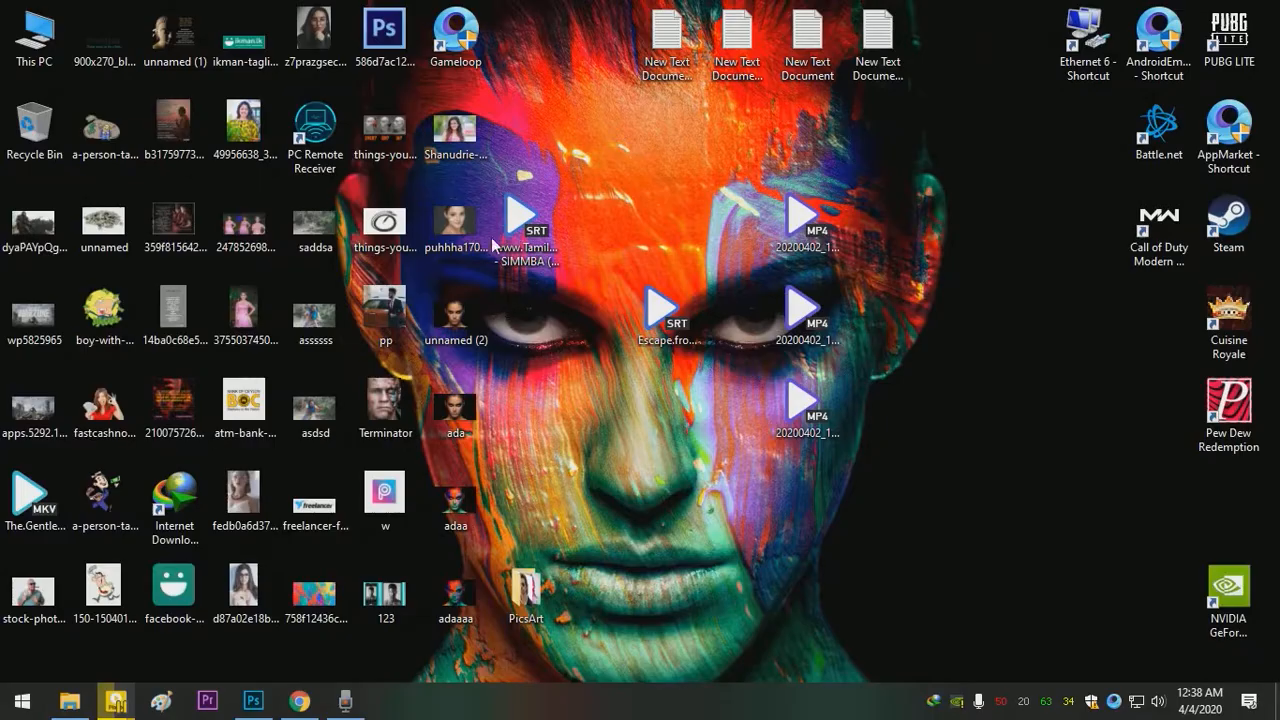
pyautogui.doubleClick(445, 130)
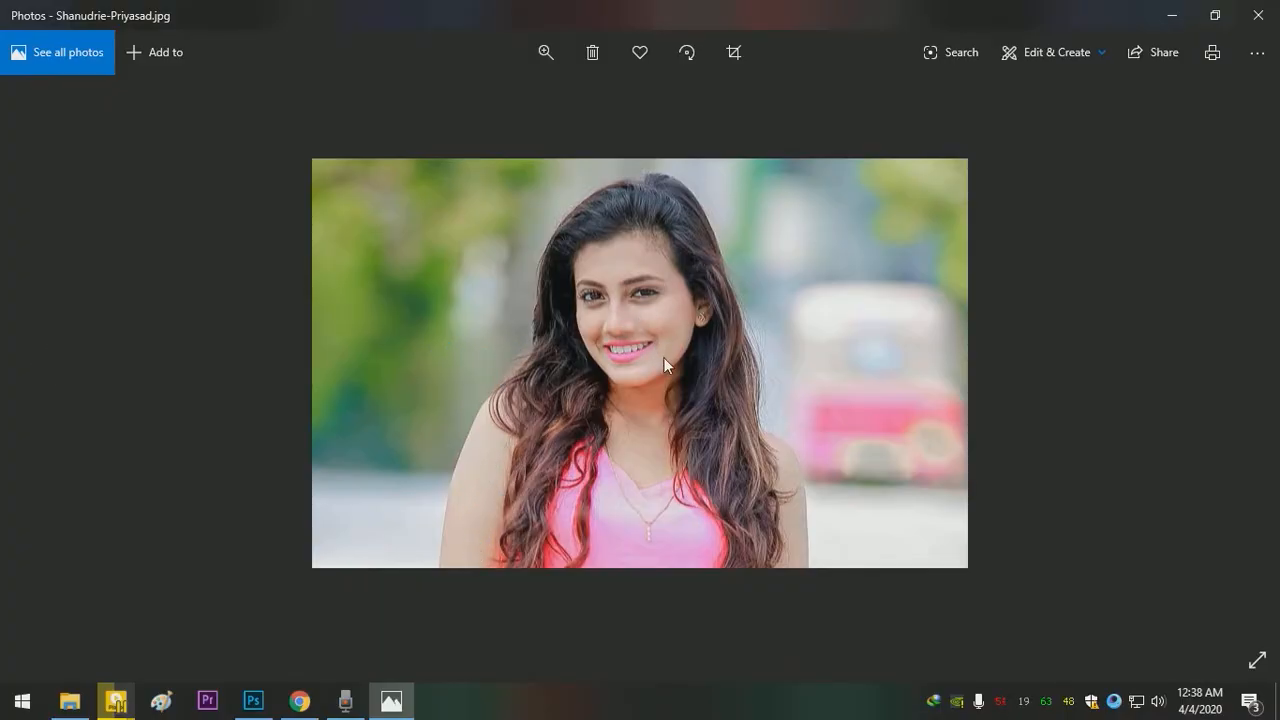
pyautogui.click(545, 52)
pyautogui.moveTo(512, 108); pyautogui.dragTo(512, 107)
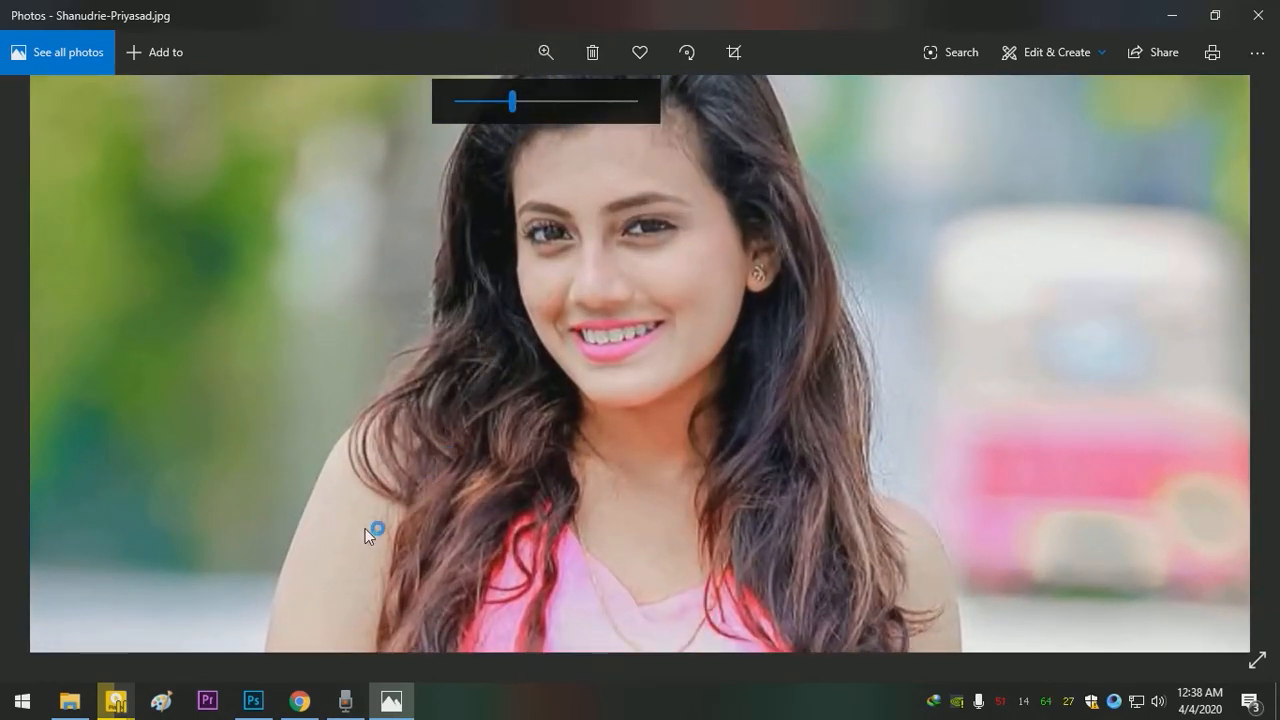
pyautogui.click(1258, 15)
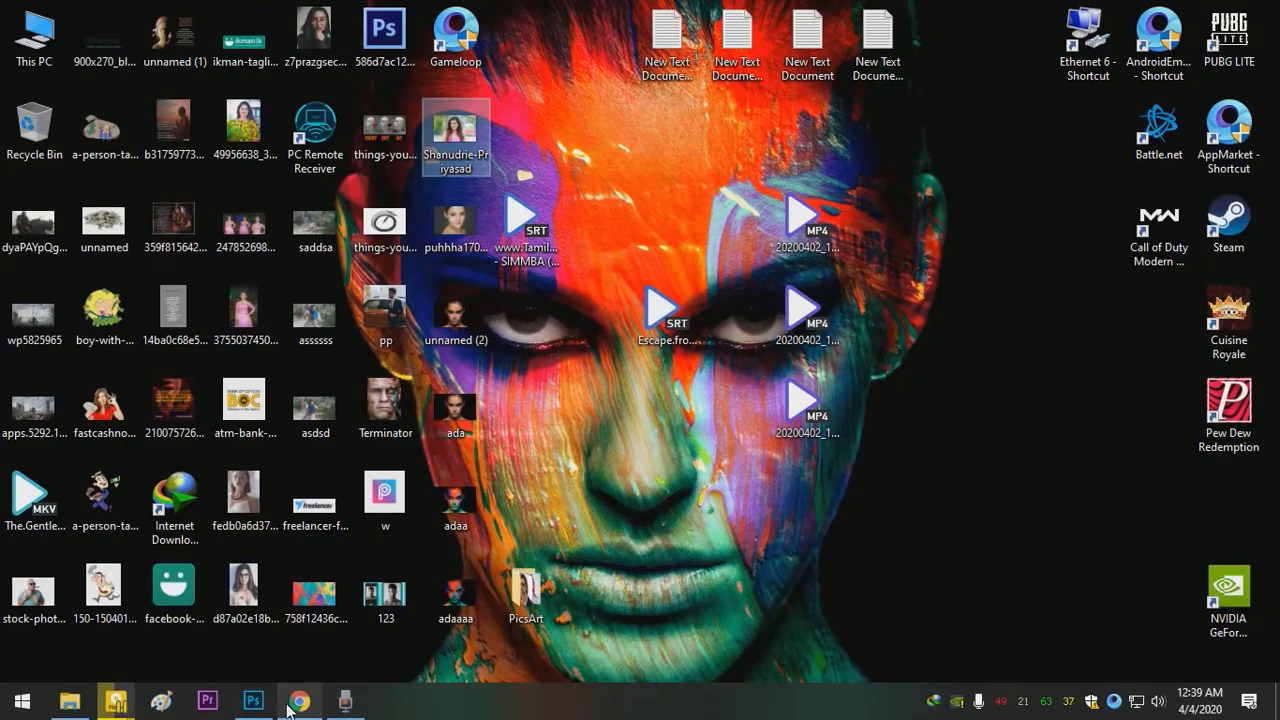
pyautogui.click(253, 700)
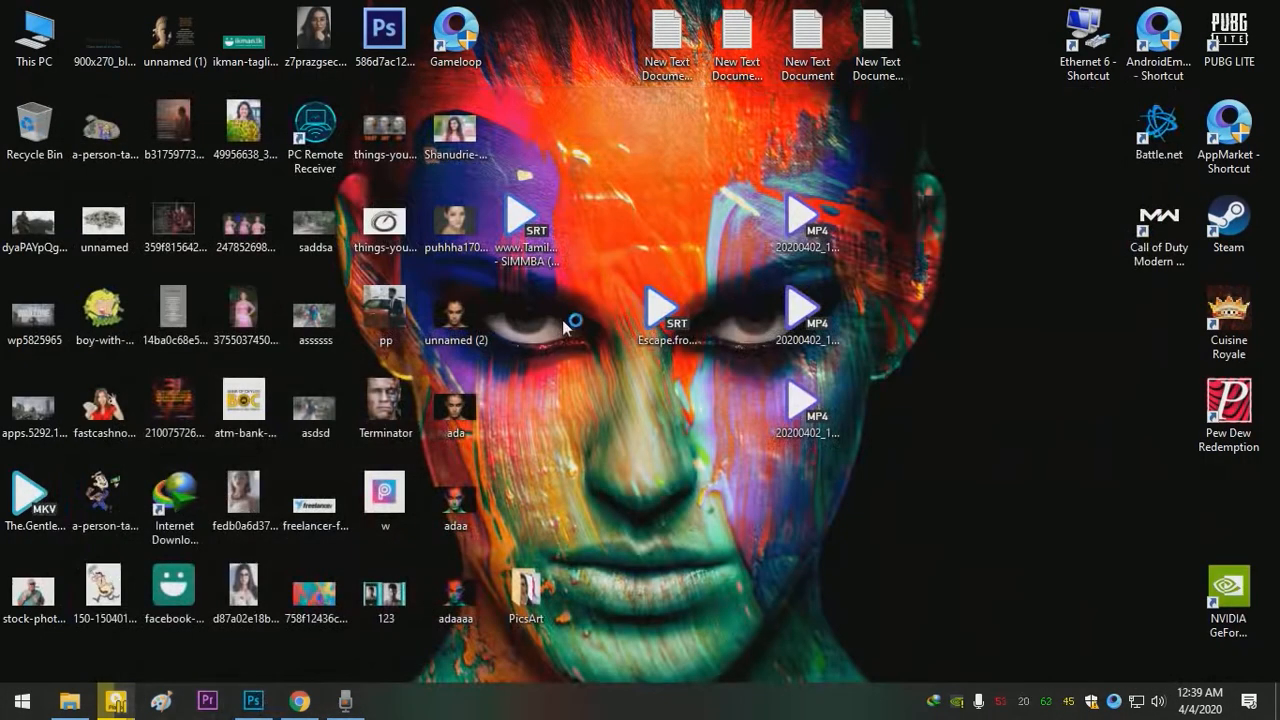
pyautogui.click(253, 700)
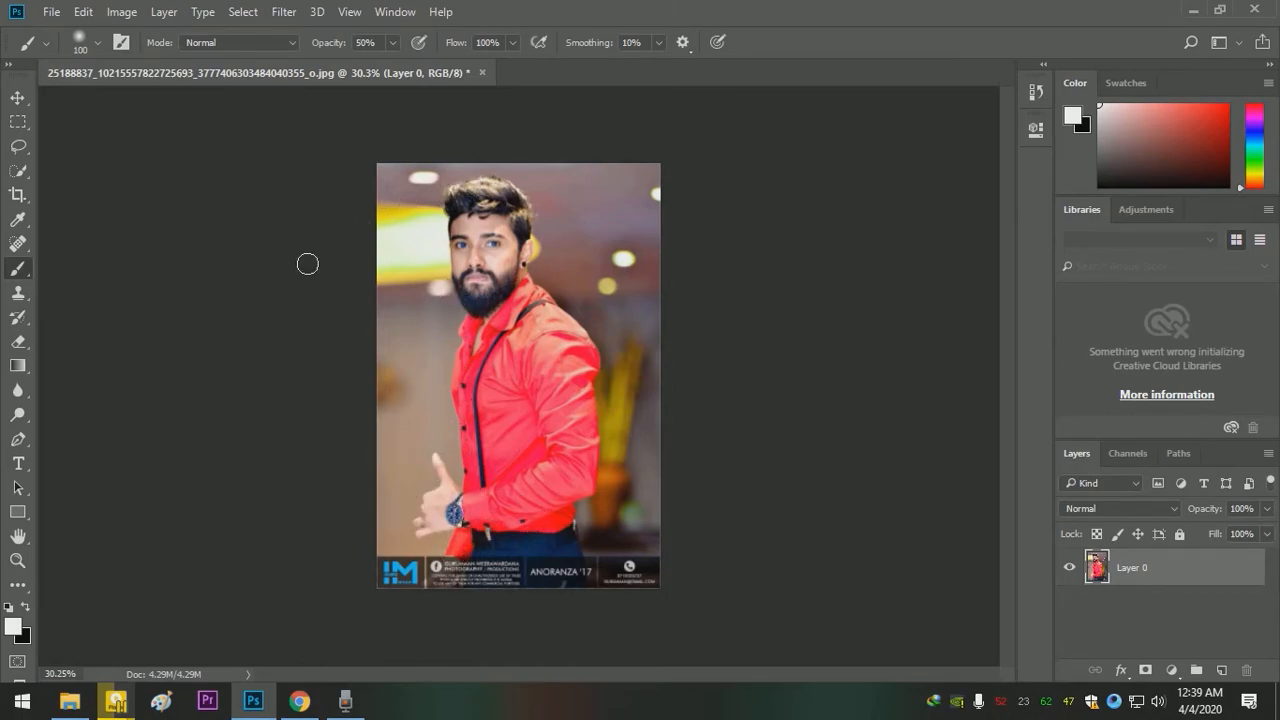
# - Select the man's trousers, red shirt and raised hand with the Quick Selection tool, undoing any stroke that goes wrong
pyautogui.click(19, 176)
pyautogui.rightClick(24, 172)
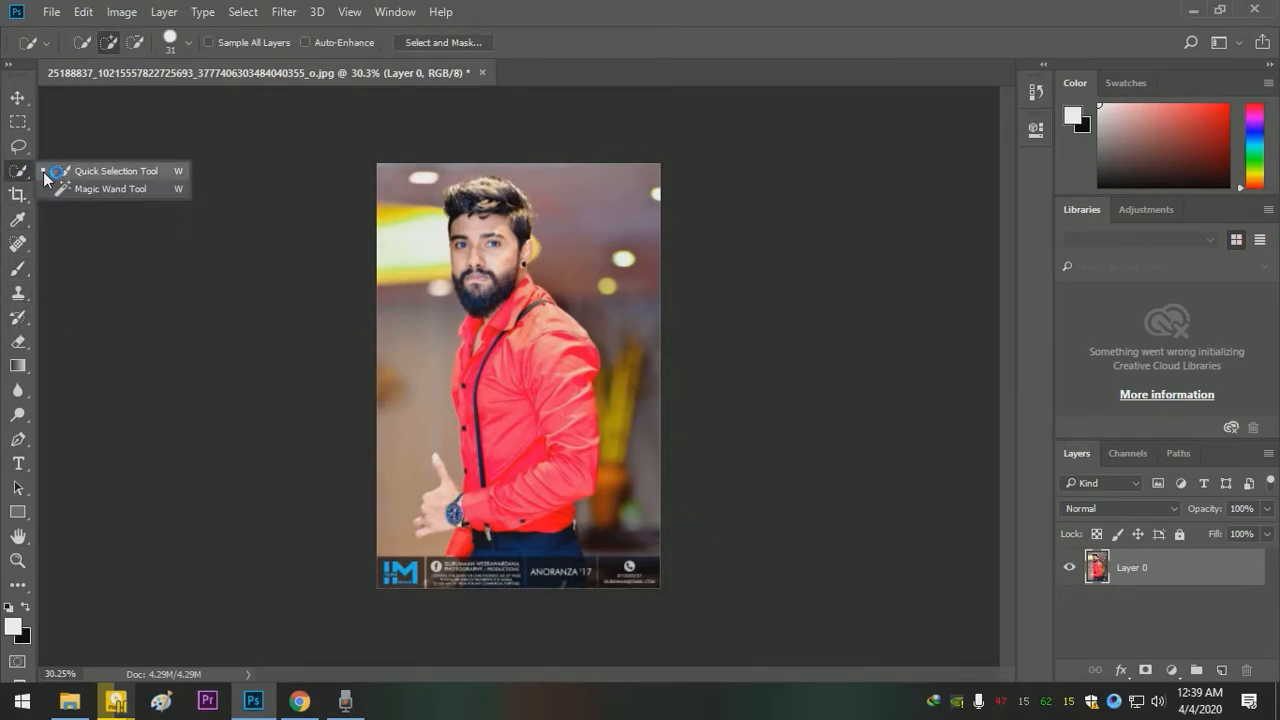
pyautogui.click(45, 173)
pyautogui.moveTo(498, 547)
pyautogui.mouseDown()
pyautogui.moveTo(495, 535)
pyautogui.moveTo(520, 528)
pyautogui.moveTo(568, 530)
pyautogui.moveTo(525, 510)
pyautogui.moveTo(485, 534)
pyautogui.mouseUp()
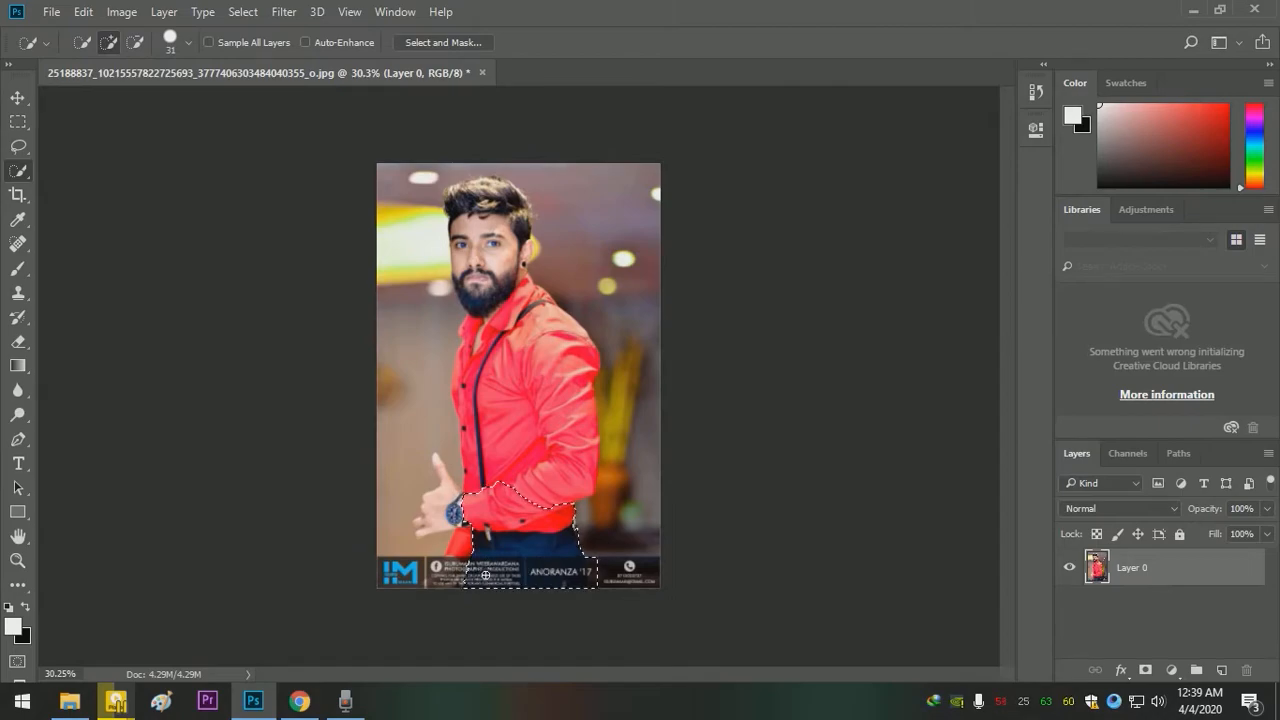
pyautogui.moveTo(486, 570)
pyautogui.mouseDown()
pyautogui.moveTo(474, 540)
pyautogui.moveTo(449, 571)
pyautogui.mouseUp()
pyautogui.moveTo(459, 515)
pyautogui.mouseDown()
pyautogui.moveTo(521, 461)
pyautogui.moveTo(514, 425)
pyautogui.moveTo(528, 394)
pyautogui.moveTo(554, 455)
pyautogui.moveTo(542, 371)
pyautogui.moveTo(517, 308)
pyautogui.moveTo(489, 283)
pyautogui.moveTo(492, 336)
pyautogui.moveTo(467, 332)
pyautogui.moveTo(469, 425)
pyautogui.mouseUp()
pyautogui.moveTo(456, 513)
pyautogui.mouseDown()
pyautogui.moveTo(432, 515)
pyautogui.moveTo(440, 478)
pyautogui.moveTo(425, 527)
pyautogui.mouseUp()
pyautogui.hotkey('ctrl', 'z')
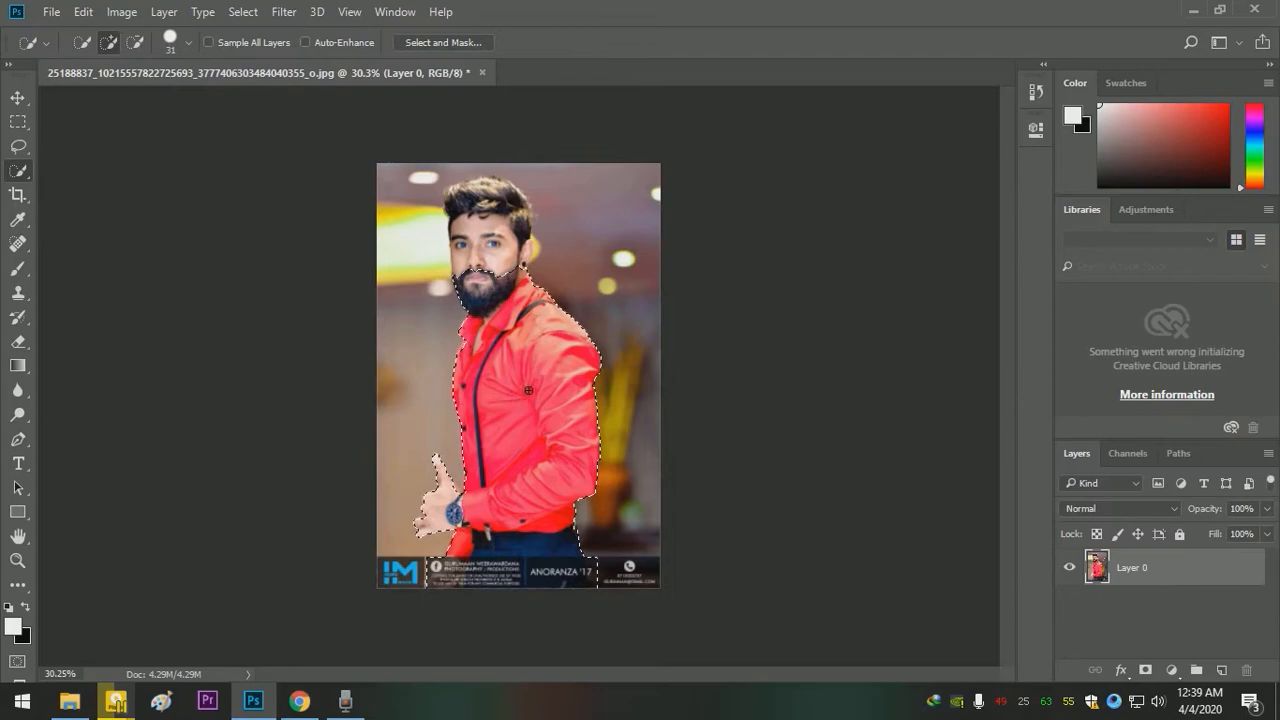
# - Extend the quick selection over the man's face, ear and hair up to the top of his head
pyautogui.press('z')
pyautogui.moveTo(486, 272)
pyautogui.mouseDown()
pyautogui.moveTo(582, 317)
pyautogui.moveTo(568, 312)
pyautogui.moveTo(527, 370)
pyautogui.moveTo(542, 339)
pyautogui.moveTo(493, 324)
pyautogui.moveTo(601, 311)
pyautogui.moveTo(662, 322)
pyautogui.moveTo(711, 254)
pyautogui.mouseUp()
pyautogui.press('w')
pyautogui.press('space')
pyautogui.moveTo(596, 231); pyautogui.dragTo(585, 384)
pyautogui.moveTo(449, 291)
pyautogui.mouseDown()
pyautogui.moveTo(523, 262)
pyautogui.moveTo(539, 283)
pyautogui.moveTo(710, 301)
pyautogui.moveTo(683, 232)
pyautogui.mouseUp()
pyautogui.moveTo(640, 192)
pyautogui.mouseDown()
pyautogui.moveTo(556, 158)
pyautogui.moveTo(531, 156)
pyautogui.moveTo(537, 170)
pyautogui.mouseUp()
pyautogui.hotkey('ctrl', 'z')
pyautogui.moveTo(538, 222)
pyautogui.mouseDown()
pyautogui.moveTo(506, 230)
pyautogui.moveTo(528, 253)
pyautogui.moveTo(677, 254)
pyautogui.mouseUp()
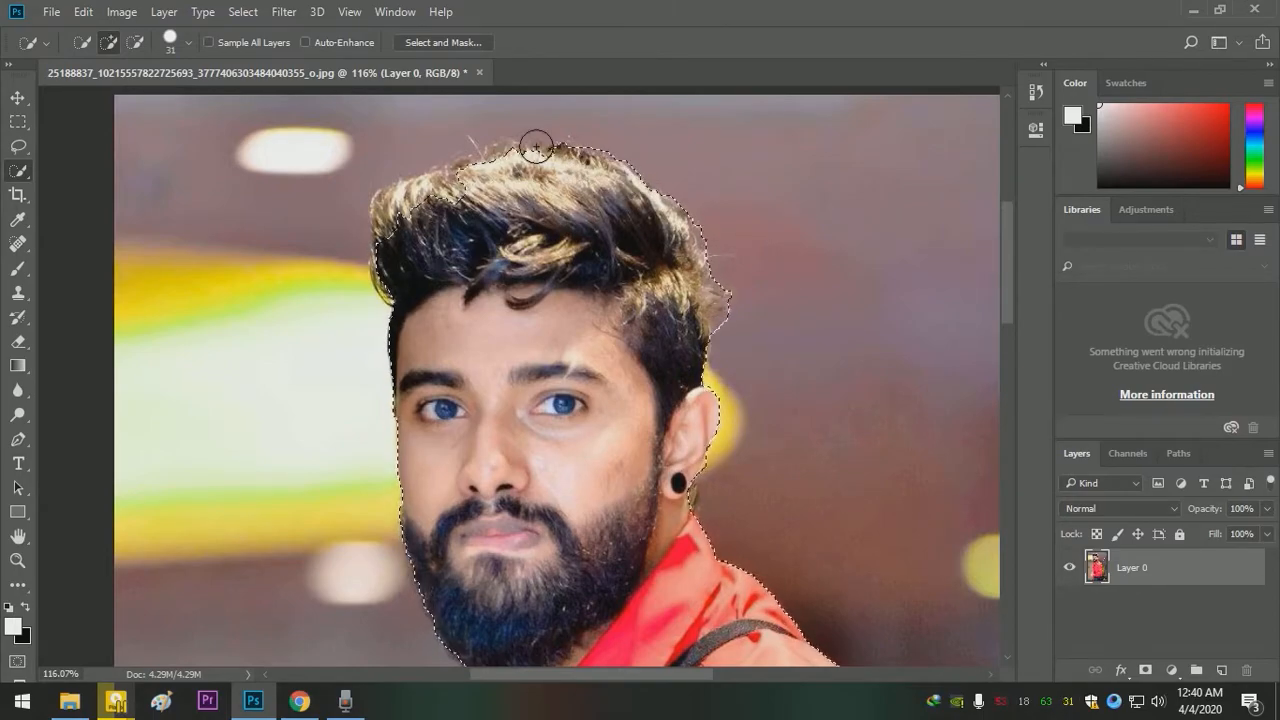
pyautogui.moveTo(508, 158)
pyautogui.mouseDown()
pyautogui.moveTo(486, 149)
pyautogui.moveTo(447, 175)
pyautogui.mouseUp()
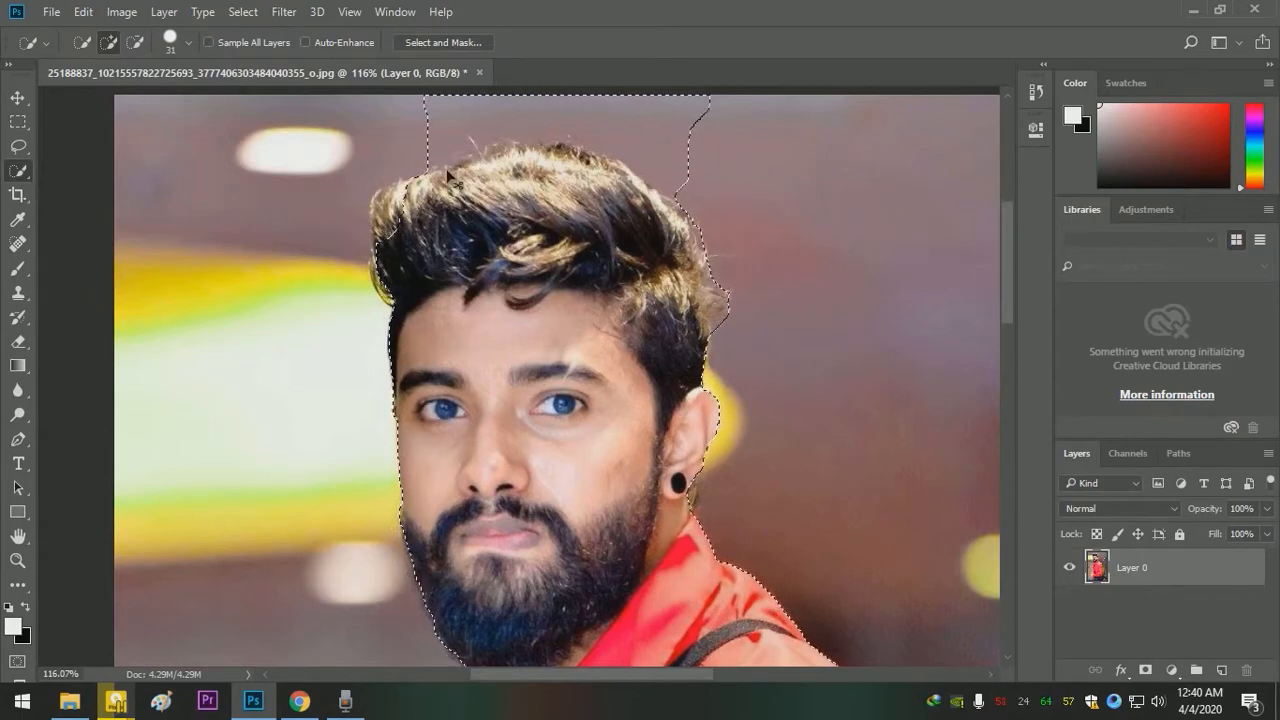
# - Add the front edge of the hair to the selection, undoing strokes that spill into the background, and reduce the brush size to 15
pyautogui.press('z')
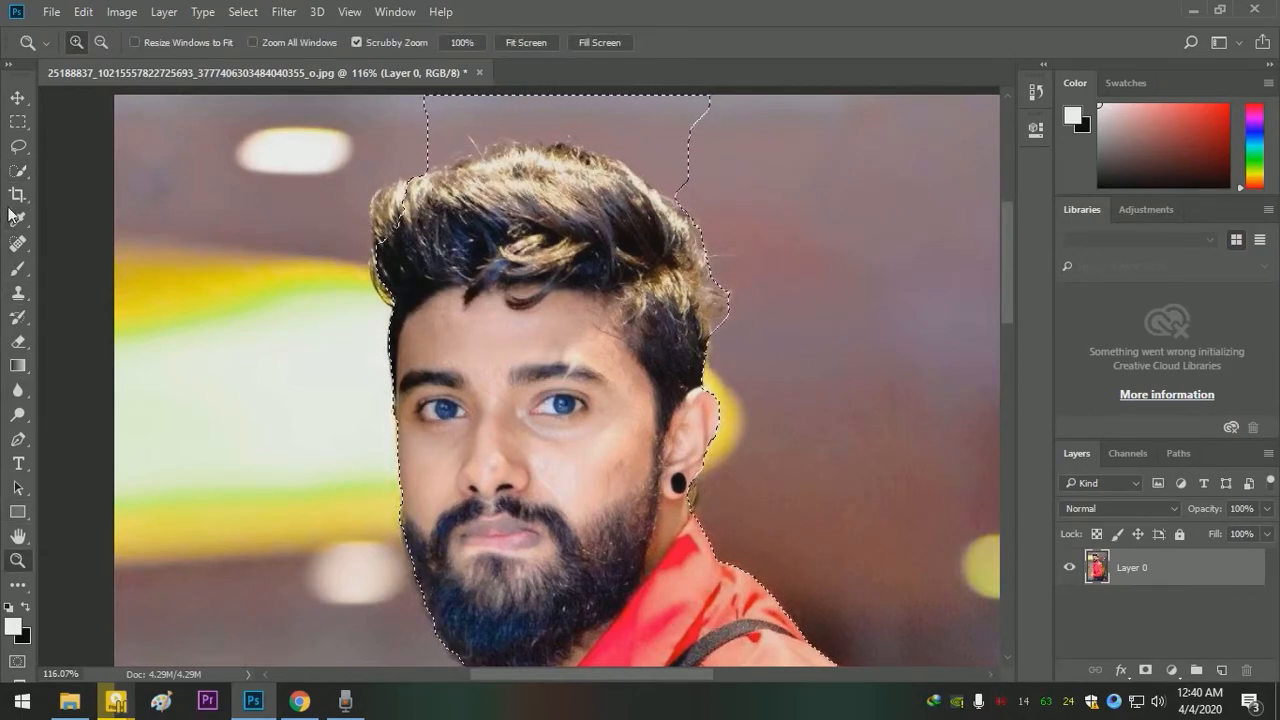
pyautogui.click(18, 170)
pyautogui.moveTo(412, 204); pyautogui.dragTo(395, 211)
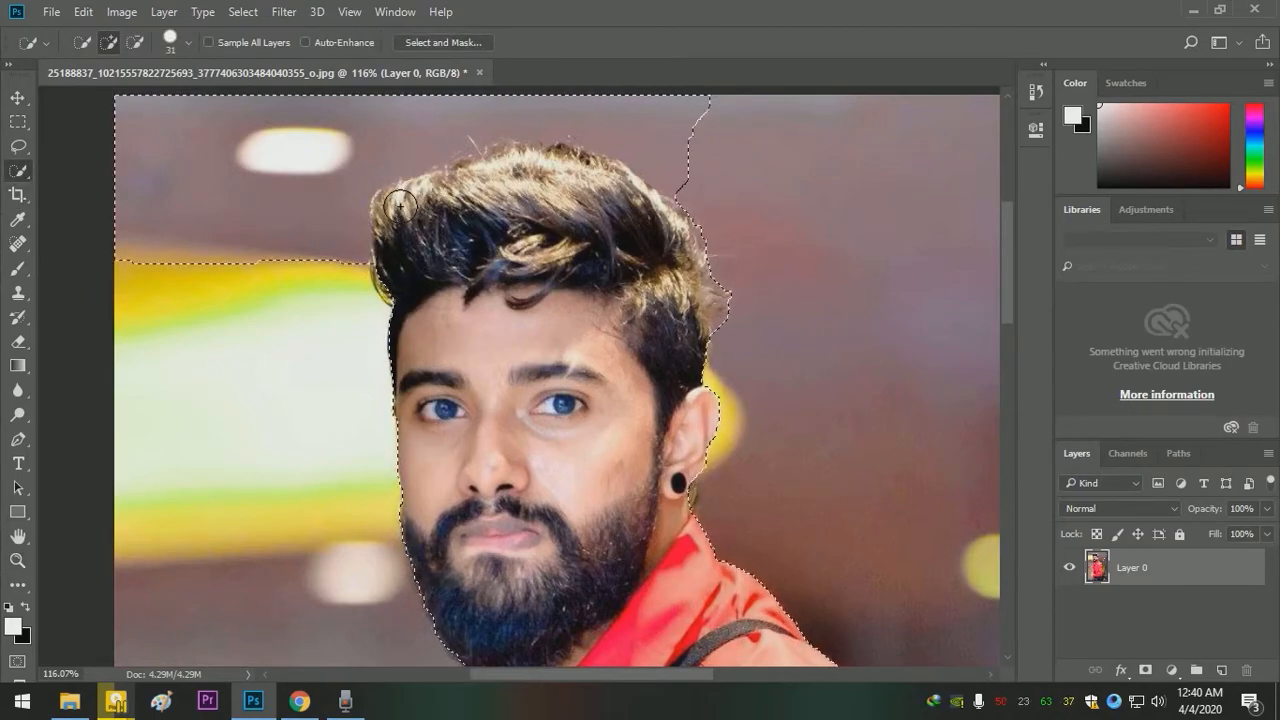
pyautogui.hotkey('ctrl', 'z')
pyautogui.moveTo(392, 225); pyautogui.dragTo(386, 230)
pyautogui.hotkey('ctrl', 'z')
pyautogui.click(383, 238)
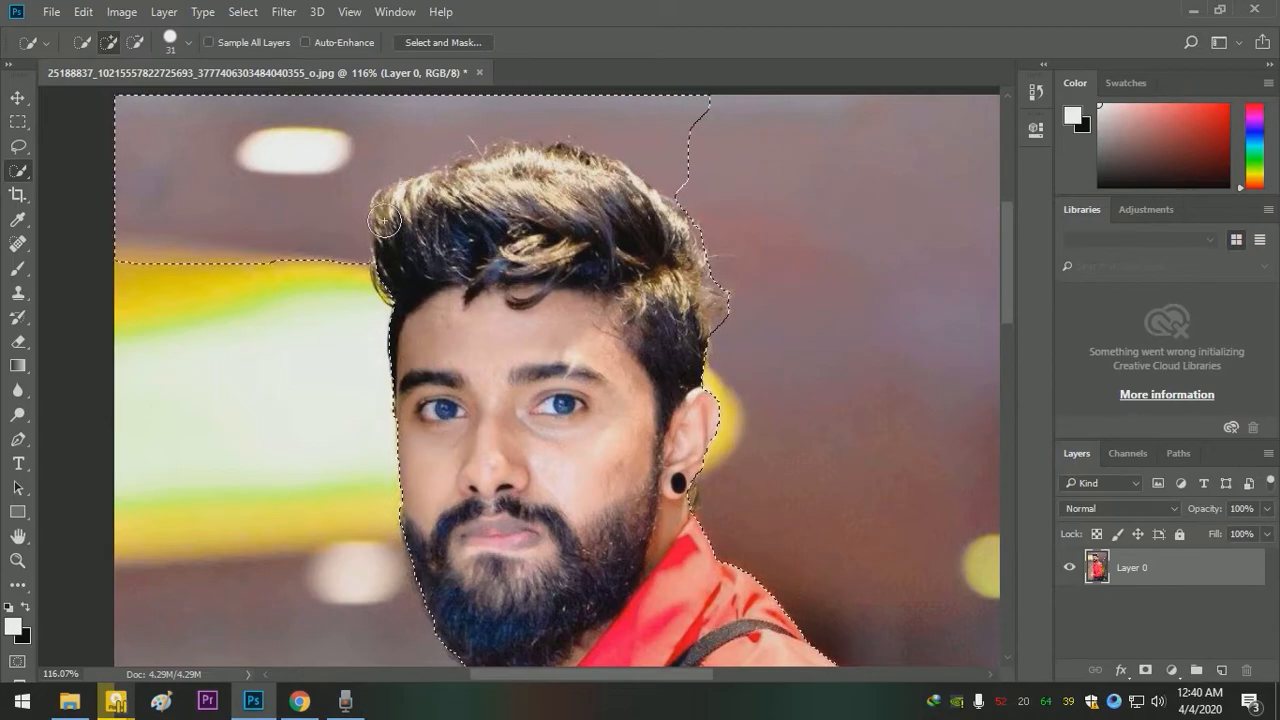
pyautogui.hotkey('ctrl', 'z')
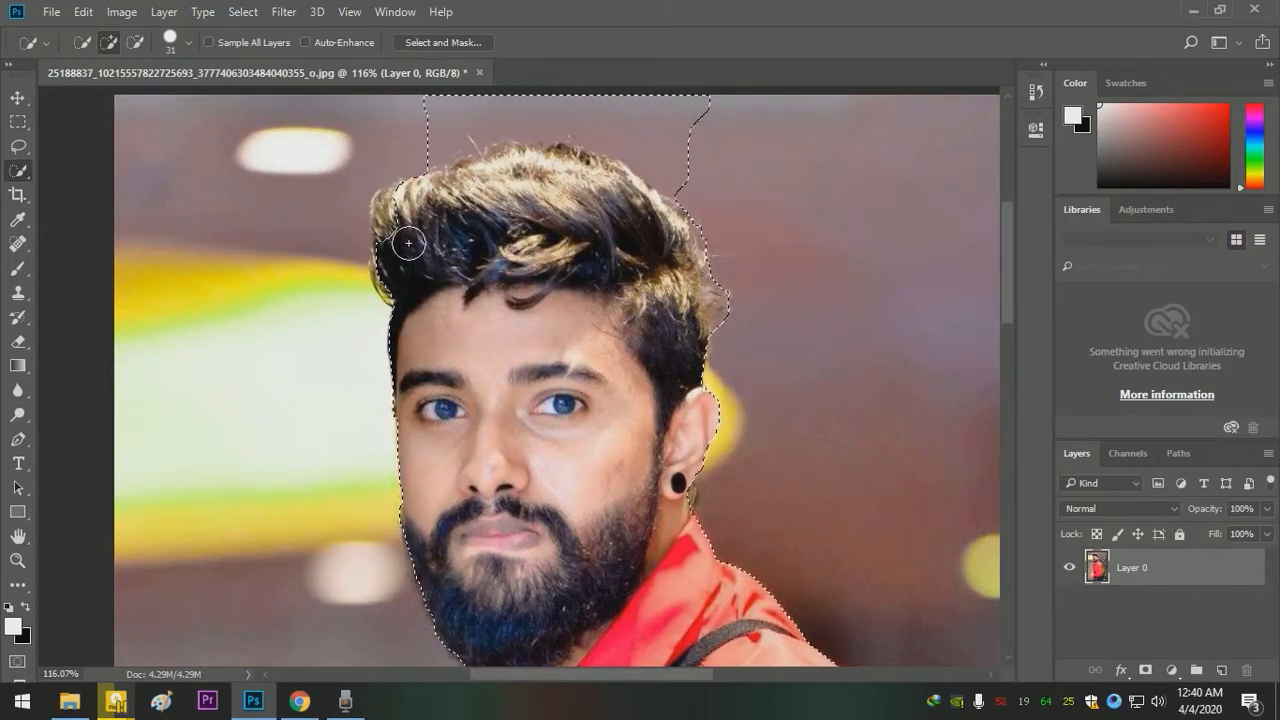
pyautogui.click(397, 227)
pyautogui.hotkey('ctrl', 'z')
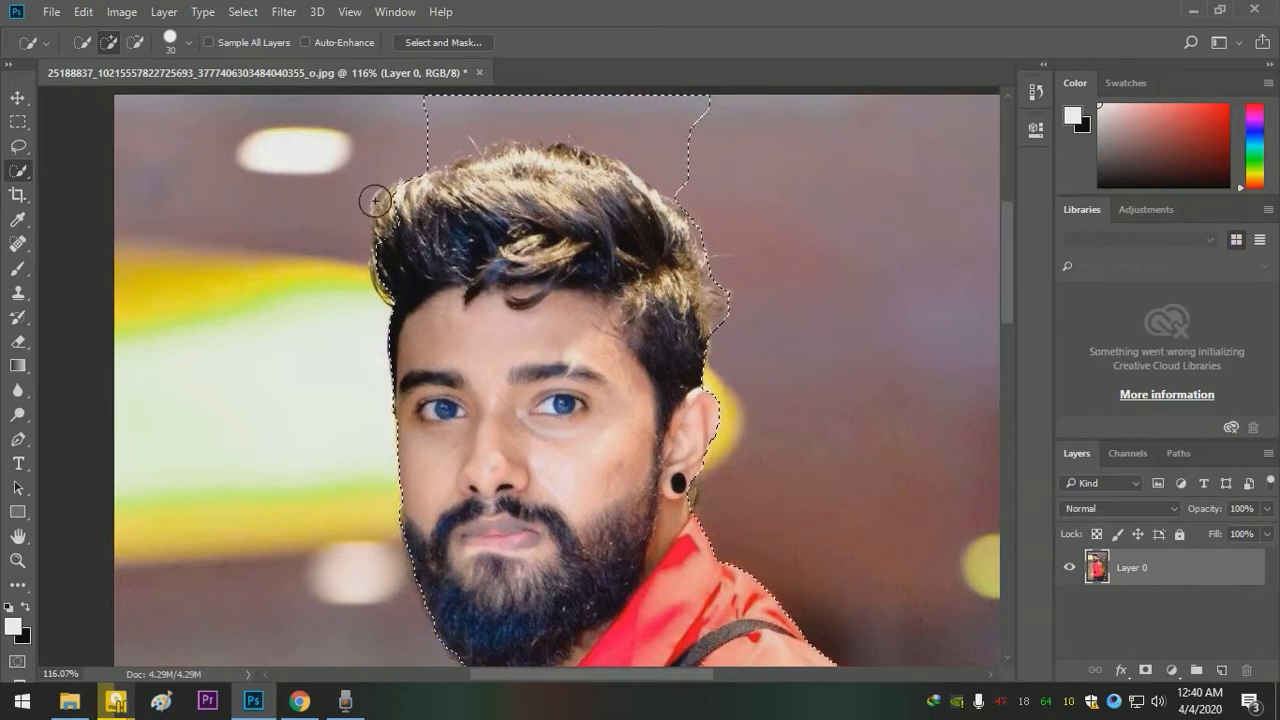
pyautogui.press('[')
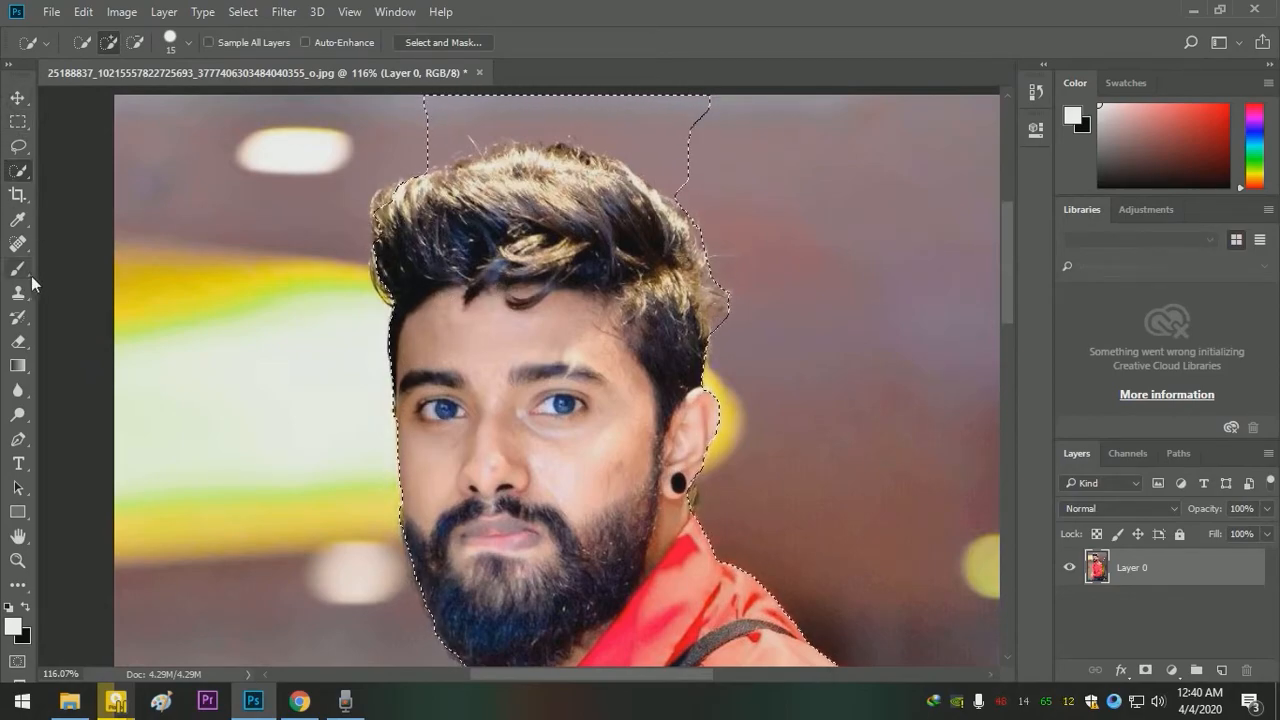
# - Open the selection in Select and Mask and paint along the background above the hair with the Refine Edge Brush
pyautogui.press('z')
pyautogui.moveTo(515, 375)
pyautogui.mouseDown()
pyautogui.moveTo(437, 259)
pyautogui.moveTo(411, 192)
pyautogui.mouseUp()
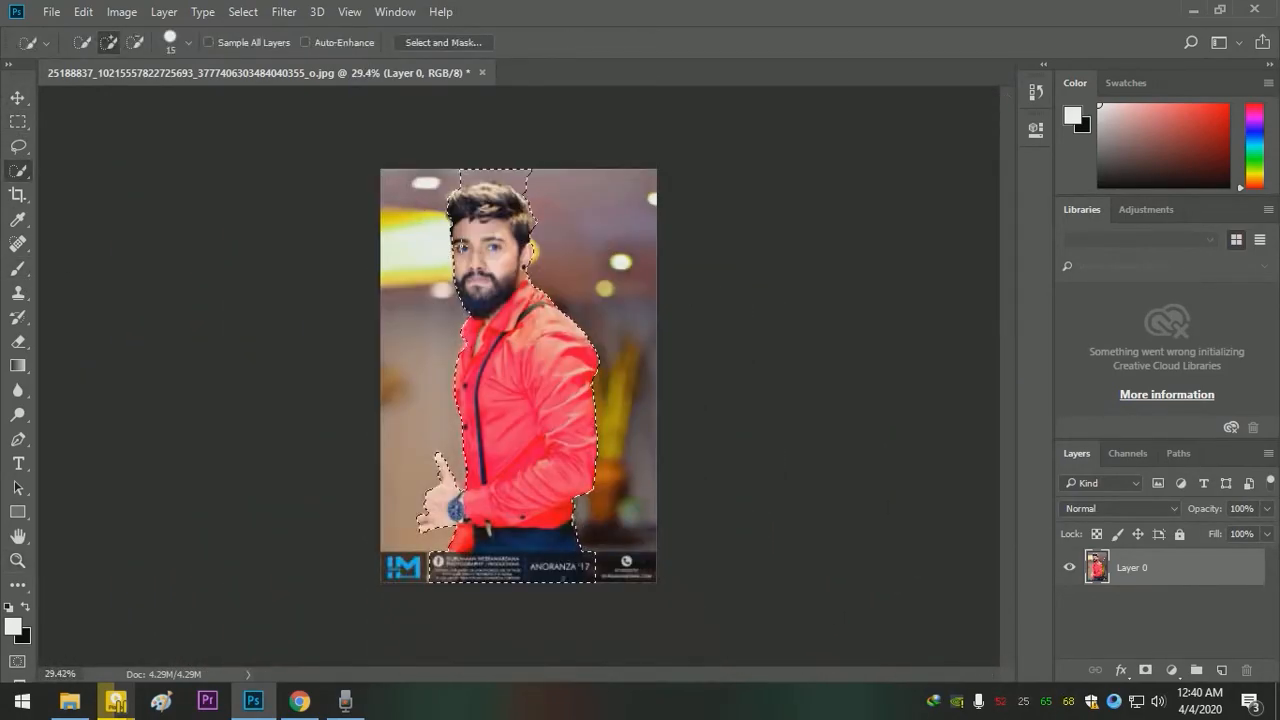
pyautogui.click(440, 40)
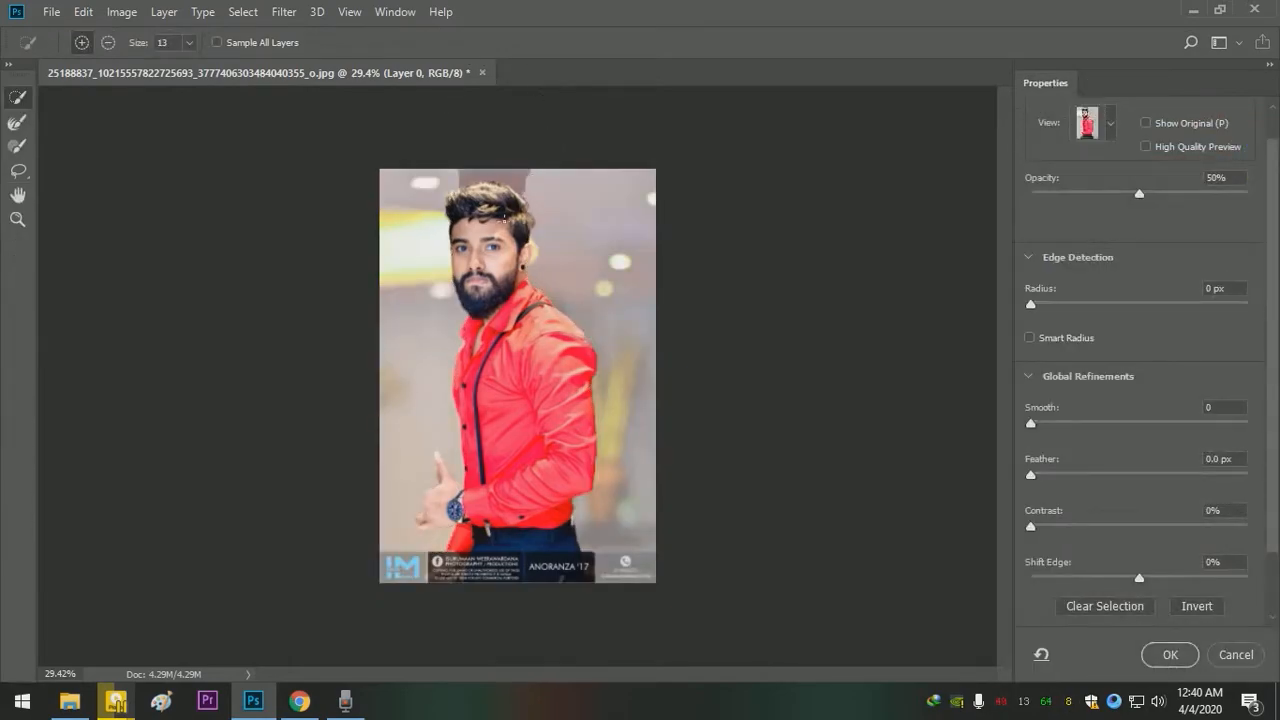
pyautogui.click(17, 124)
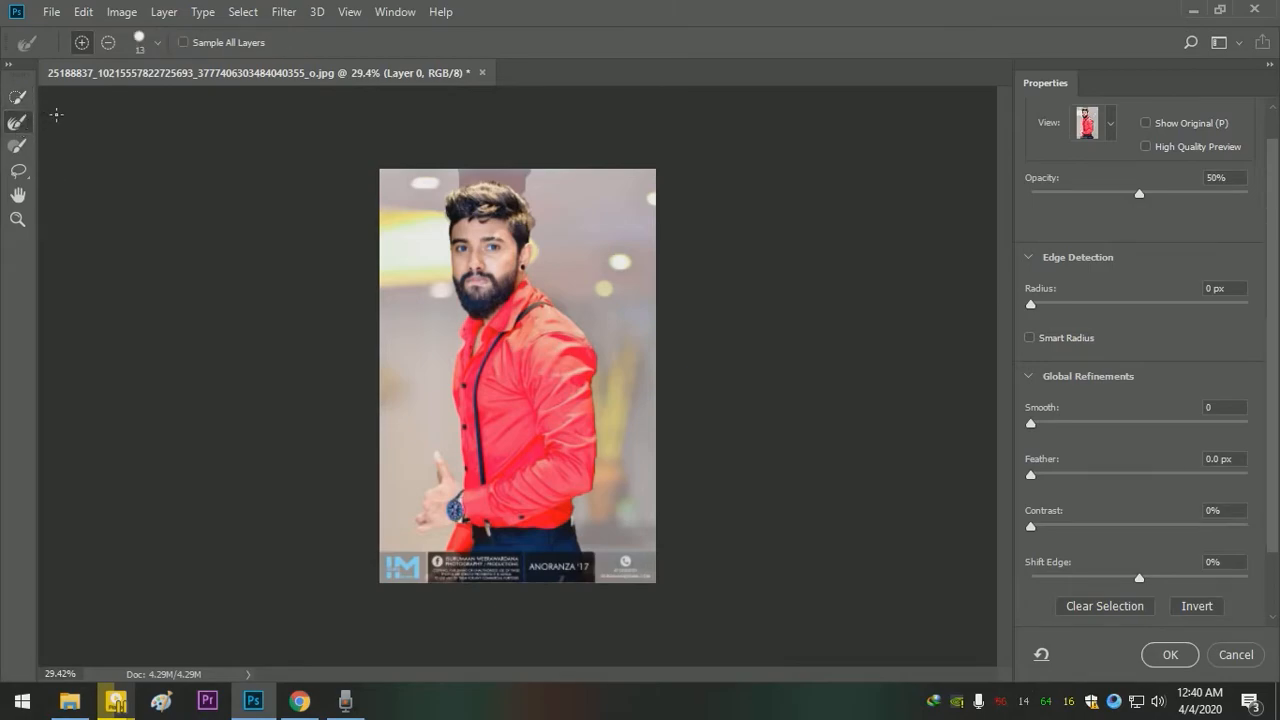
pyautogui.click(17, 96)
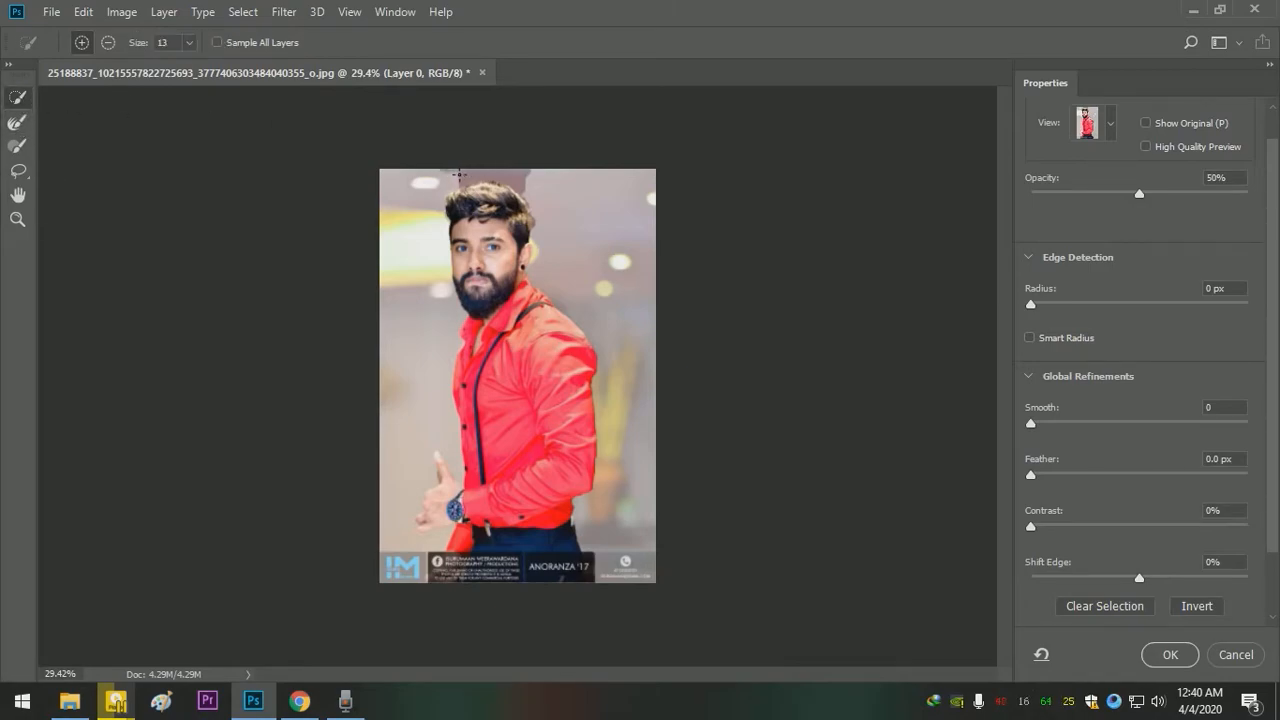
pyautogui.click(18, 146)
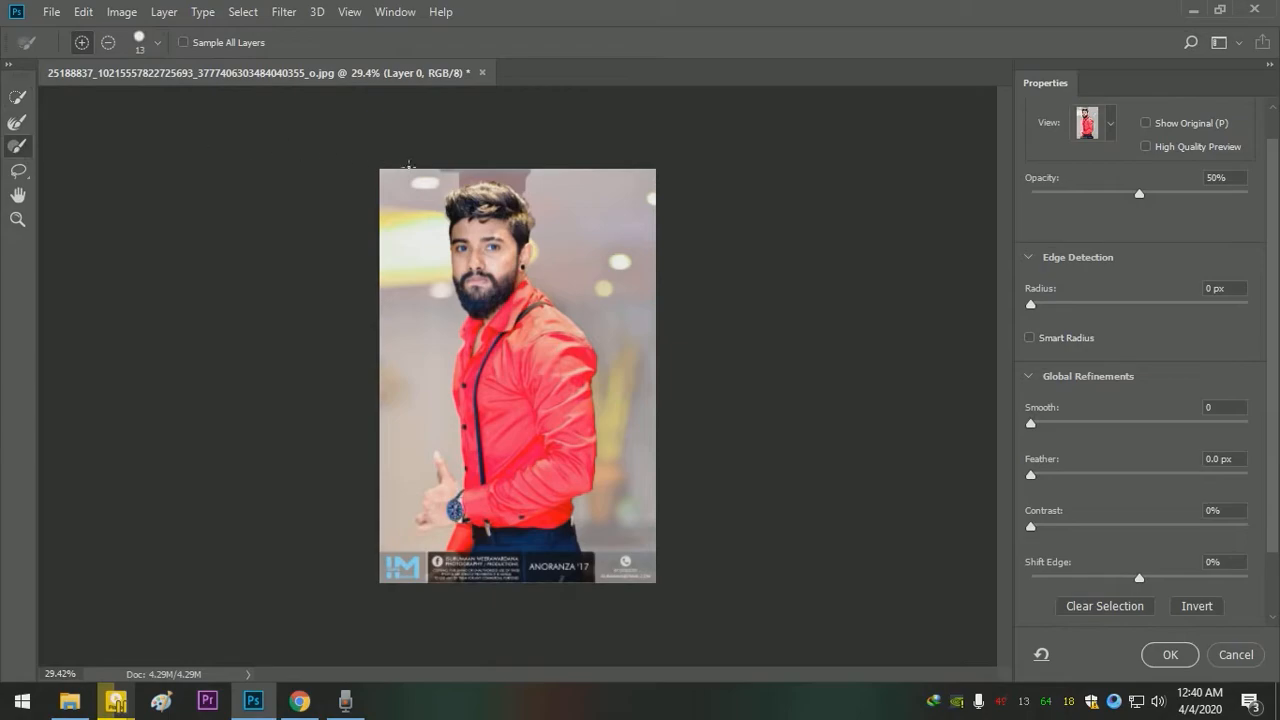
pyautogui.click(17, 121)
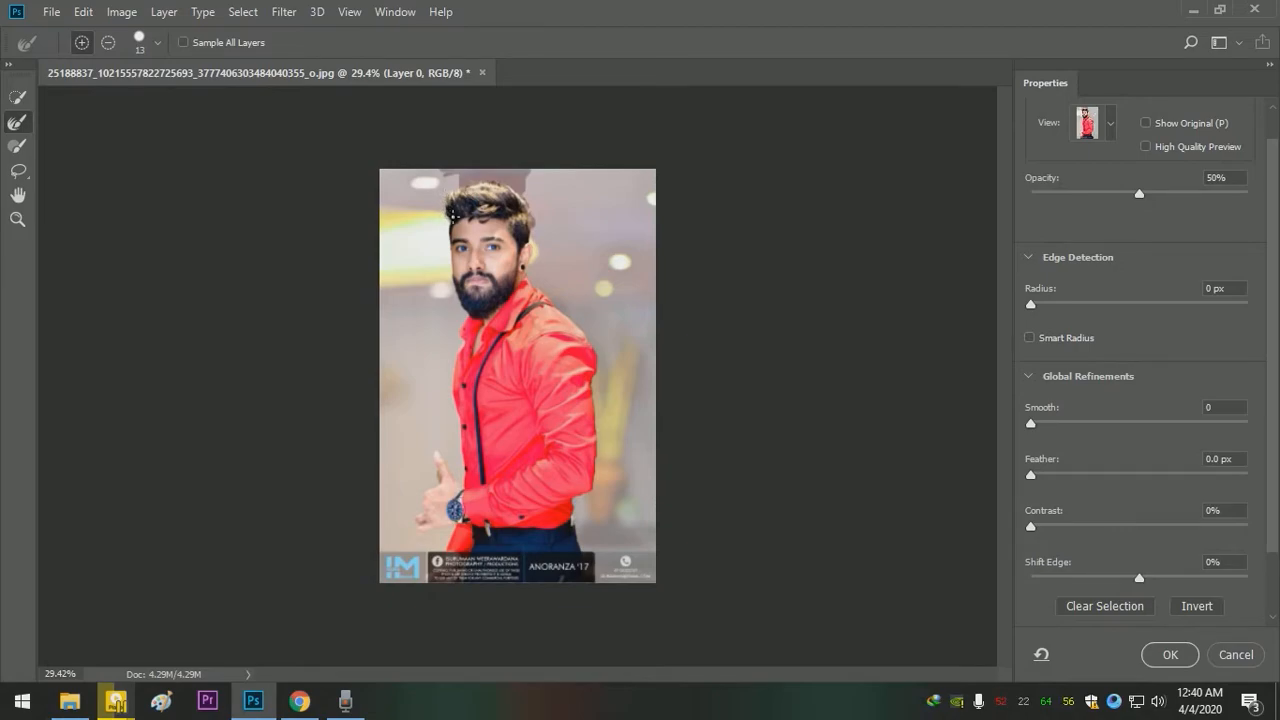
pyautogui.press('z')
pyautogui.moveTo(485, 213); pyautogui.dragTo(569, 238)
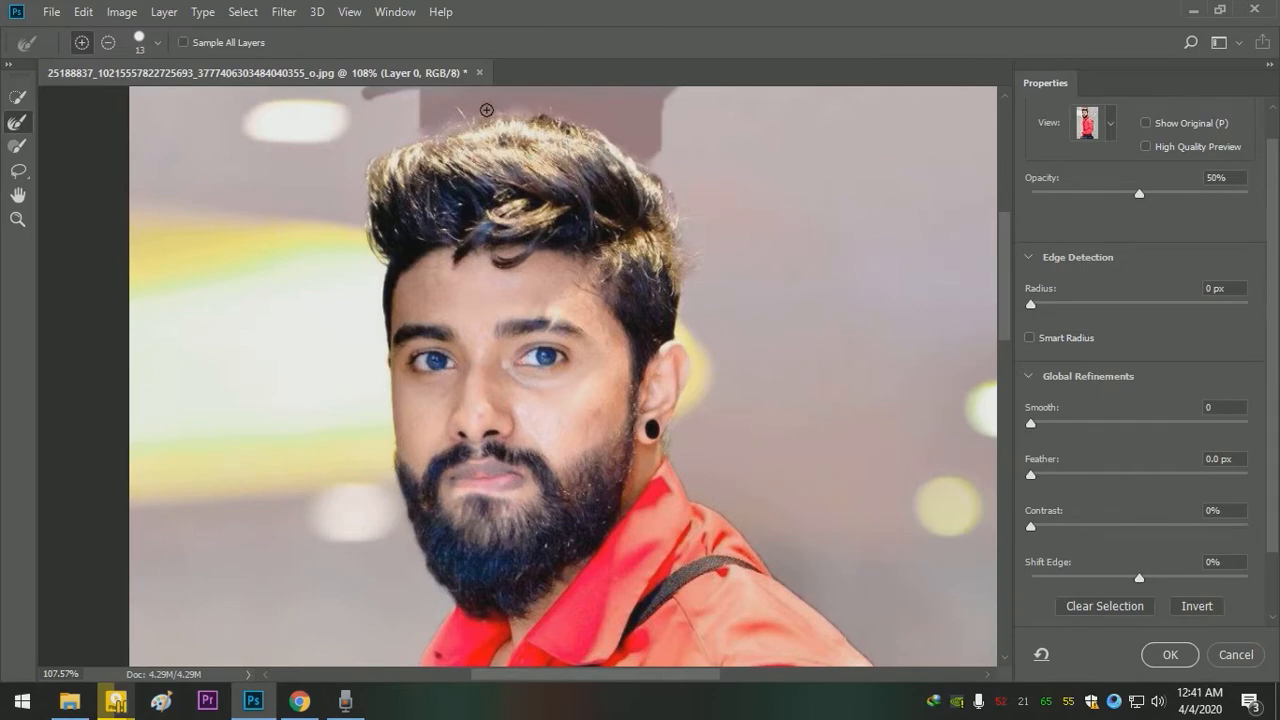
pyautogui.moveTo(519, 89)
pyautogui.mouseDown()
pyautogui.moveTo(433, 100)
pyautogui.moveTo(470, 80)
pyautogui.moveTo(403, 106)
pyautogui.moveTo(494, 85)
pyautogui.moveTo(401, 101)
pyautogui.moveTo(452, 97)
pyautogui.moveTo(415, 108)
pyautogui.mouseUp()
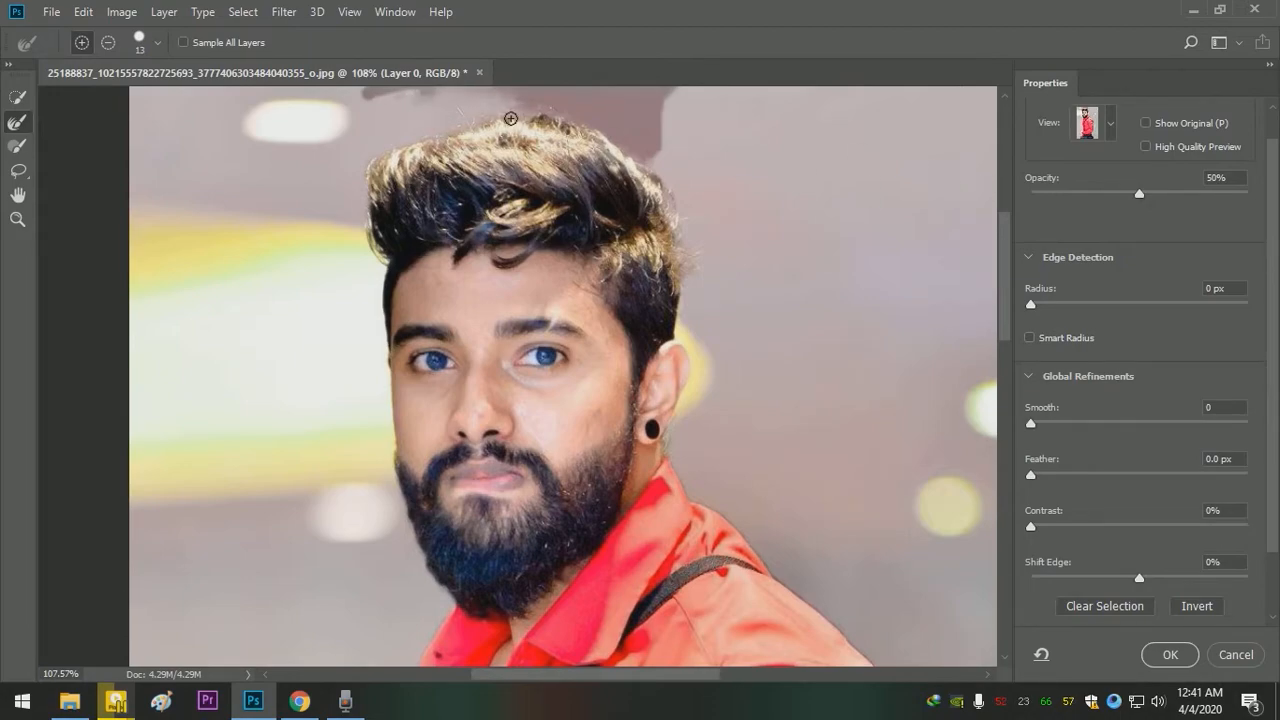
# - Enlarge the Refine Edge Brush to 47 px, brush around the hair outline and apply the refined selection
pyautogui.click(156, 45)
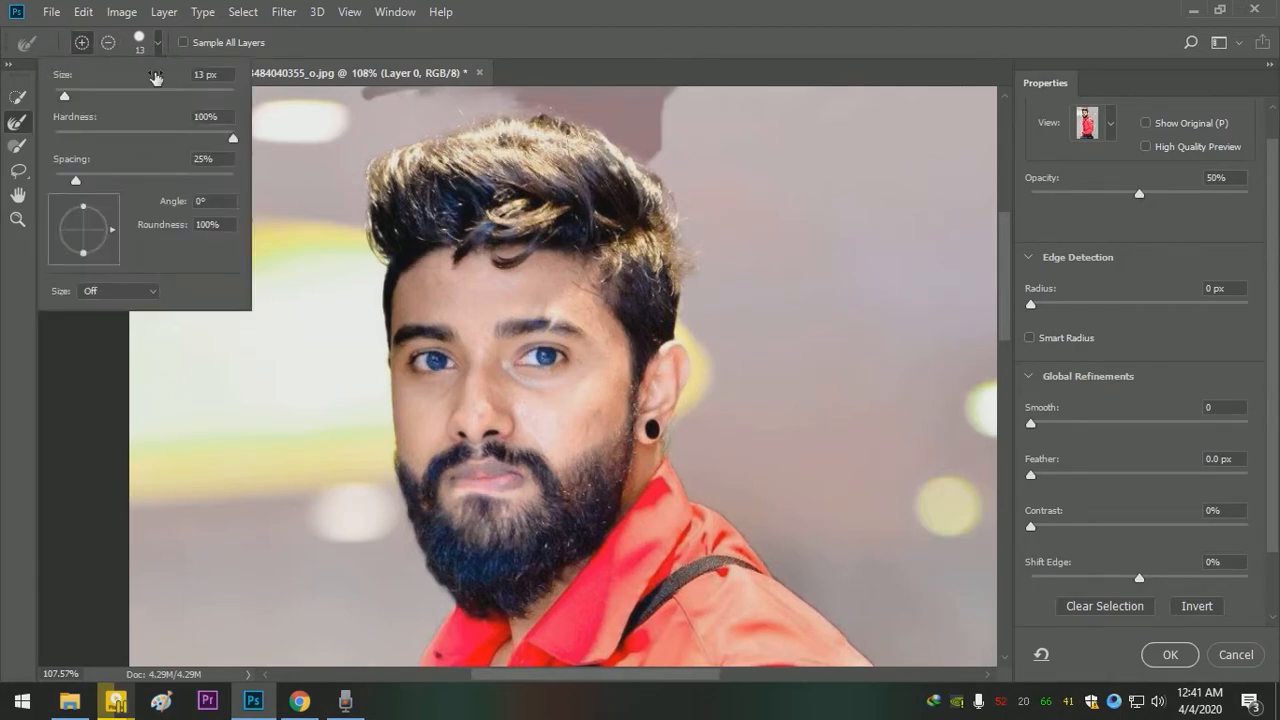
pyautogui.moveTo(84, 98); pyautogui.dragTo(95, 98)
pyautogui.moveTo(352, 111)
pyautogui.mouseDown()
pyautogui.moveTo(374, 104)
pyautogui.moveTo(359, 99)
pyautogui.moveTo(677, 100)
pyautogui.moveTo(691, 131)
pyautogui.moveTo(631, 106)
pyautogui.moveTo(656, 132)
pyautogui.moveTo(613, 107)
pyautogui.moveTo(663, 143)
pyautogui.moveTo(622, 113)
pyautogui.moveTo(701, 224)
pyautogui.mouseUp()
pyautogui.moveTo(699, 296); pyautogui.dragTo(694, 259)
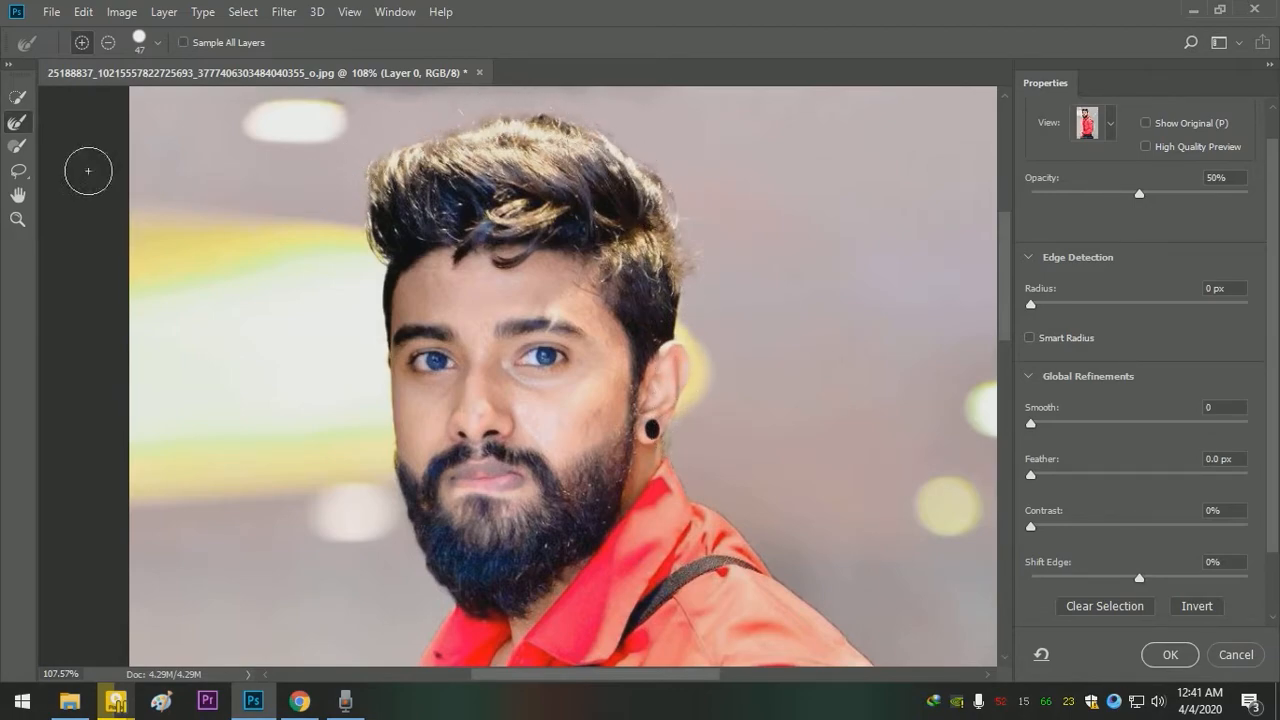
pyautogui.click(1166, 655)
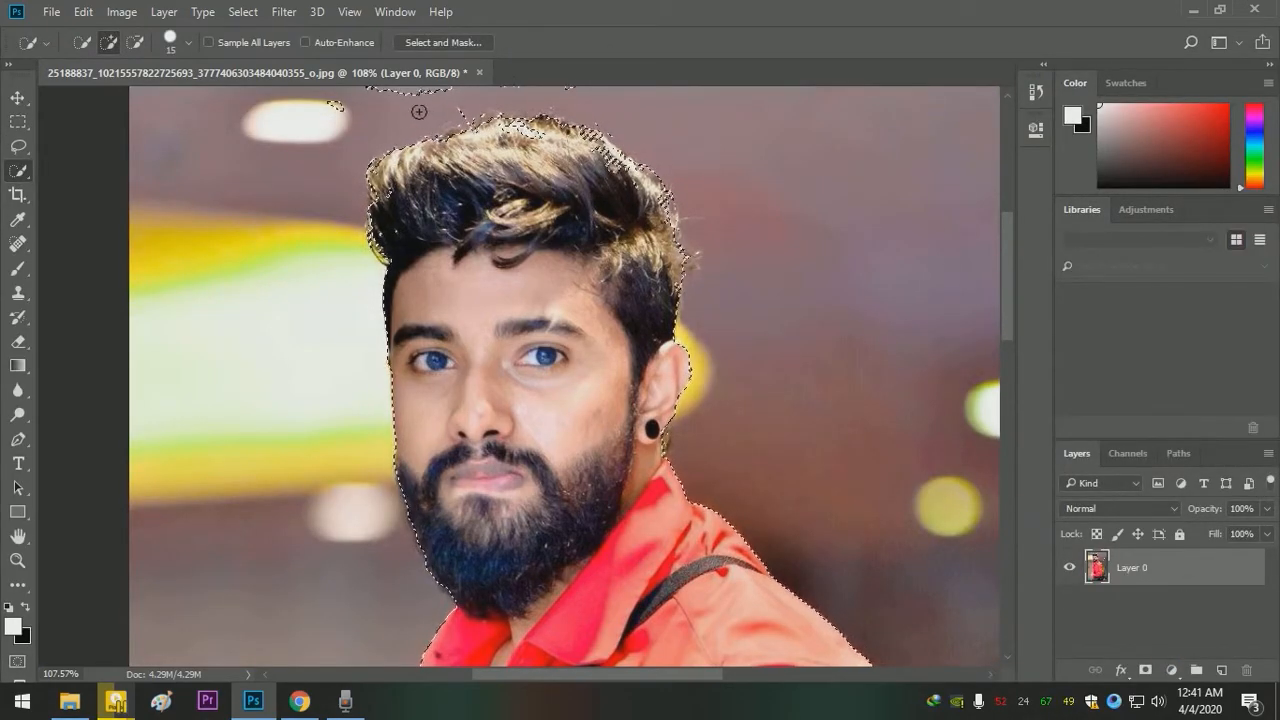
# - Refine the leftover background strip above the head and the hair's upper edge again in Select and Mask, and apply it
pyautogui.moveTo(545, 125); pyautogui.dragTo(547, 193)
pyautogui.click(444, 42)
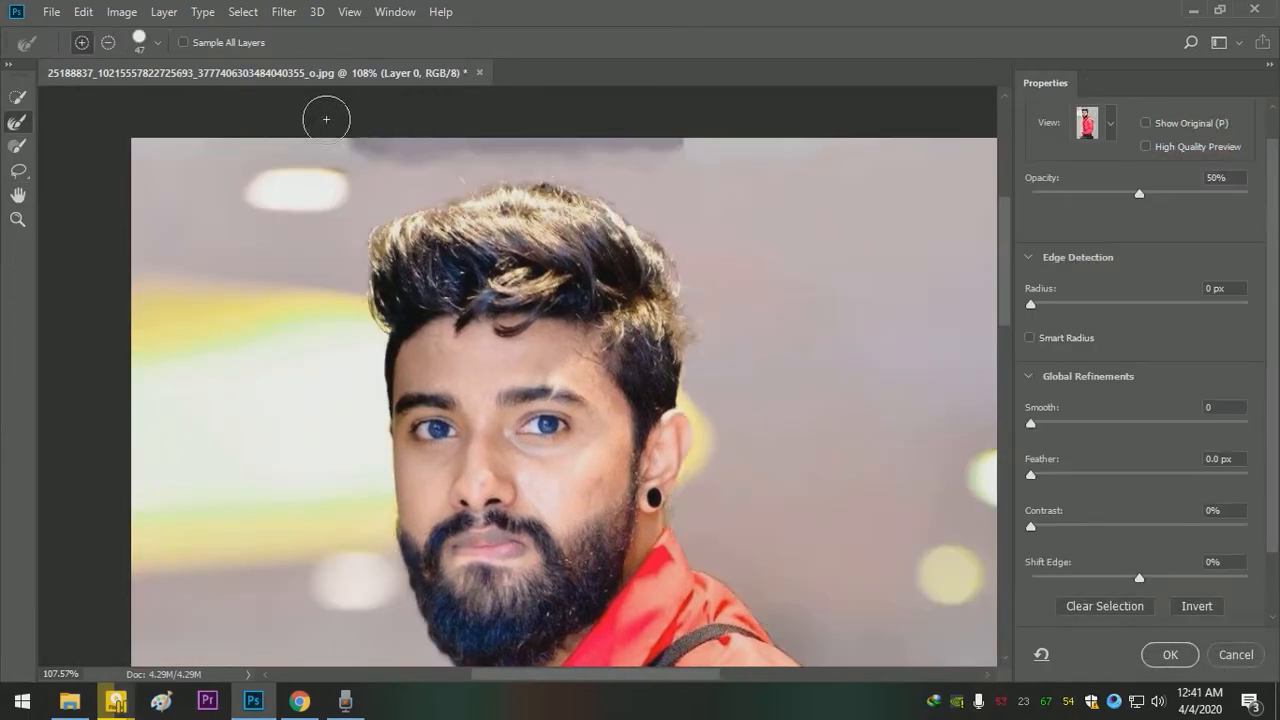
pyautogui.moveTo(357, 143)
pyautogui.mouseDown()
pyautogui.moveTo(681, 140)
pyautogui.moveTo(389, 148)
pyautogui.moveTo(390, 170)
pyautogui.moveTo(518, 152)
pyautogui.moveTo(399, 191)
pyautogui.moveTo(567, 184)
pyautogui.moveTo(423, 207)
pyautogui.moveTo(578, 199)
pyautogui.mouseUp()
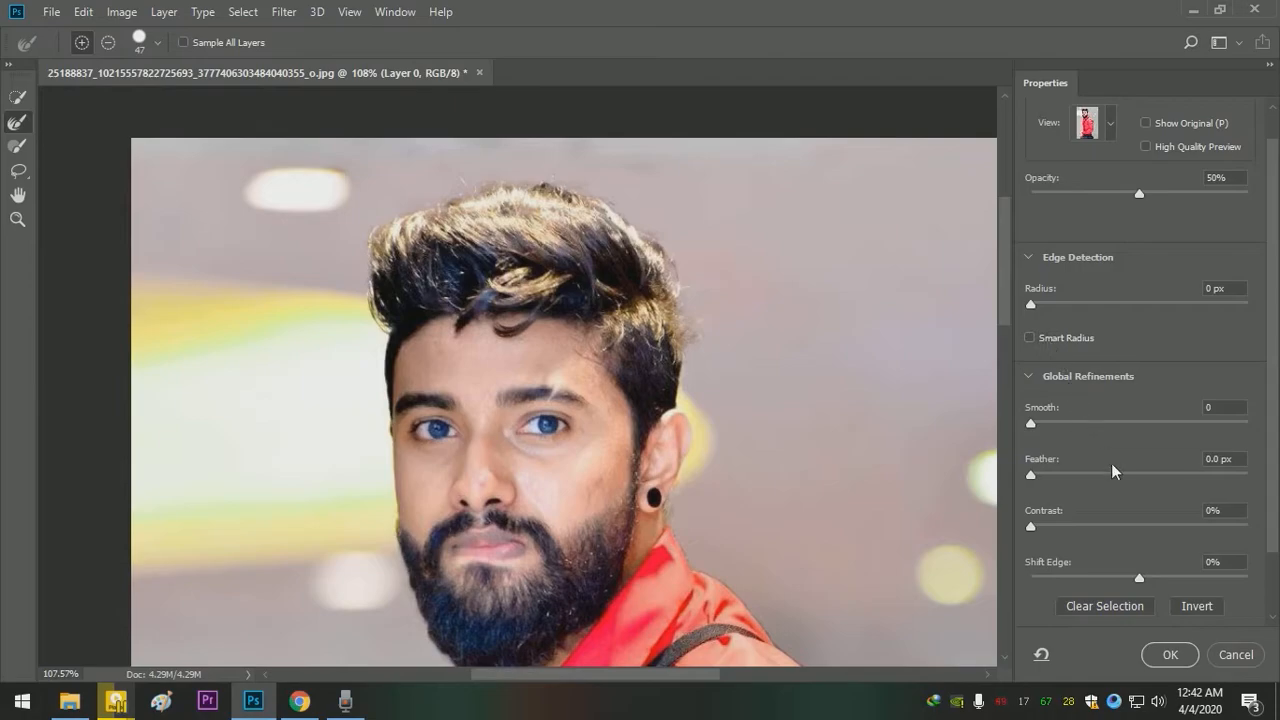
pyautogui.click(1167, 661)
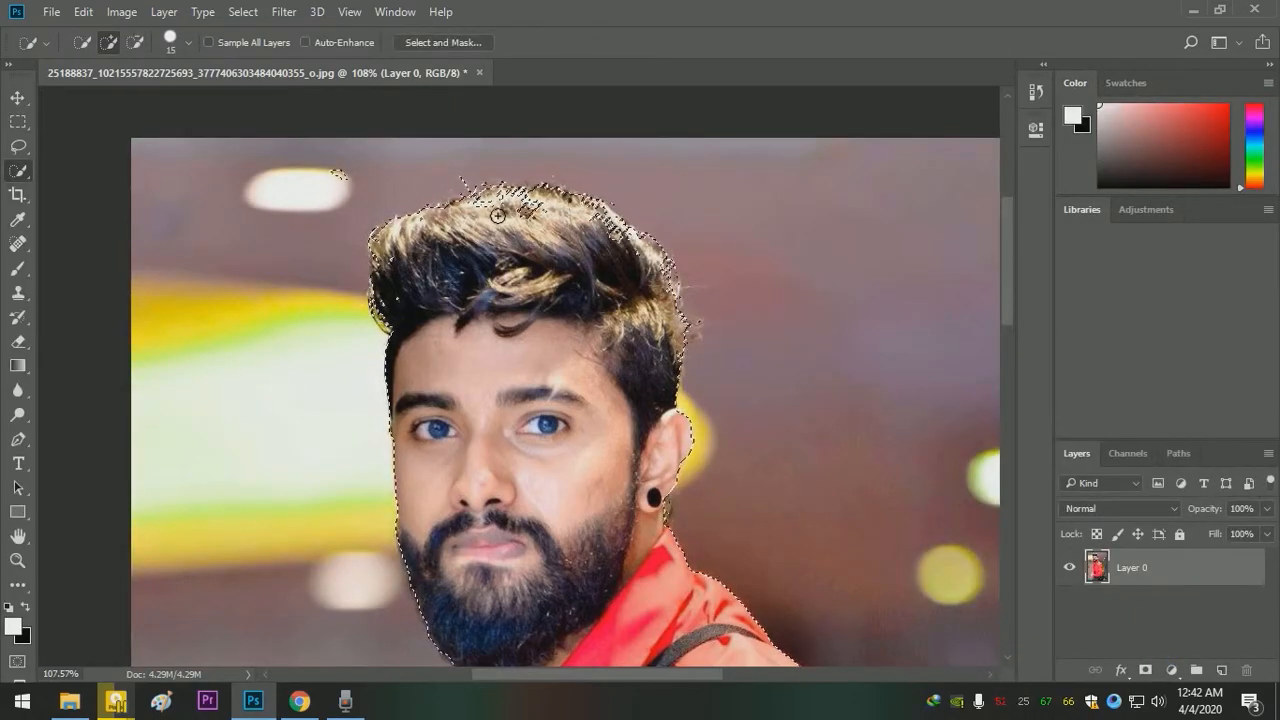
pyautogui.click(445, 43)
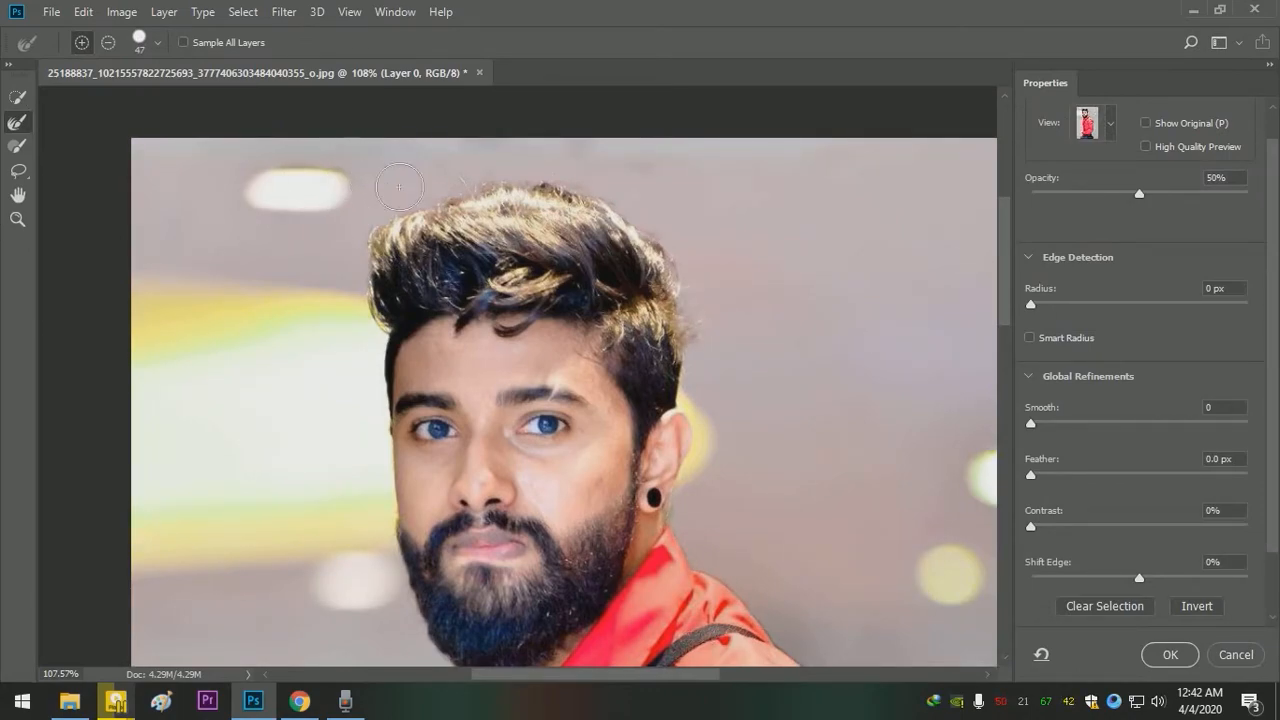
pyautogui.click(1172, 654)
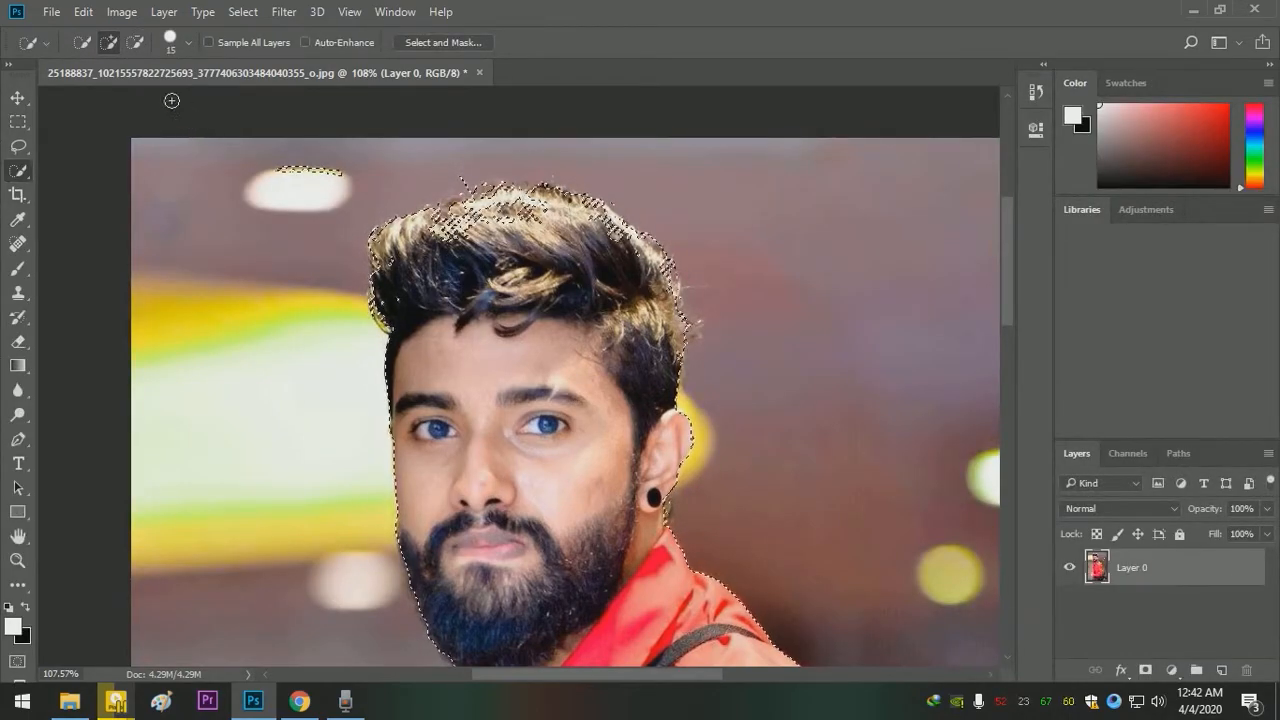
# - Subtract the stray patch over the ceiling light beside the head from the selection
pyautogui.click(135, 44)
pyautogui.moveTo(315, 184); pyautogui.dragTo(349, 162)
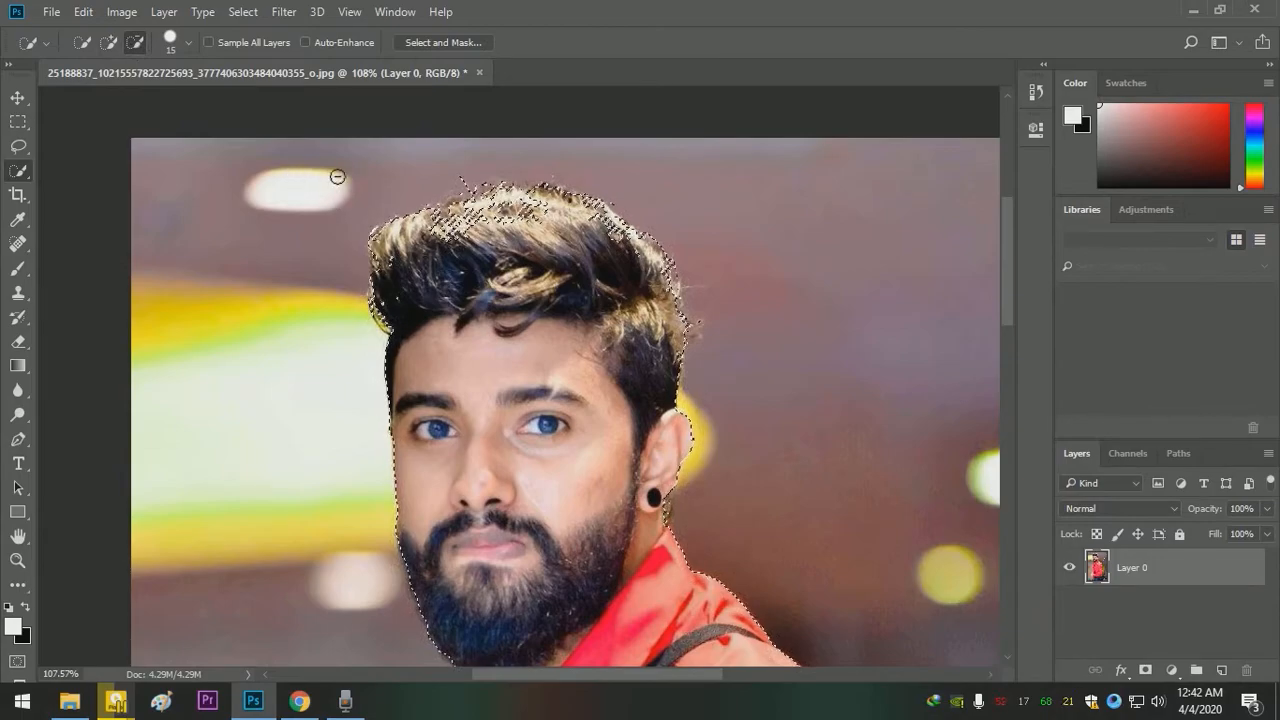
# - Add the missed hair areas along the top and back of the head to the selection with Quick Selection
pyautogui.click(109, 43)
pyautogui.moveTo(509, 222); pyautogui.dragTo(438, 232)
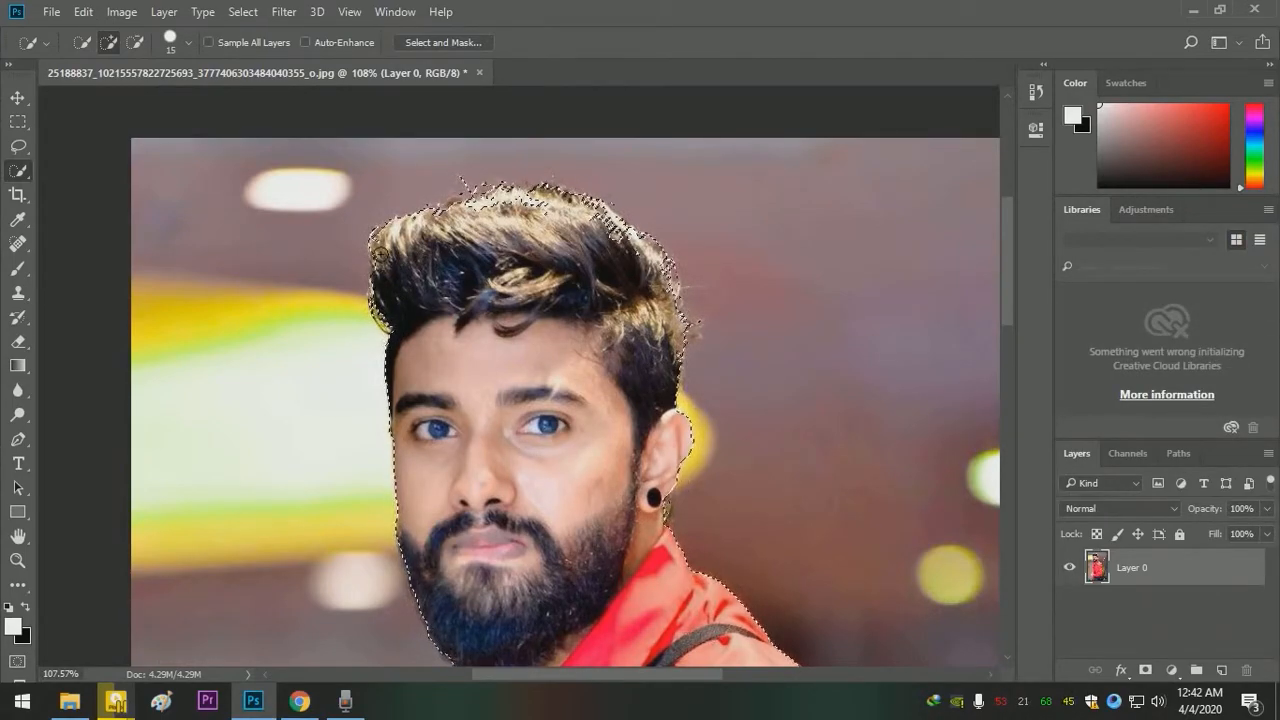
pyautogui.moveTo(534, 204); pyautogui.dragTo(626, 234)
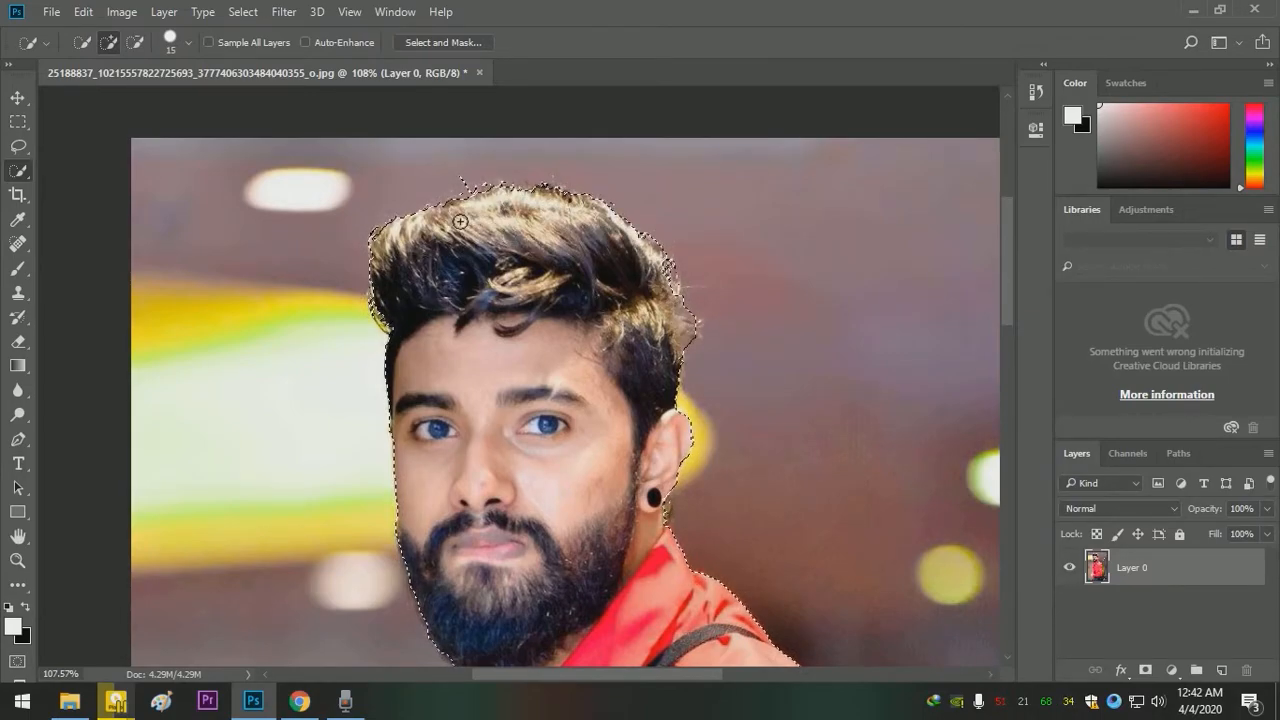
# - Refine the hair edge at the back of the head with the Refine Edge Brush in Select and Mask, and apply it
pyautogui.click(457, 41)
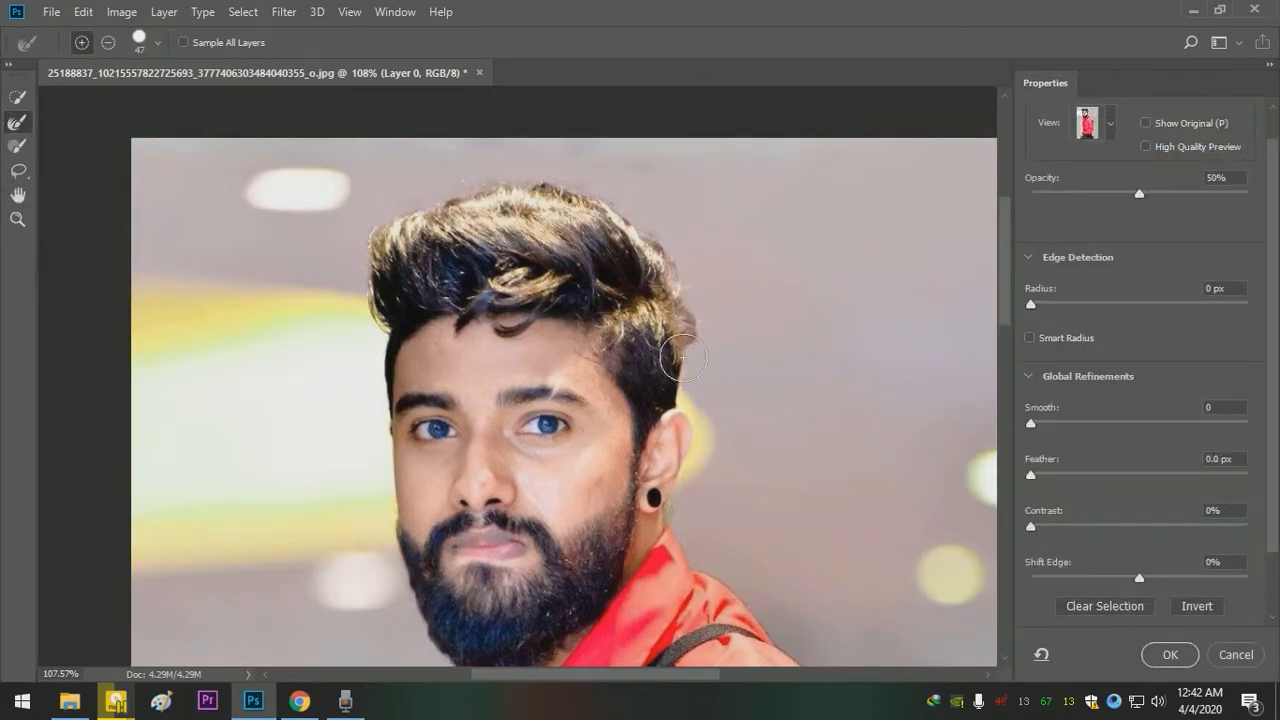
pyautogui.moveTo(688, 345)
pyautogui.mouseDown()
pyautogui.moveTo(674, 270)
pyautogui.moveTo(621, 233)
pyautogui.mouseUp()
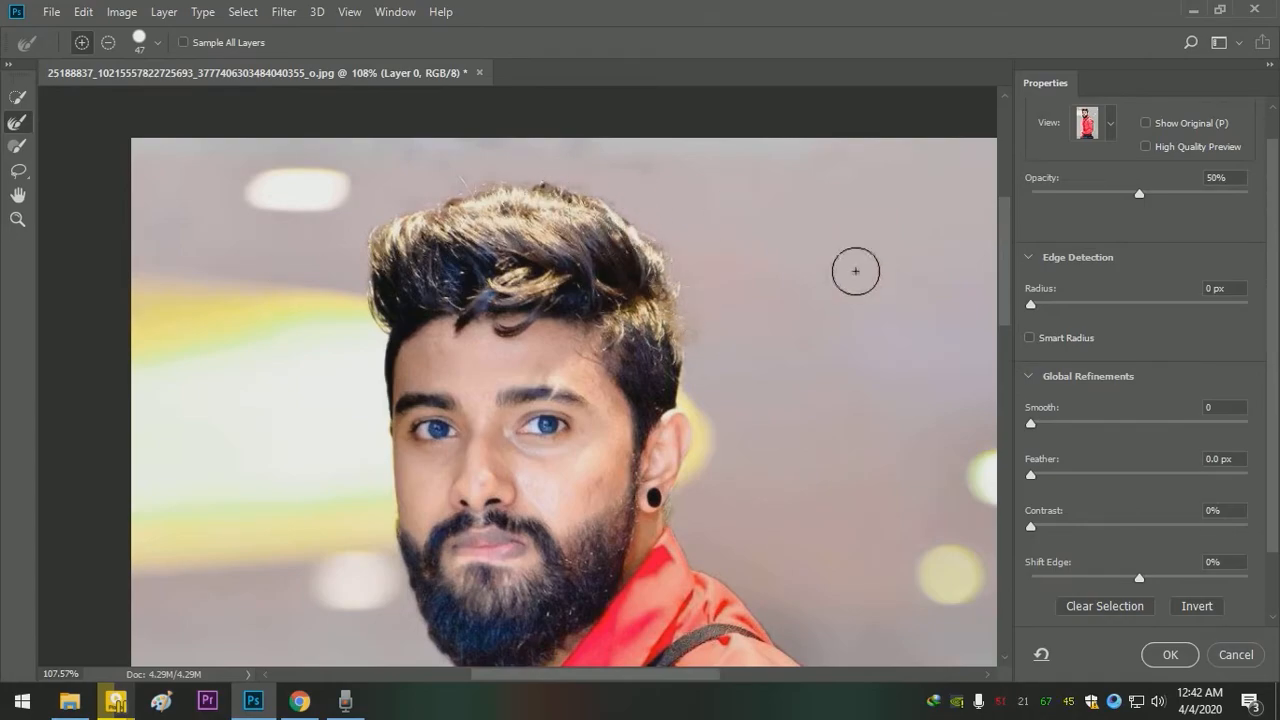
pyautogui.press('Return')
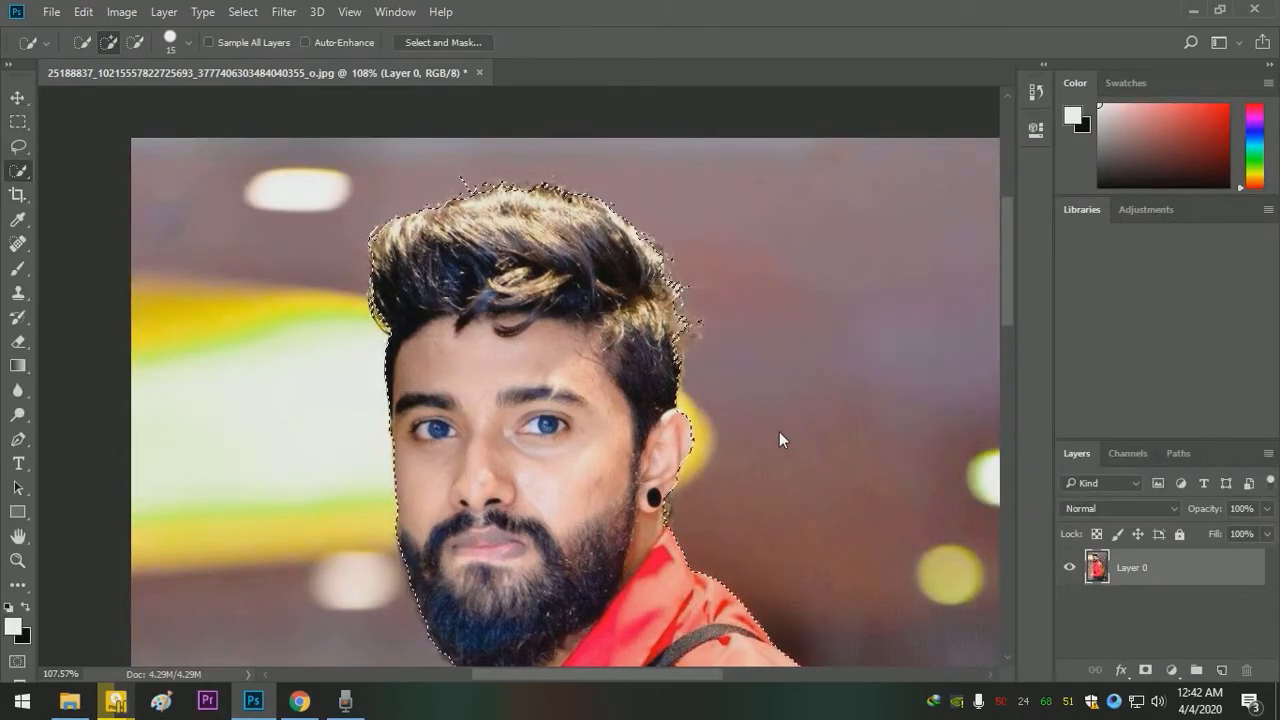
# - Copy the selected man onto a new layer above the photo
pyautogui.press('z')
pyautogui.moveTo(500, 286)
pyautogui.mouseDown()
pyautogui.moveTo(443, 247)
pyautogui.moveTo(414, 206)
pyautogui.mouseUp()
pyautogui.press('w')
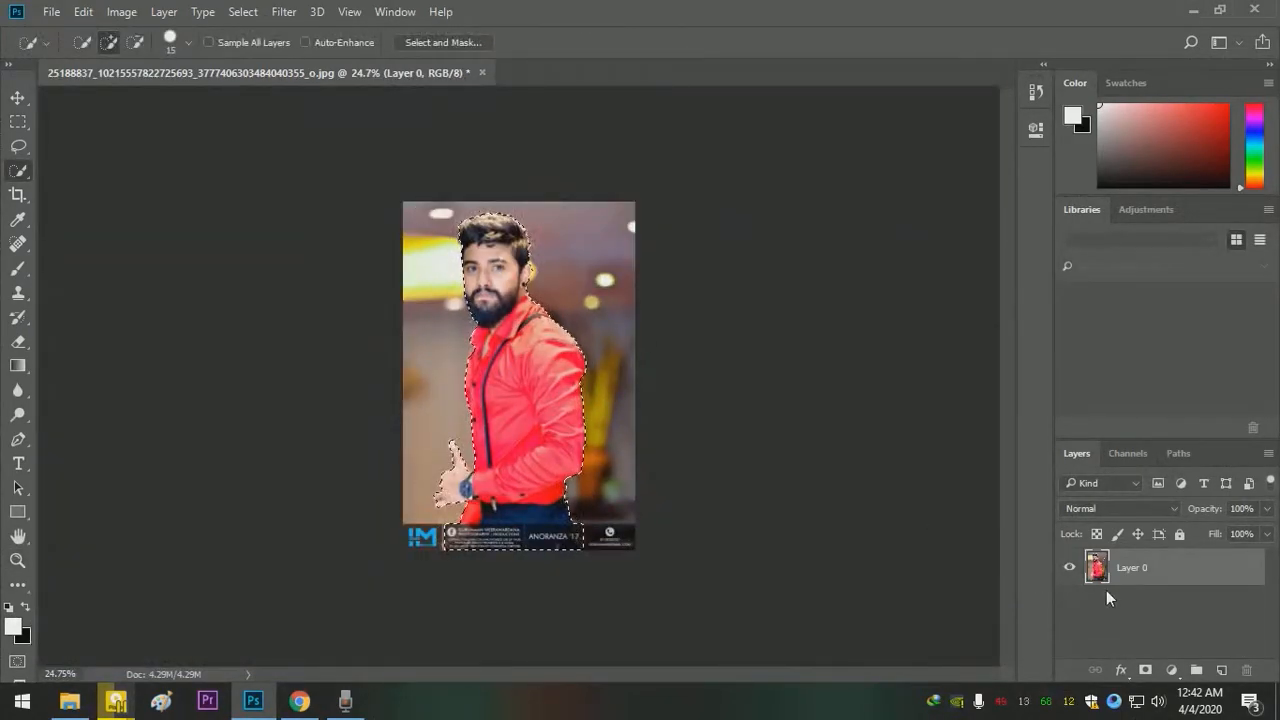
pyautogui.hotkey('ctrl', 'j')
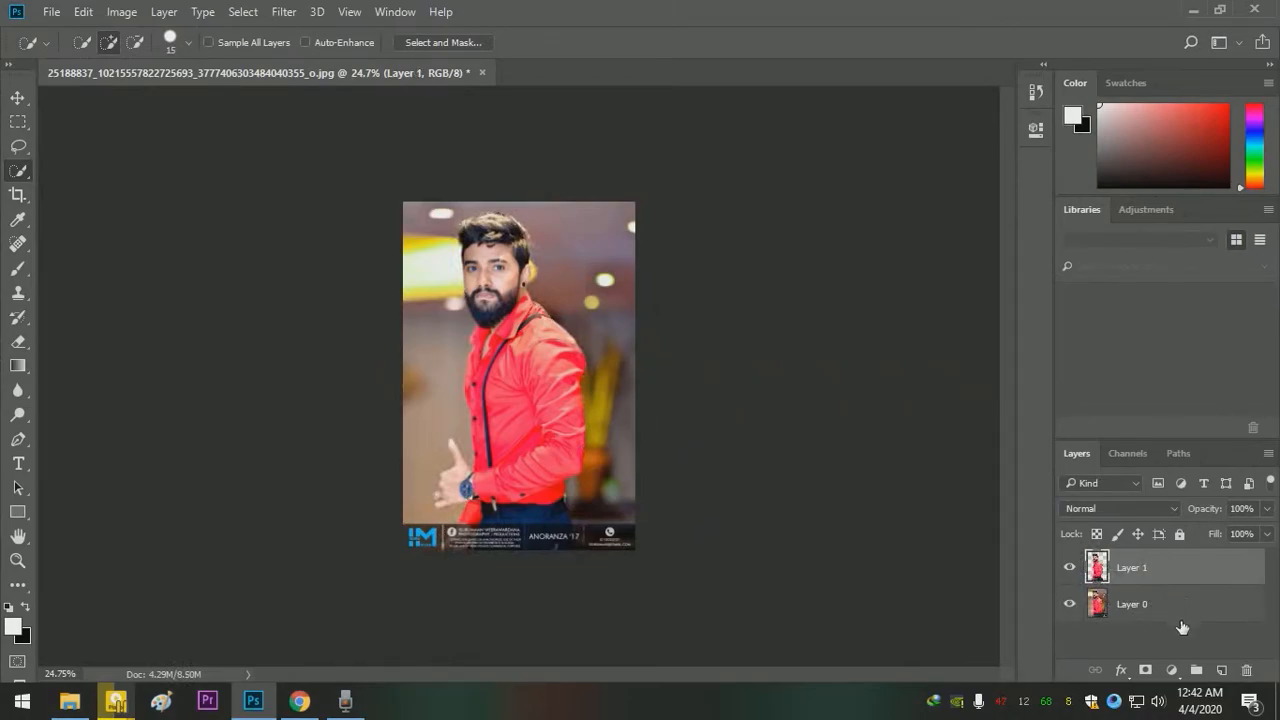
# - Add a Gradient fill layer and load the Foreground to Background preset for its gradient
pyautogui.click(1183, 626)
pyautogui.click(1172, 670)
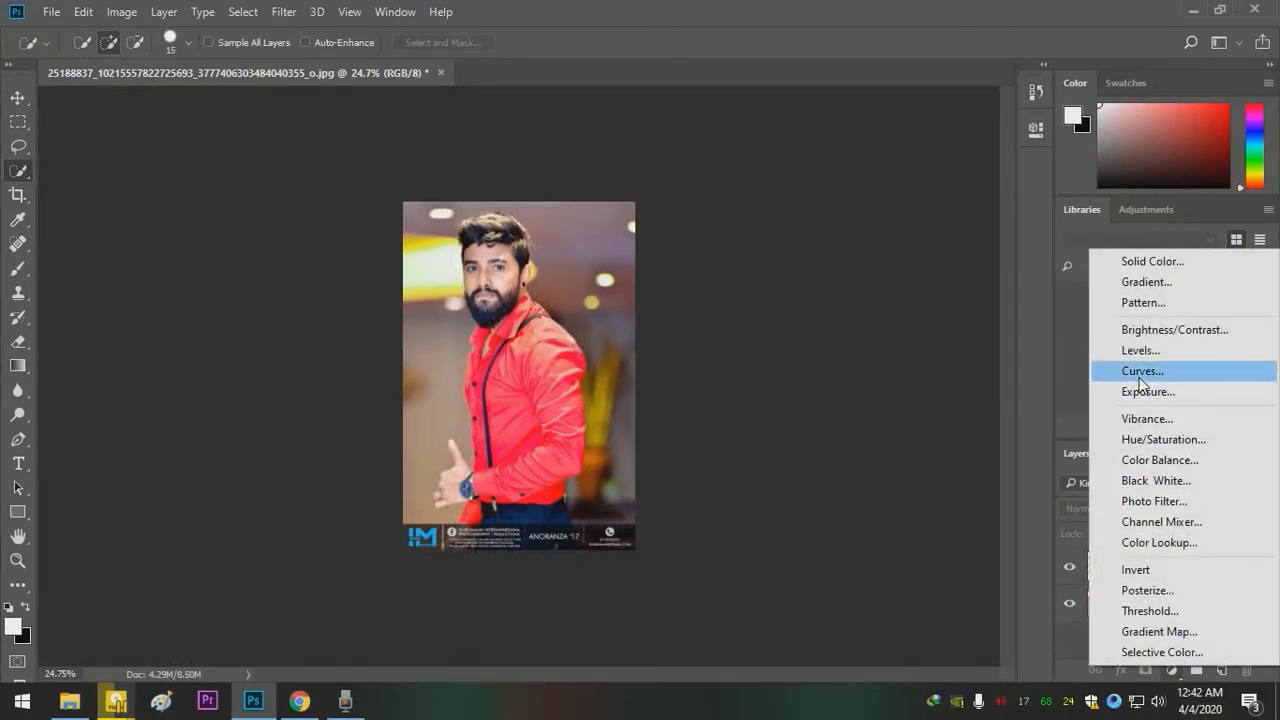
pyautogui.click(1146, 282)
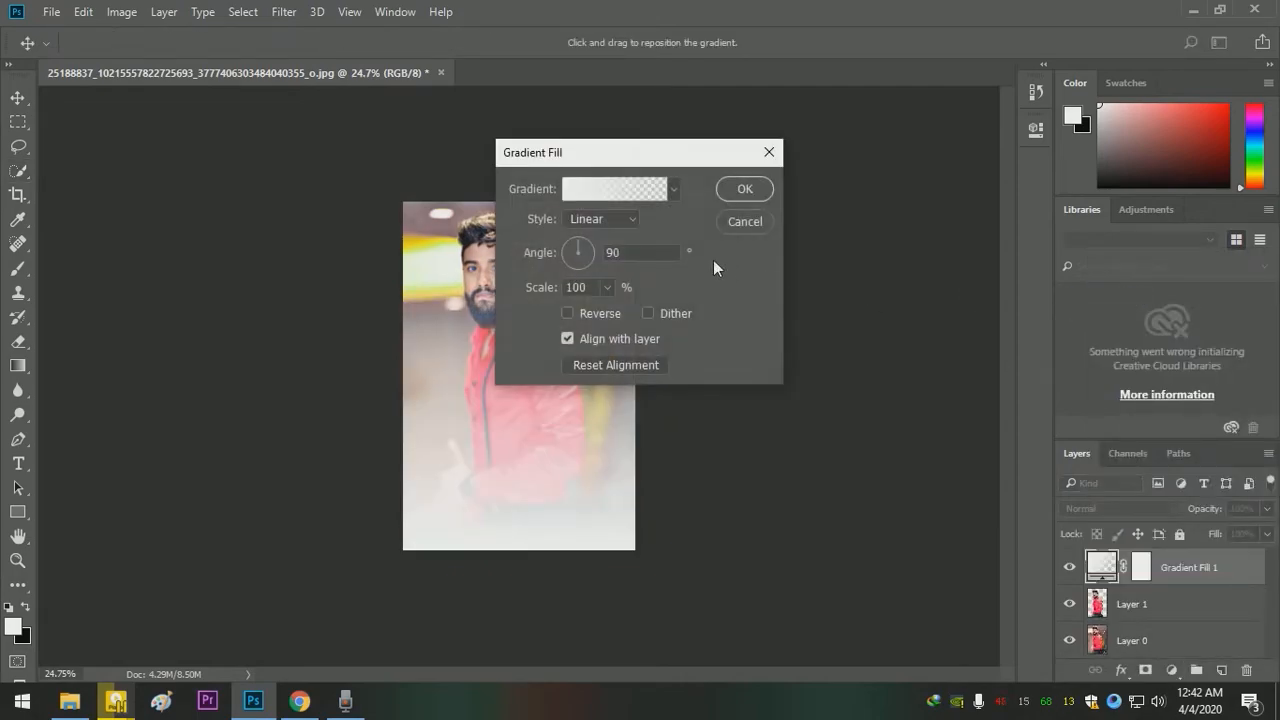
pyautogui.click(607, 190)
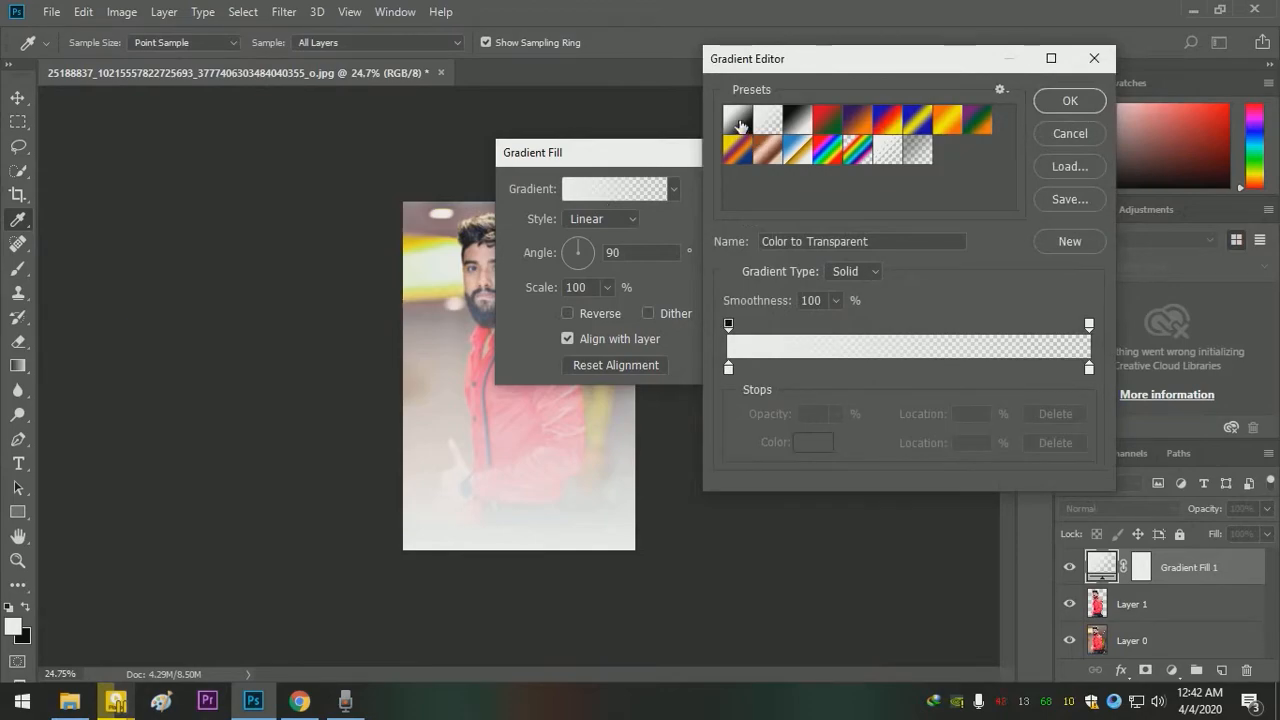
pyautogui.click(740, 125)
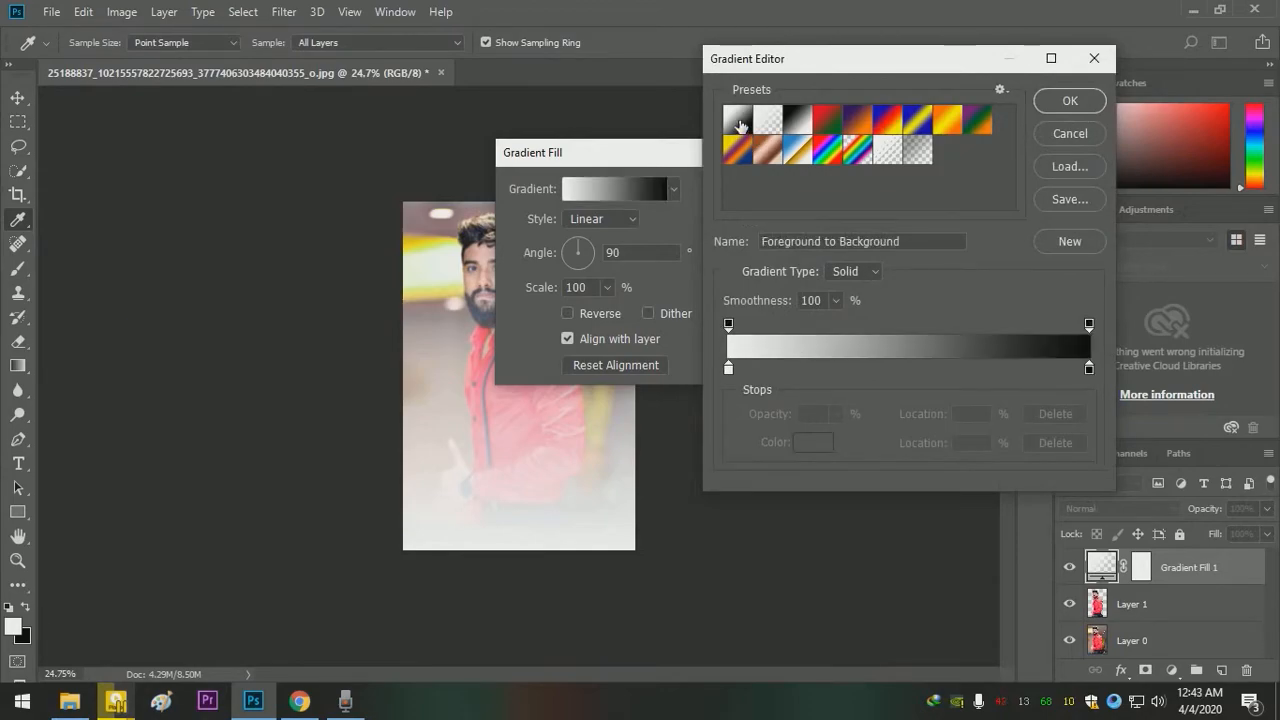
# - Change the gradient's starting color stop at location 0% to a light cyan
pyautogui.click(728, 369)
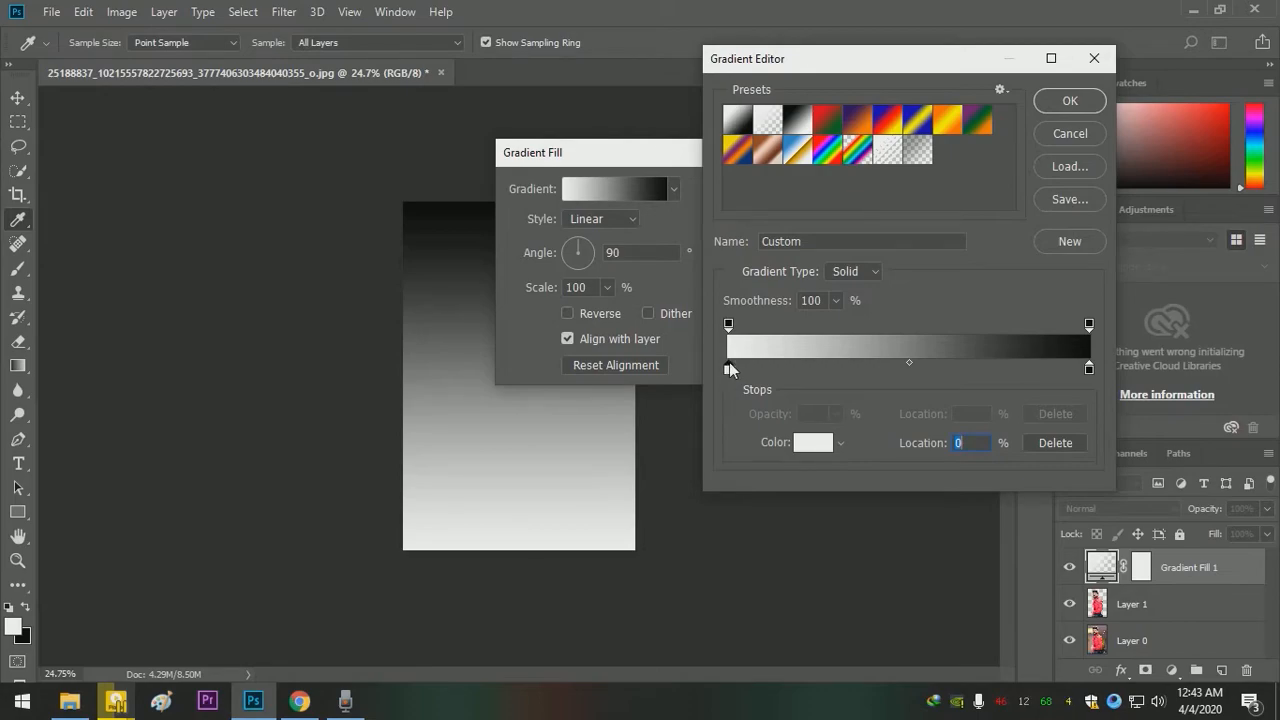
pyautogui.click(810, 443)
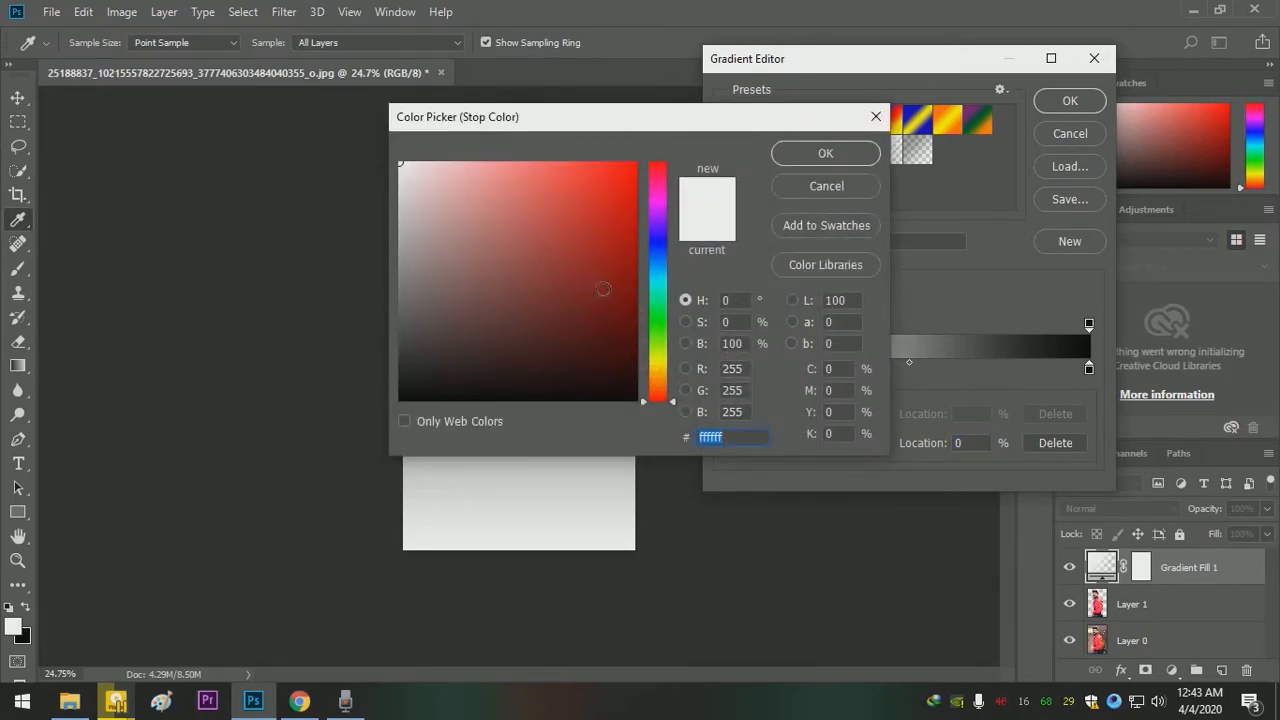
pyautogui.moveTo(657, 284); pyautogui.dragTo(657, 290)
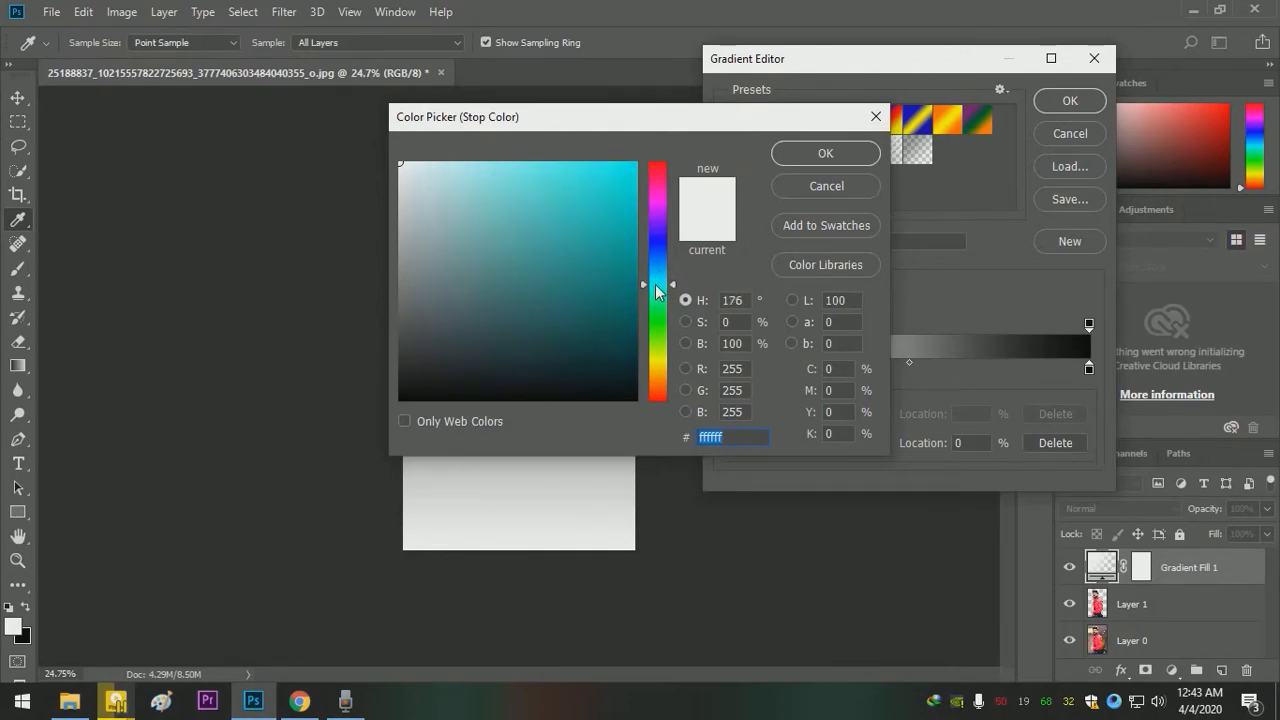
pyautogui.moveTo(618, 244); pyautogui.dragTo(487, 162)
pyautogui.click(826, 152)
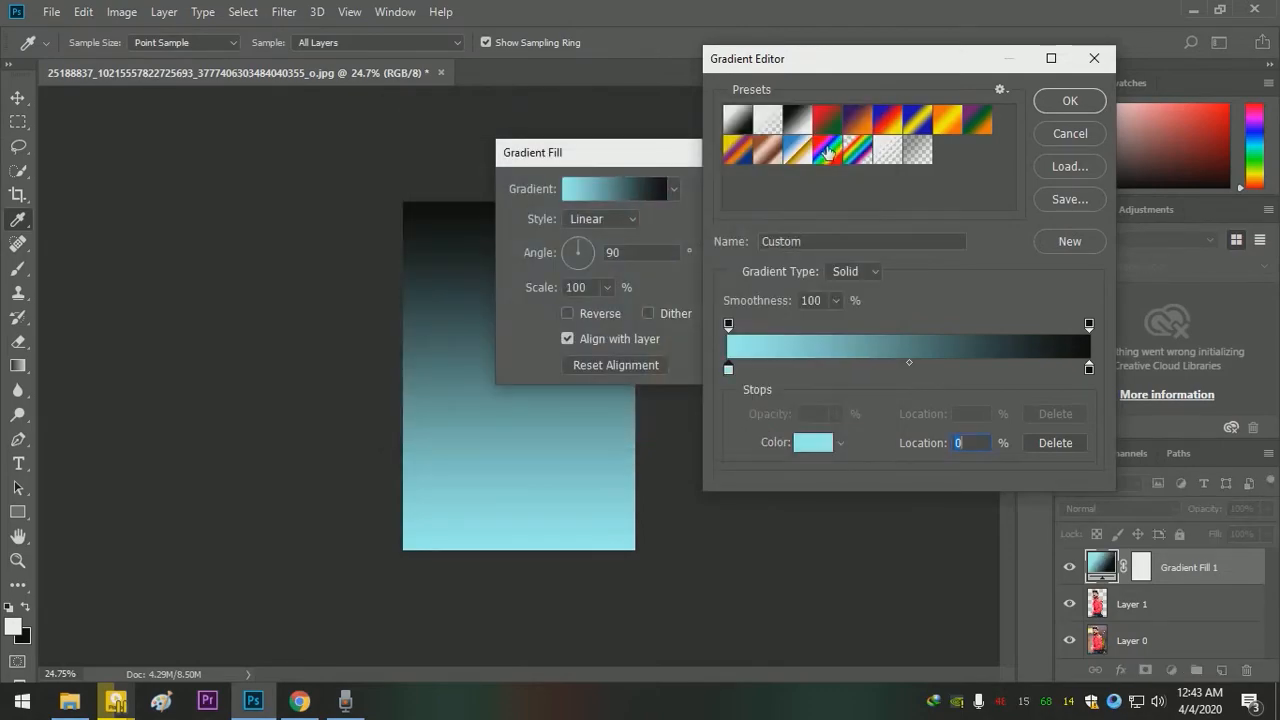
# - Change the gradient's end color stop at location 100% to near-white and apply the gradient fill
pyautogui.click(1089, 368)
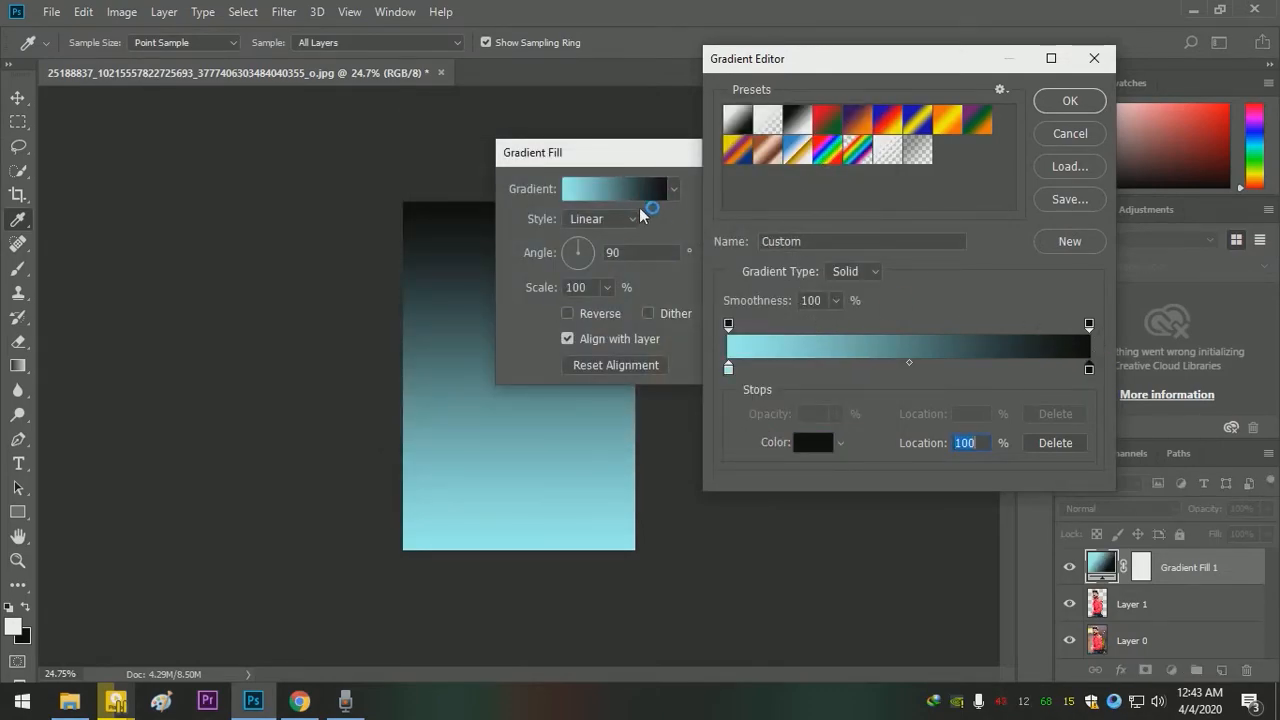
pyautogui.click(811, 442)
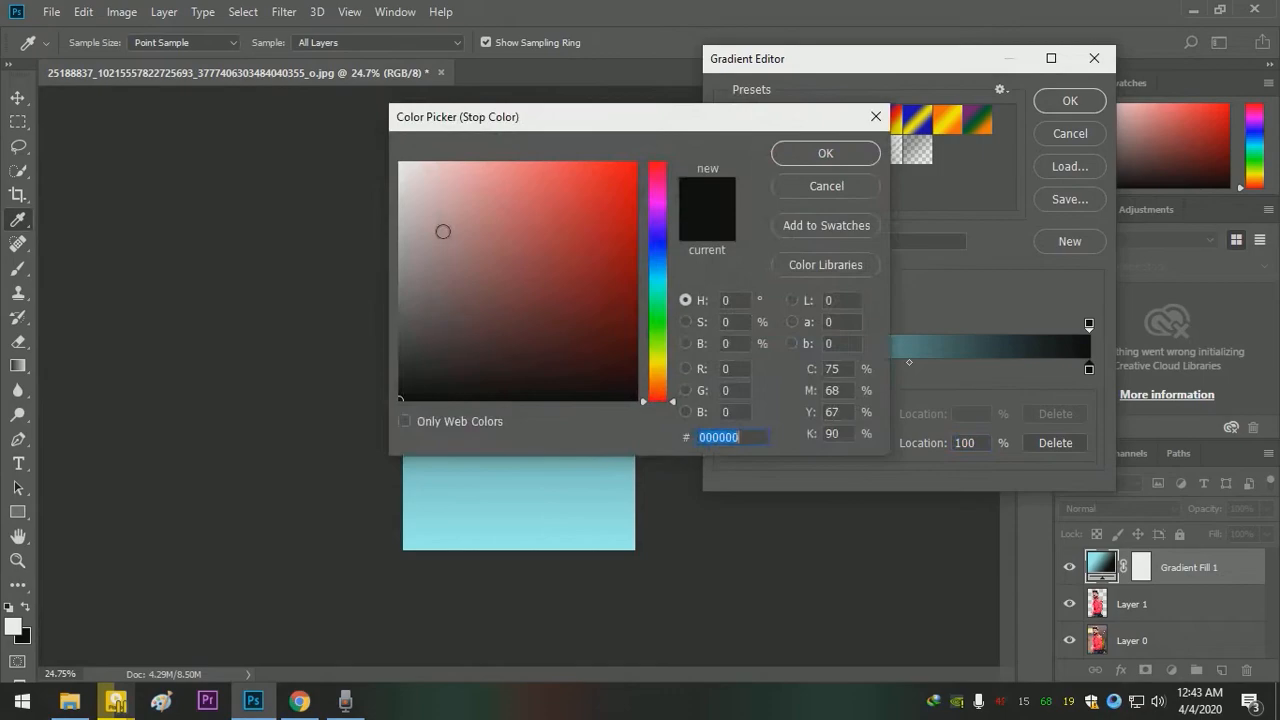
pyautogui.click(410, 168)
pyautogui.click(826, 152)
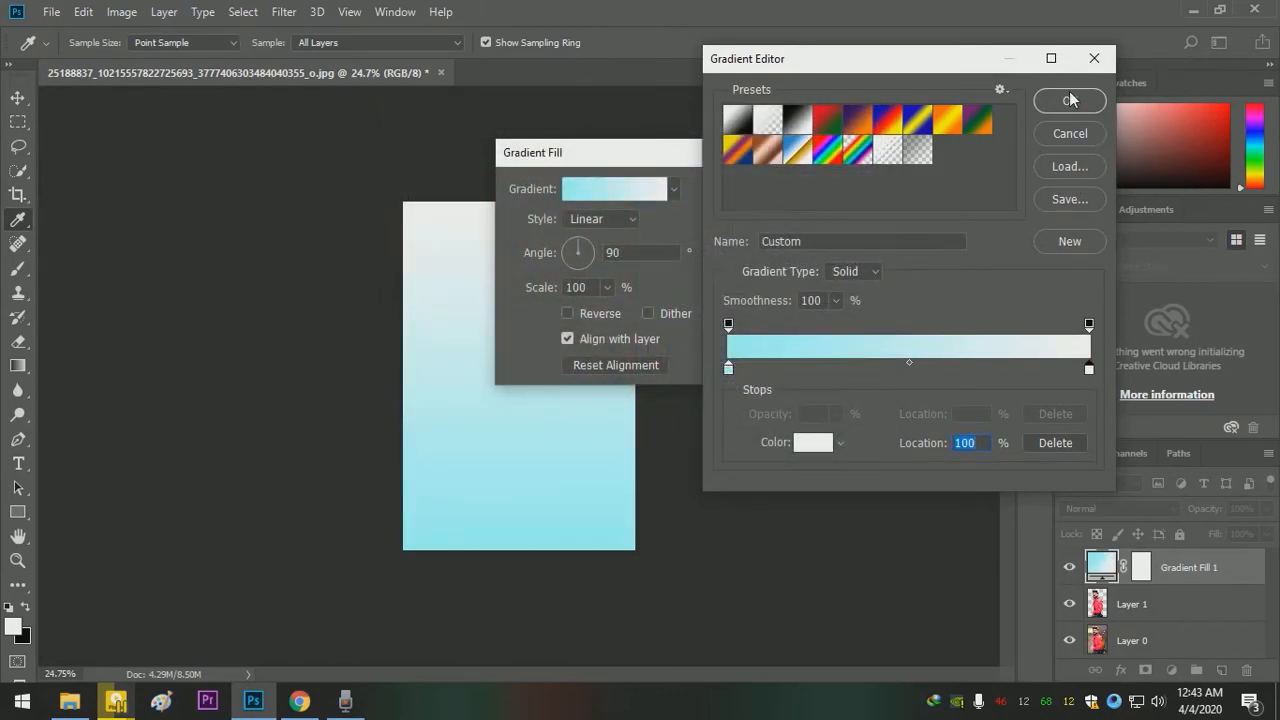
pyautogui.click(1069, 100)
pyautogui.click(772, 155)
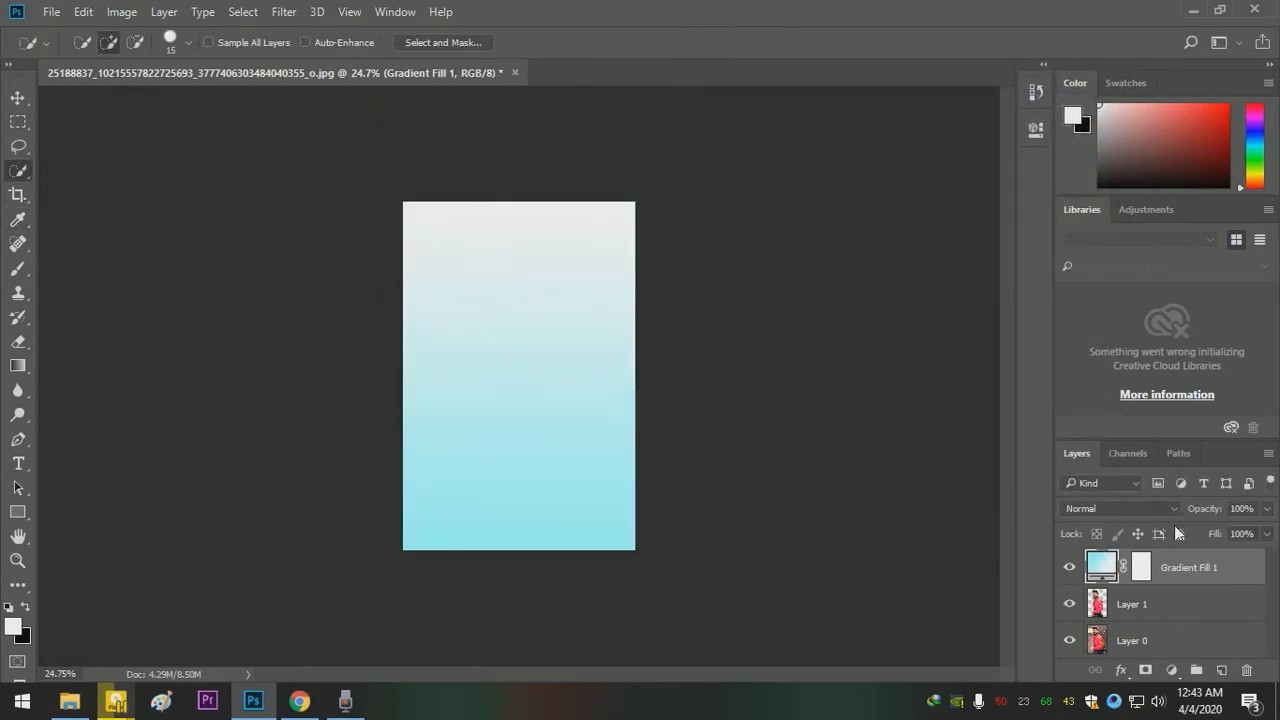
# - Place the gradient fill layer beneath the cutout and shift the man down and left until the banner leaves the canvas
pyautogui.moveTo(1212, 577); pyautogui.dragTo(1221, 617)
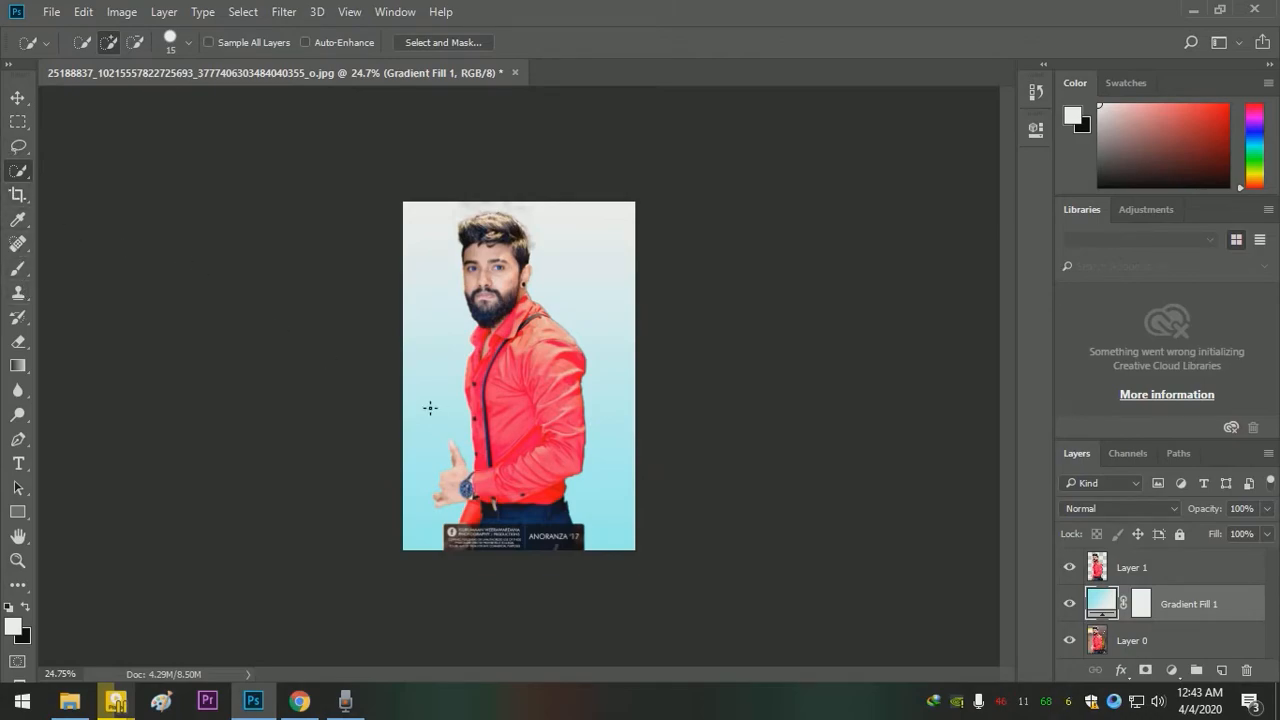
pyautogui.click(18, 97)
pyautogui.moveTo(552, 366); pyautogui.dragTo(536, 392)
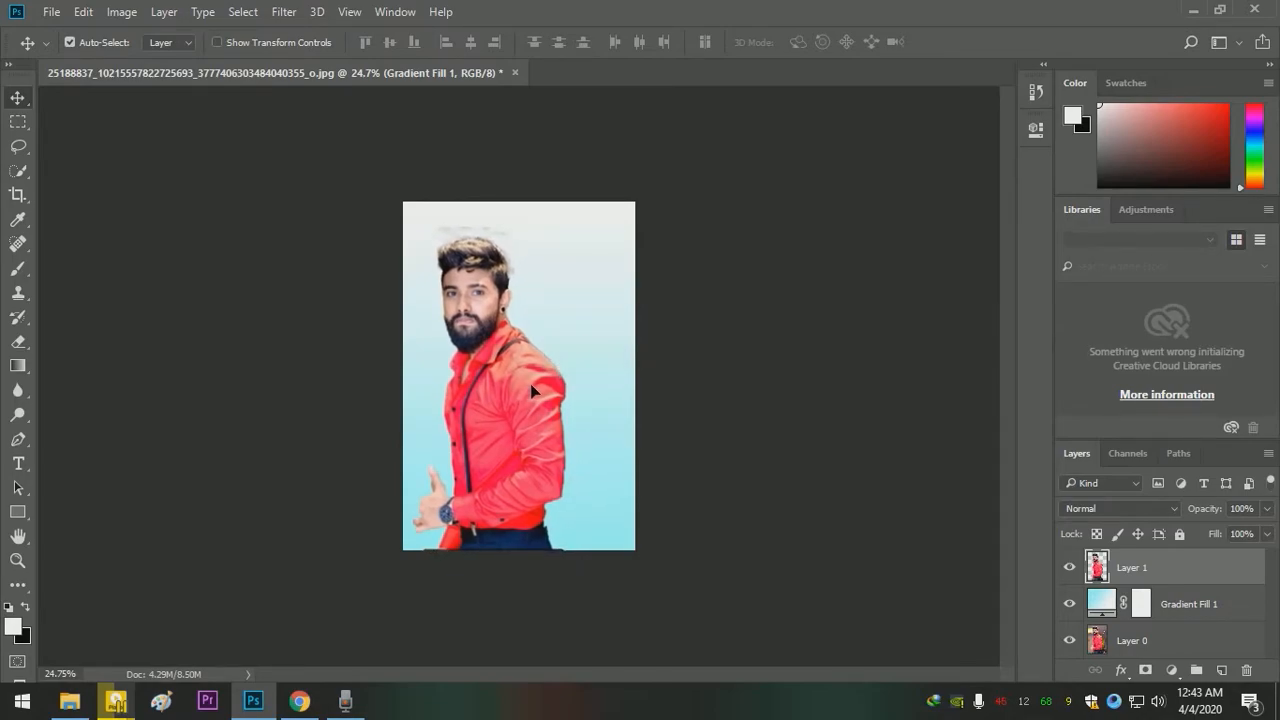
# - Widen the canvas on the right side of the man with the Crop tool and apply it
pyautogui.click(18, 195)
pyautogui.moveTo(628, 375); pyautogui.dragTo(650, 383)
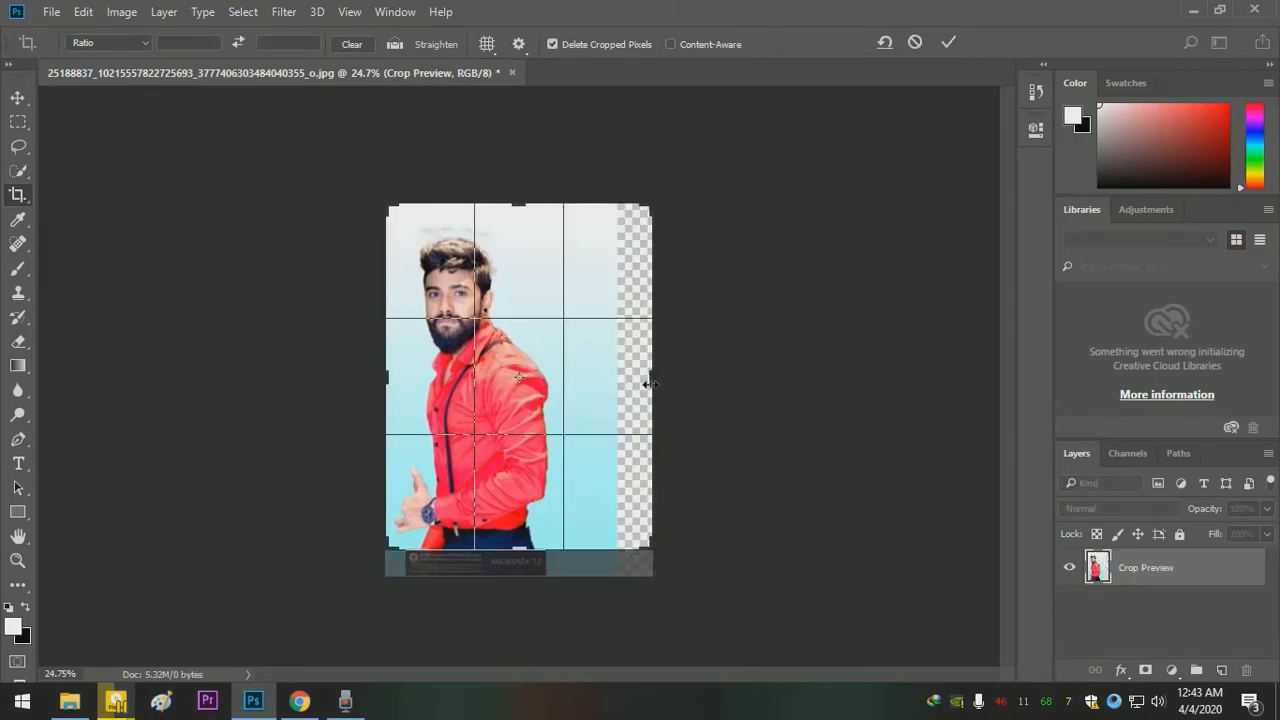
pyautogui.moveTo(649, 383); pyautogui.dragTo(652, 382)
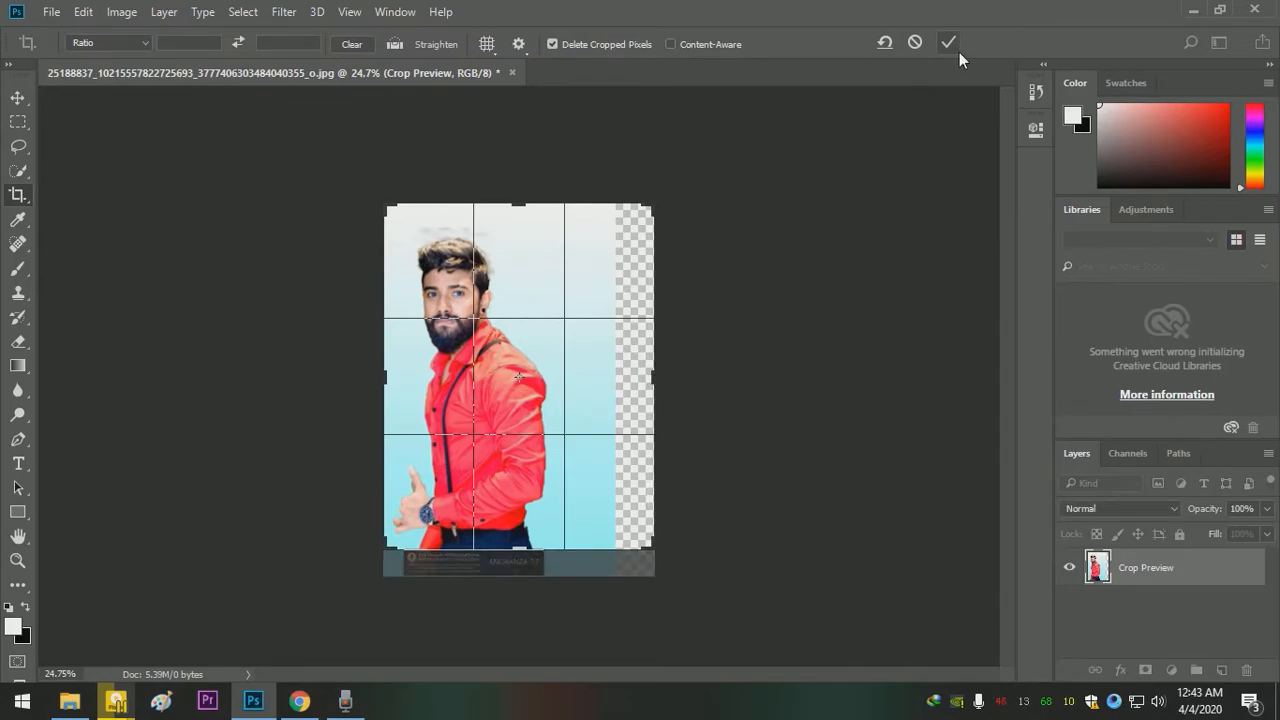
pyautogui.click(957, 50)
# - Erase the leftover background haze above and around the hair on the man's cutout layer
pyautogui.click(1178, 606)
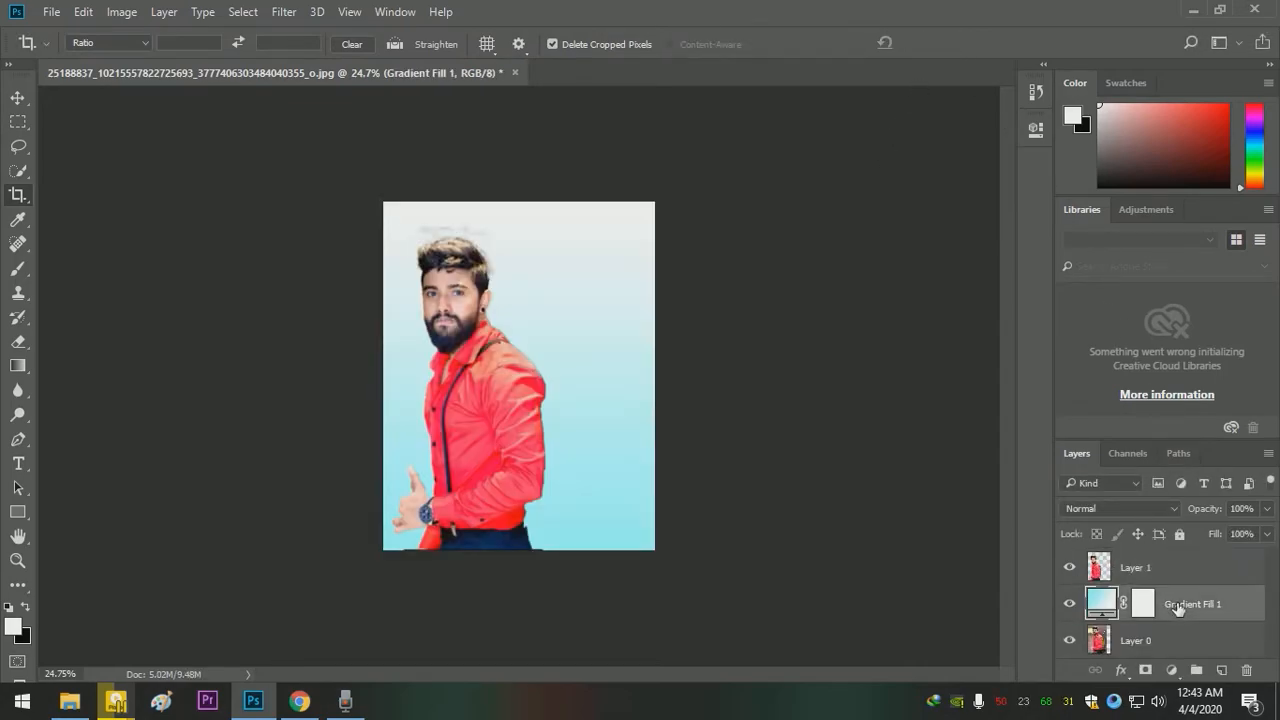
pyautogui.click(18, 97)
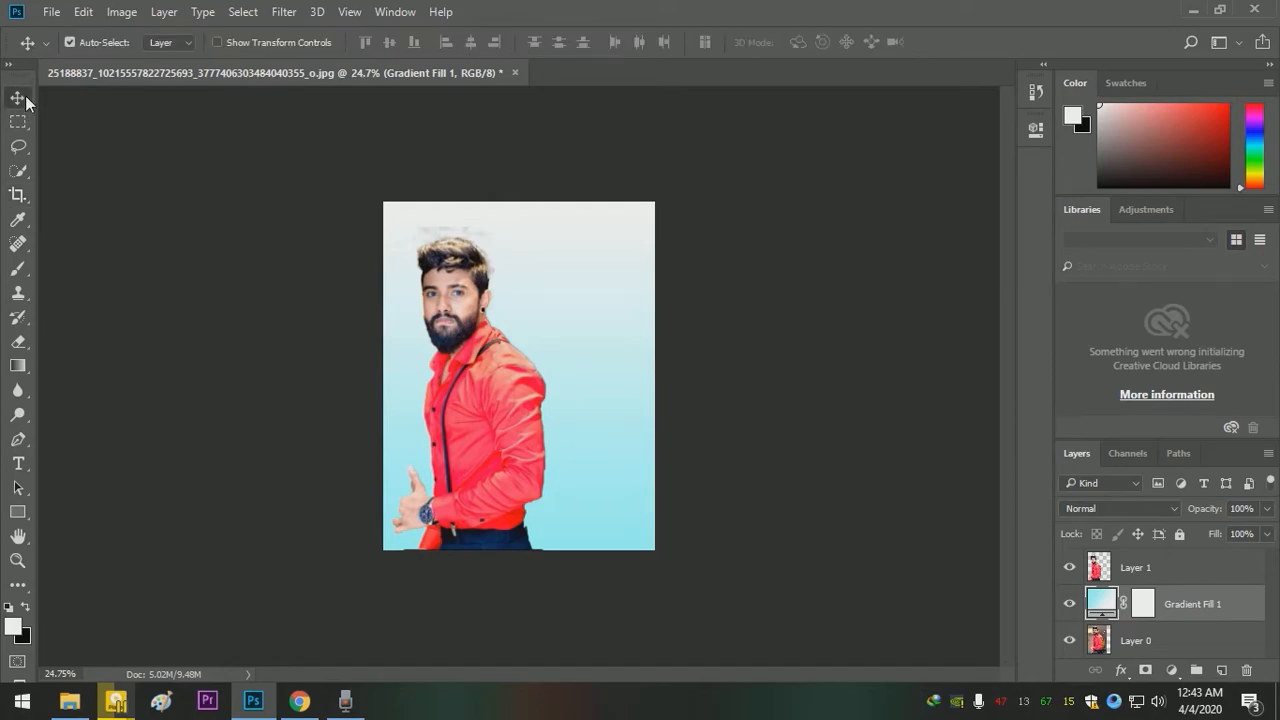
pyautogui.moveTo(485, 347); pyautogui.dragTo(478, 346)
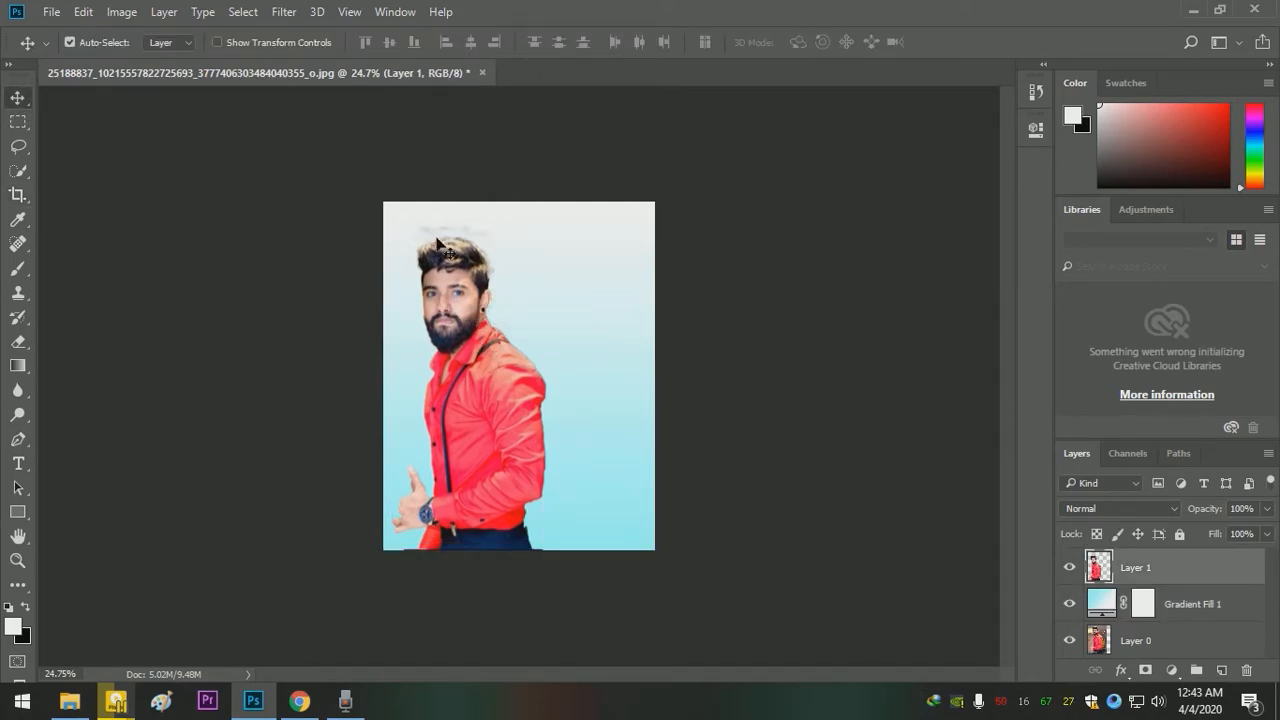
pyautogui.hotkey('ctrl', 'space')
pyautogui.moveTo(449, 235); pyautogui.dragTo(546, 270)
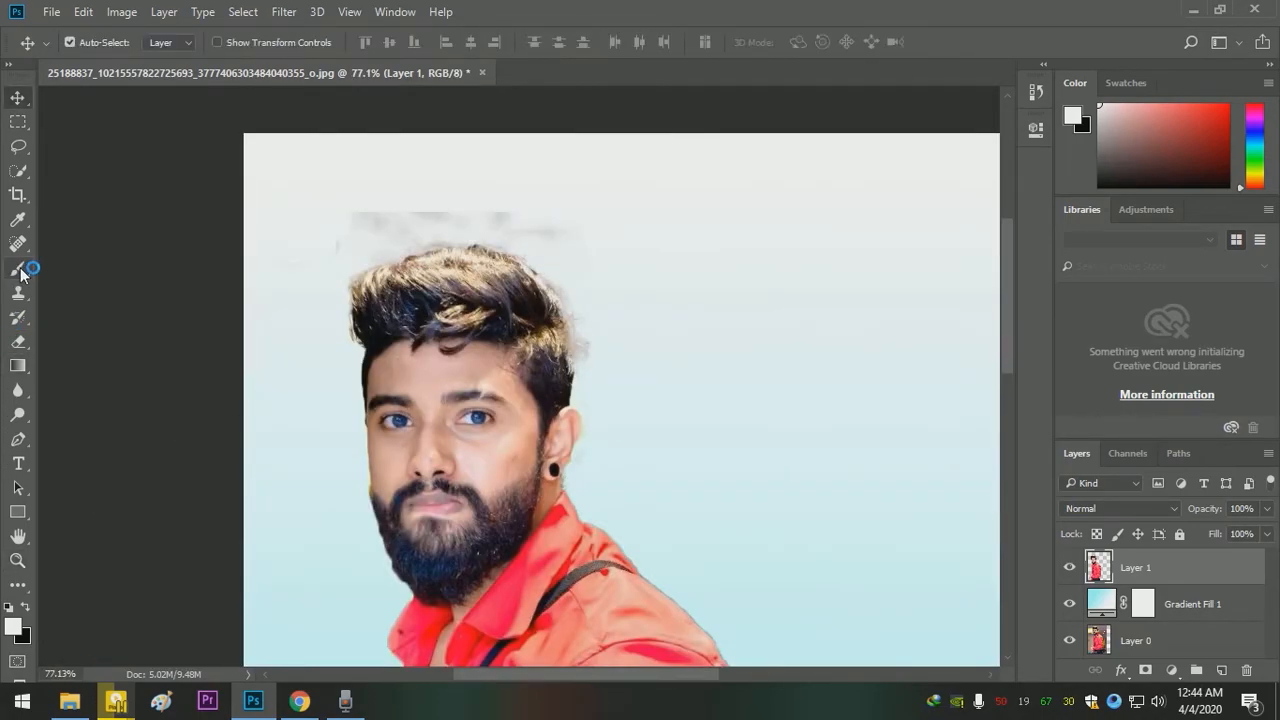
pyautogui.press('e')
pyautogui.moveTo(262, 242)
pyautogui.mouseDown()
pyautogui.moveTo(369, 207)
pyautogui.moveTo(411, 207)
pyautogui.moveTo(321, 233)
pyautogui.moveTo(365, 218)
pyautogui.moveTo(324, 253)
pyautogui.moveTo(452, 209)
pyautogui.moveTo(549, 223)
pyautogui.mouseUp()
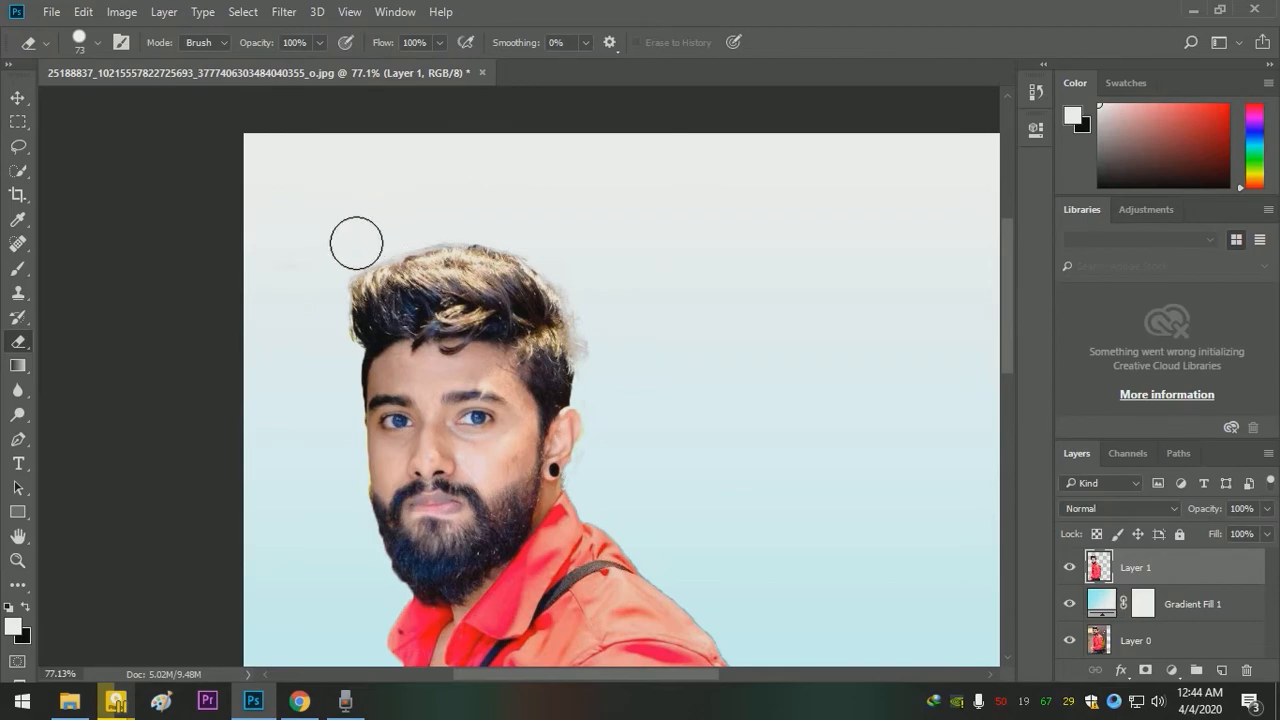
# - Duplicate the man's cutout layer
pyautogui.press('z')
pyautogui.moveTo(535, 465); pyautogui.dragTo(443, 388)
pyautogui.press('e')
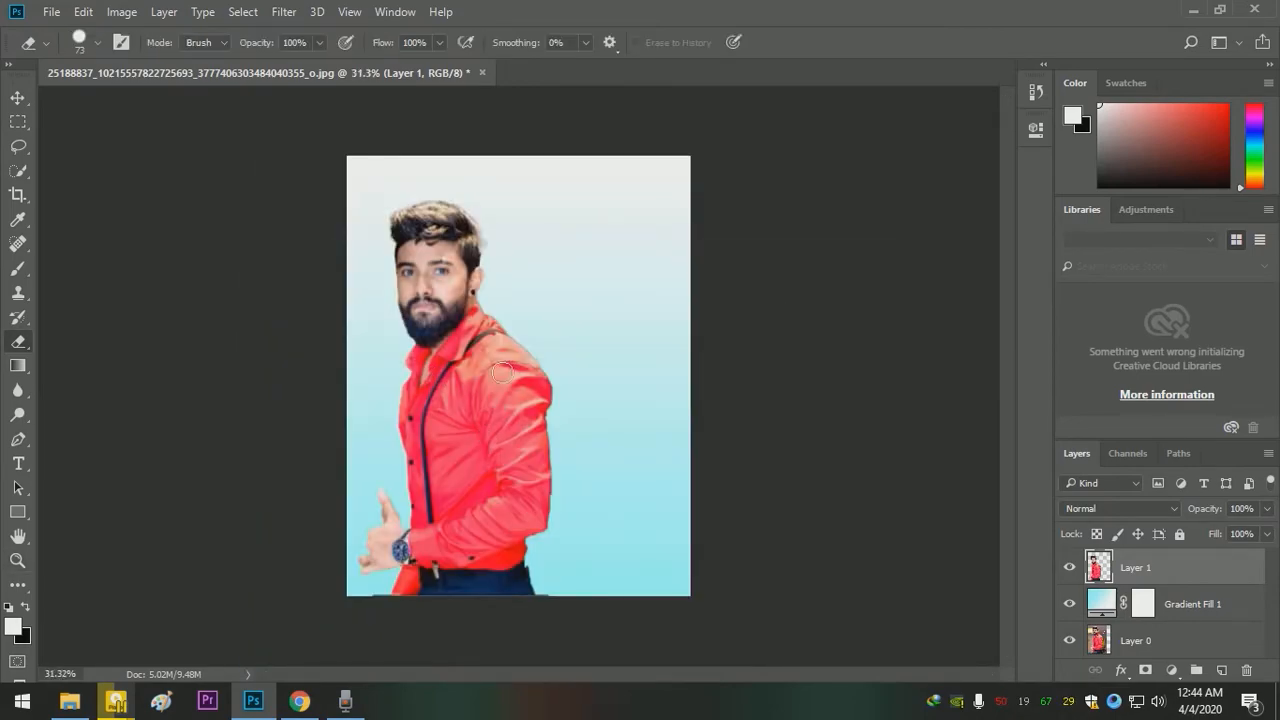
pyautogui.click(16, 99)
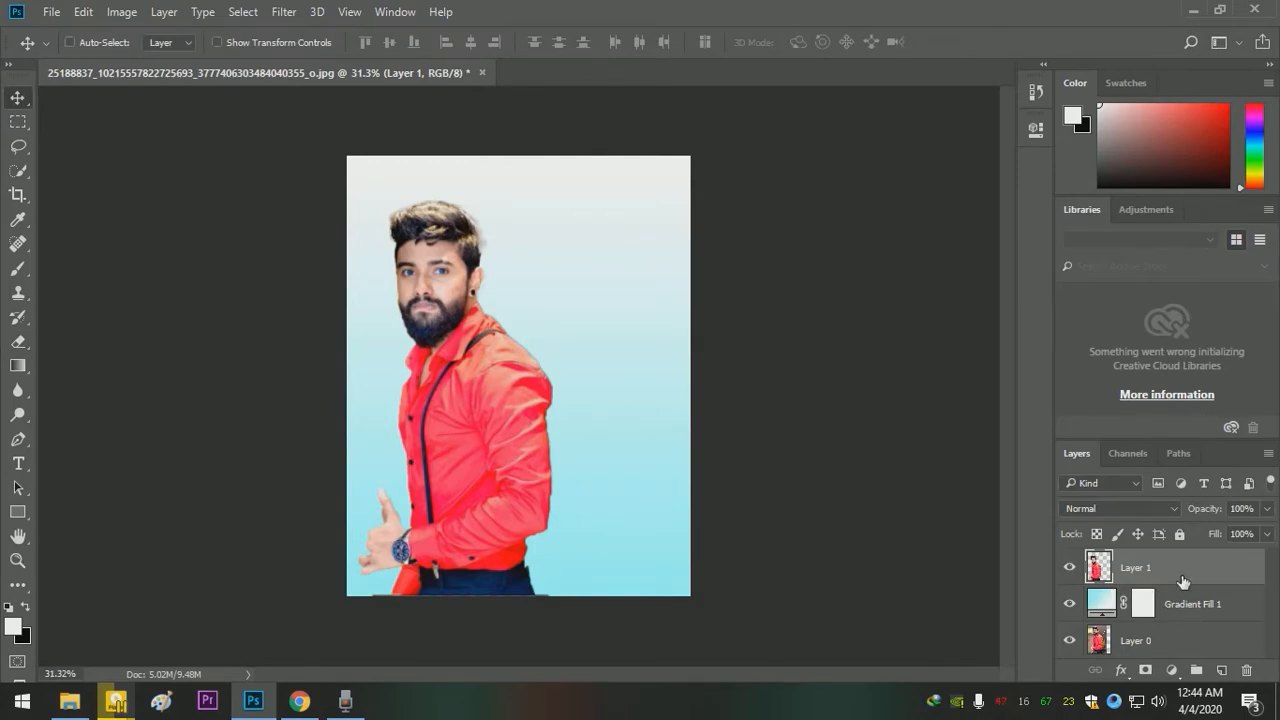
pyautogui.hotkey('ctrl', 'j')
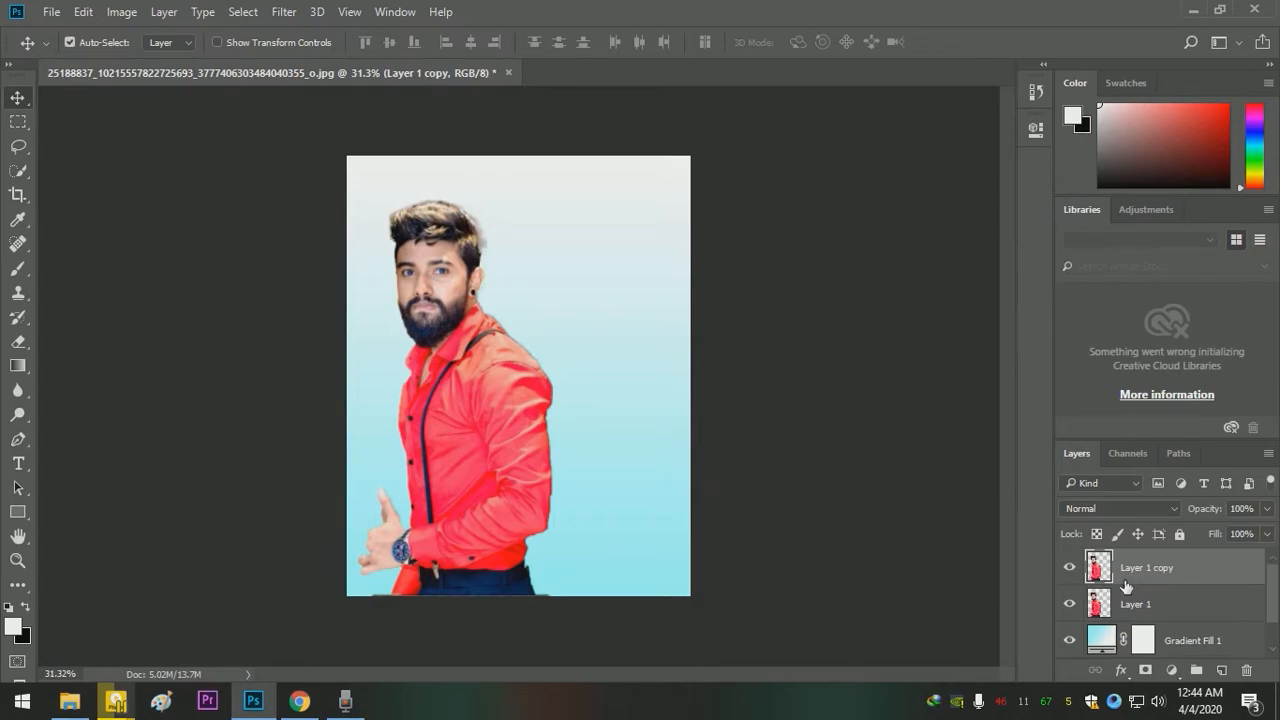
# - Hide the duplicate layer and open the original cutout, Layer 1, in the Liquify filter
pyautogui.click(1154, 605)
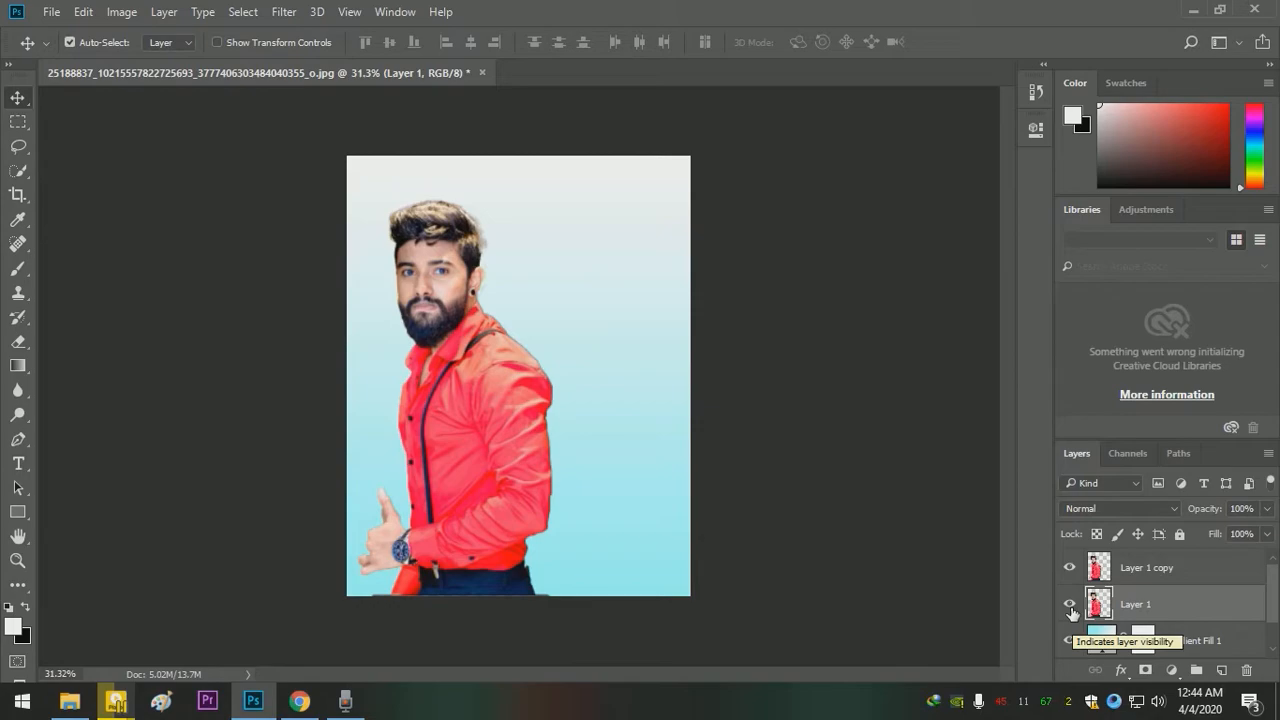
pyautogui.click(1069, 567)
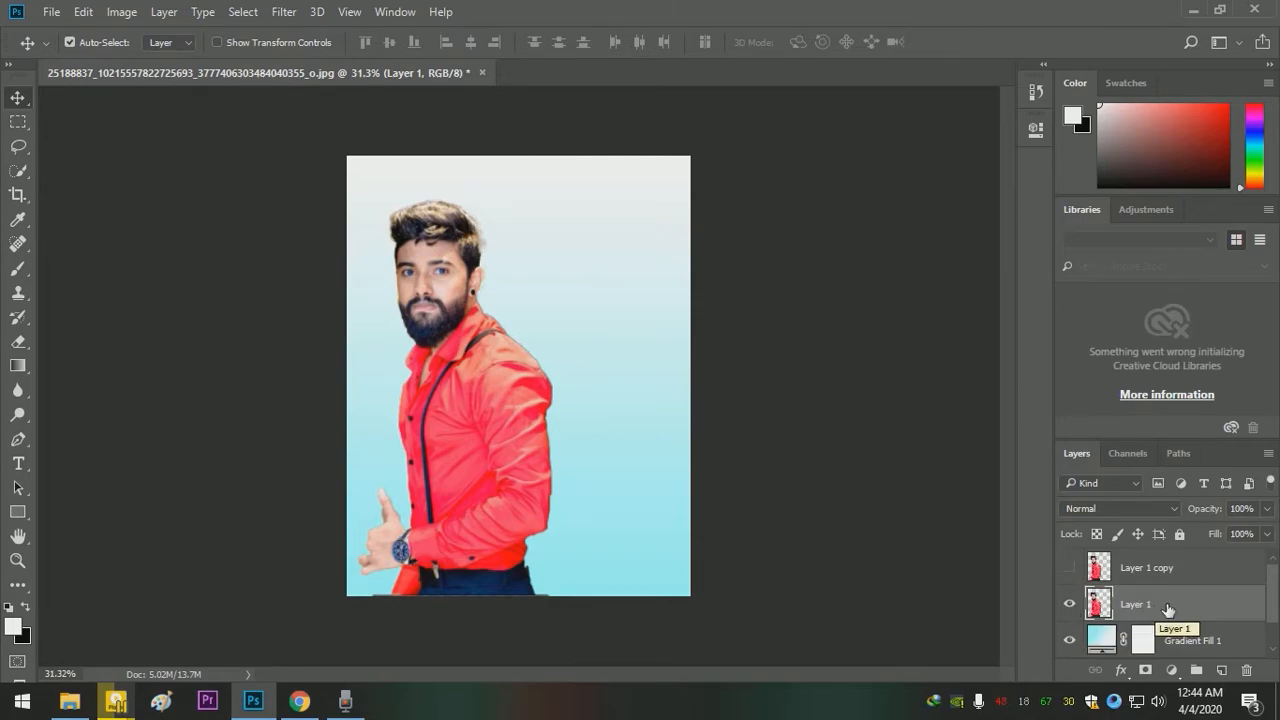
pyautogui.click(280, 12)
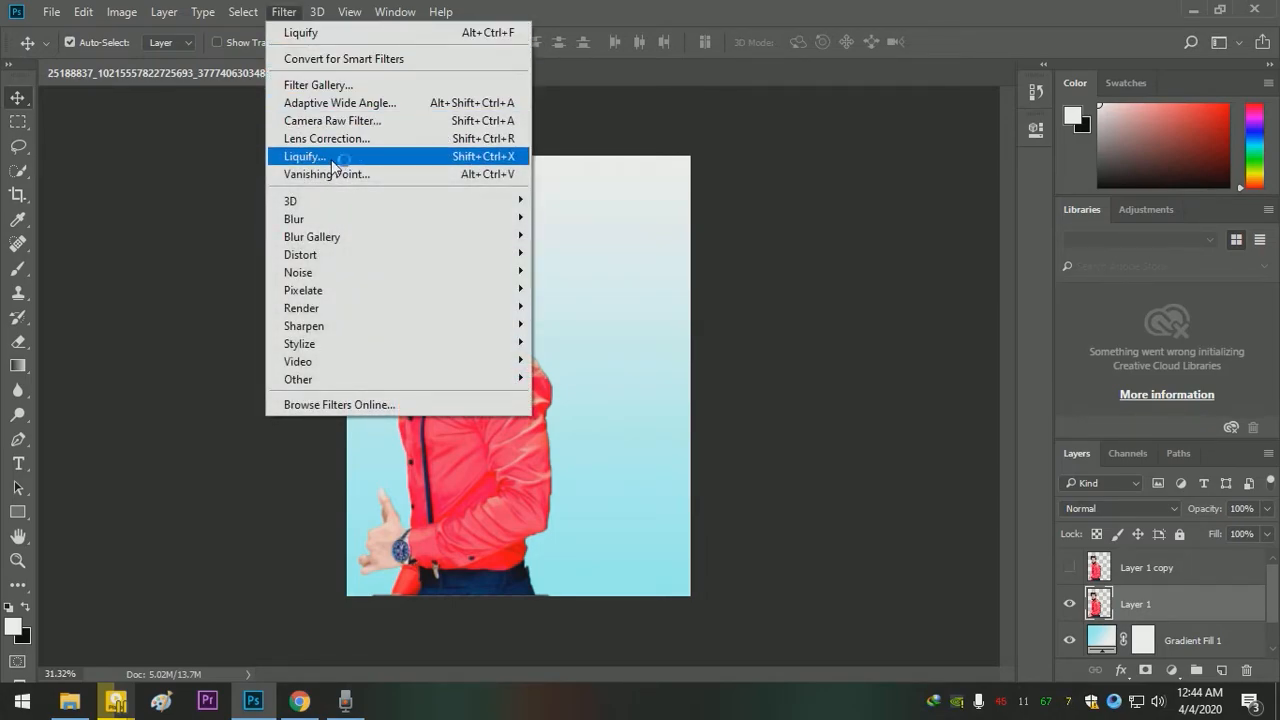
pyautogui.click(468, 165)
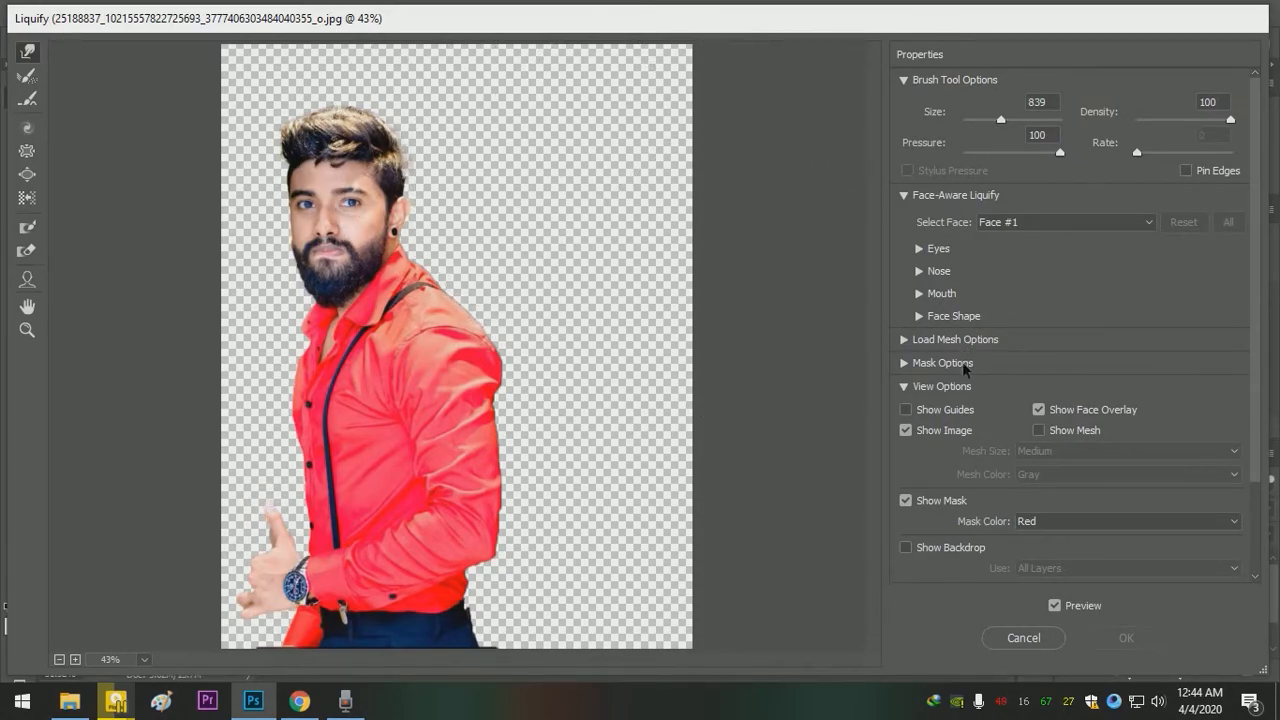
# - Toggle the Liquify backdrop to check the cutout against the other layers, leaving the backdrop hidden
pyautogui.click(926, 550)
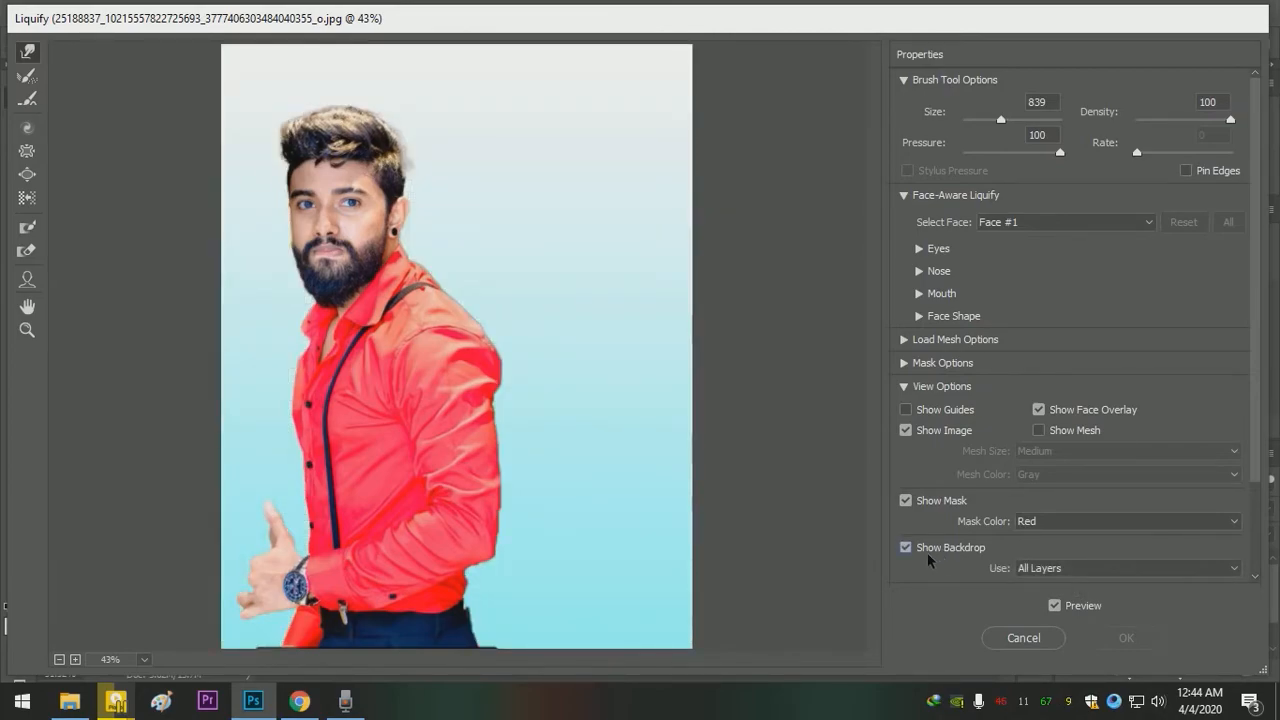
pyautogui.click(927, 551)
pyautogui.click(927, 551)
pyautogui.click(927, 551)
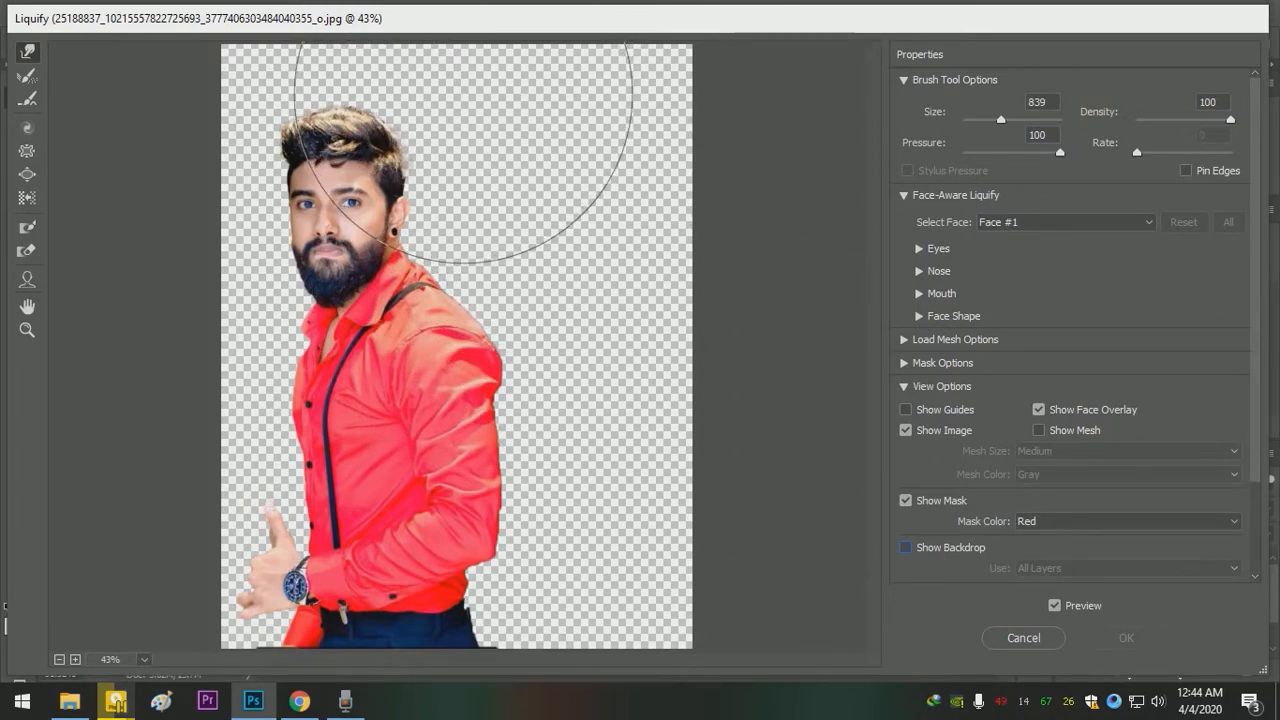
# - Stretch the man's hair, back and sleeve out across the empty canvas behind him with an 839 size warp brush and apply Liquify
pyautogui.moveTo(465, 95); pyautogui.dragTo(549, 28)
pyautogui.moveTo(505, 175)
pyautogui.mouseDown()
pyautogui.moveTo(703, 82)
pyautogui.moveTo(556, 104)
pyautogui.moveTo(597, 64)
pyautogui.moveTo(612, 90)
pyautogui.moveTo(505, 269)
pyautogui.moveTo(661, 184)
pyautogui.moveTo(702, 177)
pyautogui.moveTo(645, 223)
pyautogui.moveTo(527, 214)
pyautogui.moveTo(651, 138)
pyautogui.moveTo(688, 132)
pyautogui.moveTo(562, 273)
pyautogui.moveTo(751, 175)
pyautogui.moveTo(494, 367)
pyautogui.moveTo(632, 310)
pyautogui.moveTo(594, 434)
pyautogui.moveTo(546, 477)
pyautogui.moveTo(749, 386)
pyautogui.moveTo(557, 540)
pyautogui.moveTo(761, 501)
pyautogui.moveTo(563, 578)
pyautogui.moveTo(718, 586)
pyautogui.moveTo(624, 573)
pyautogui.moveTo(639, 593)
pyautogui.moveTo(718, 604)
pyautogui.moveTo(576, 591)
pyautogui.moveTo(652, 554)
pyautogui.moveTo(695, 554)
pyautogui.moveTo(708, 615)
pyautogui.moveTo(555, 567)
pyautogui.moveTo(587, 626)
pyautogui.moveTo(538, 559)
pyautogui.moveTo(582, 533)
pyautogui.moveTo(537, 420)
pyautogui.moveTo(577, 409)
pyautogui.moveTo(580, 300)
pyautogui.mouseUp()
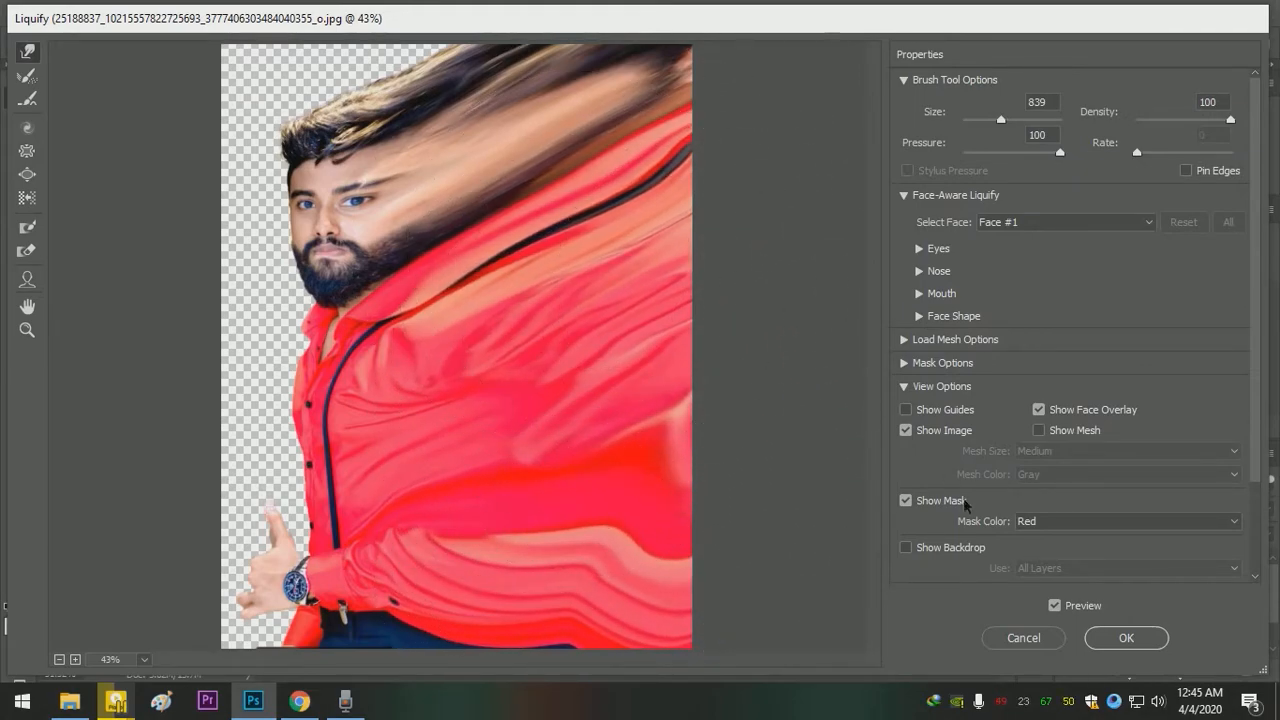
pyautogui.click(1126, 637)
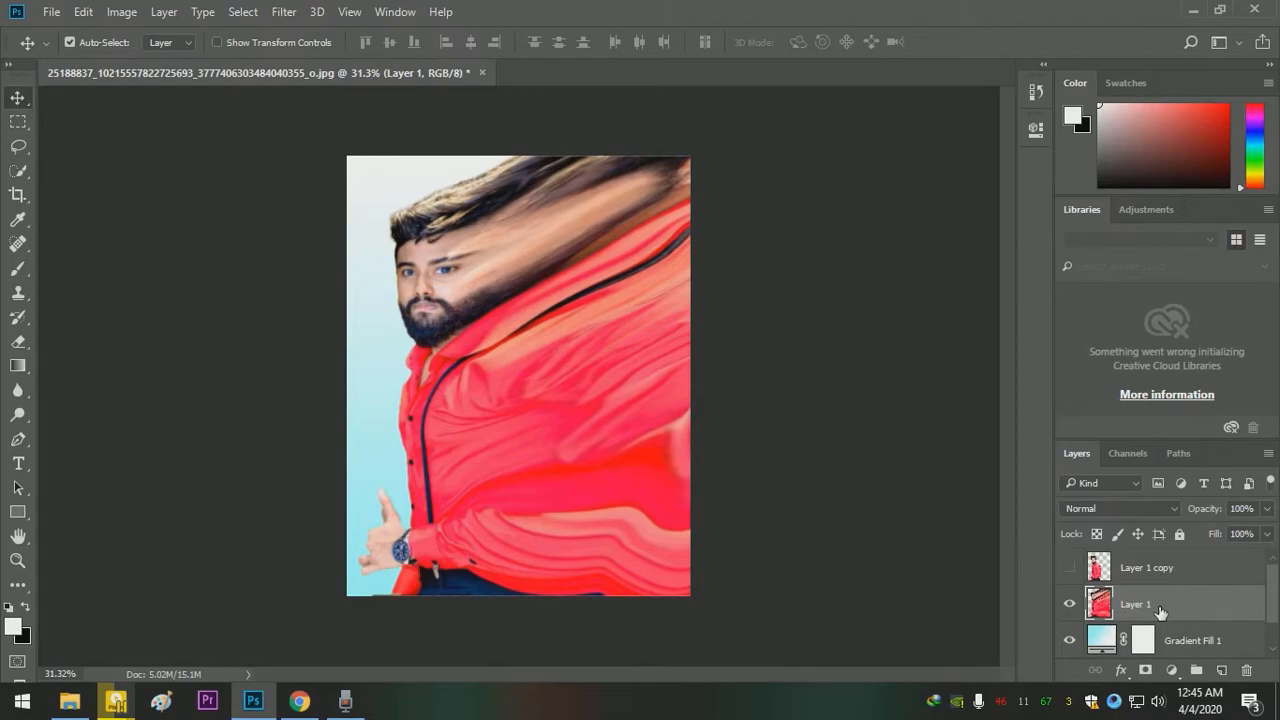
# - Add a black mask to Layer 1 and a white mask to Layer 1 copy, and make Layer 1 copy visible
pyautogui.keyDown('alt'); pyautogui.click(1146, 670); pyautogui.keyUp('alt')
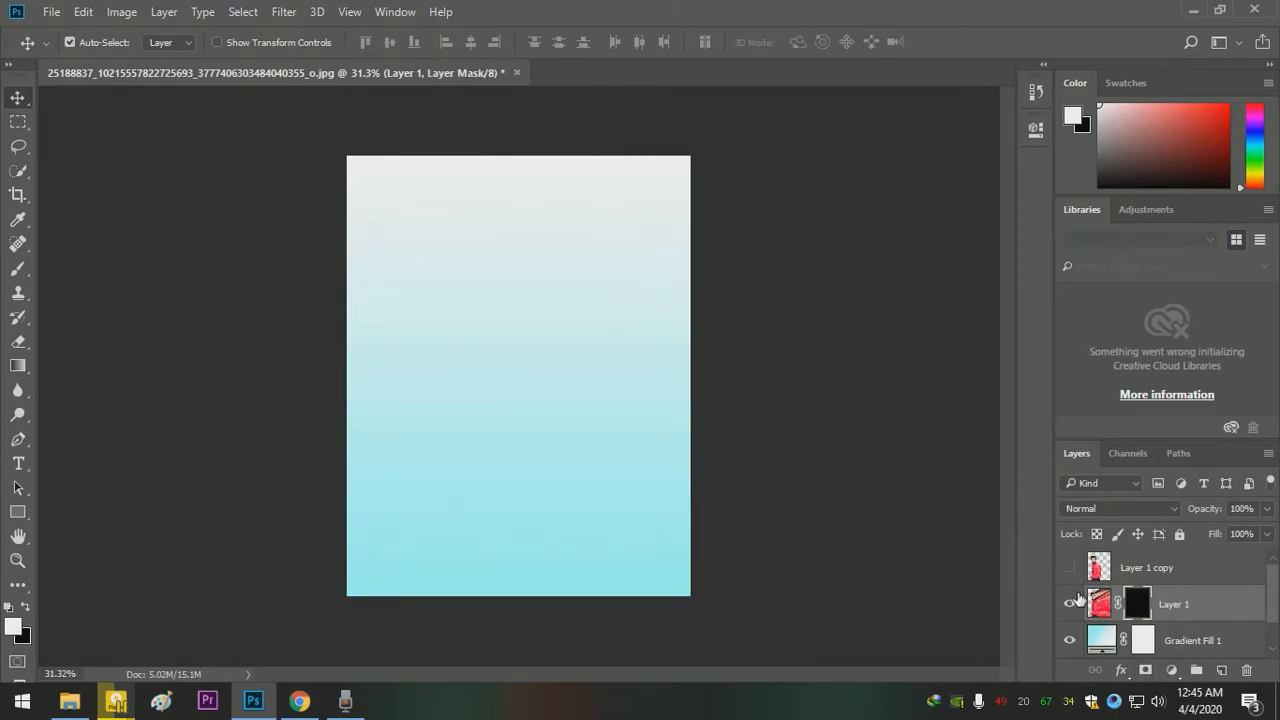
pyautogui.click(1144, 570)
pyautogui.click(1146, 670)
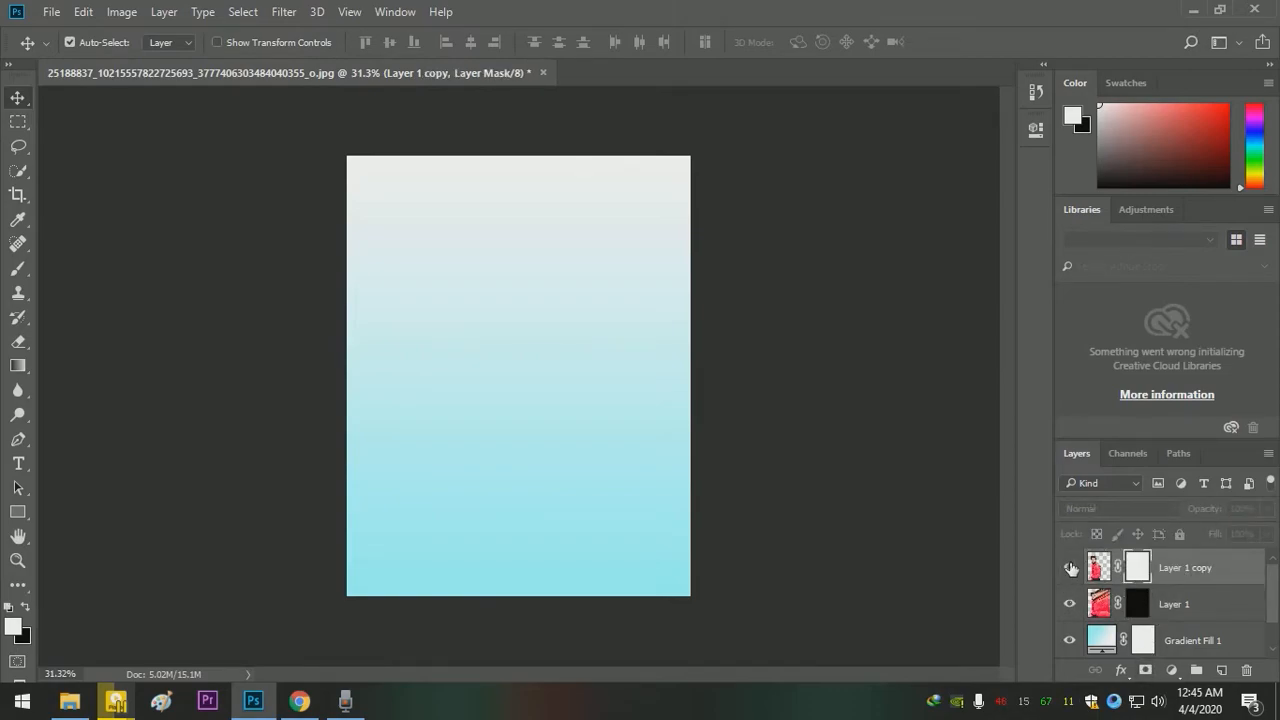
pyautogui.click(1070, 568)
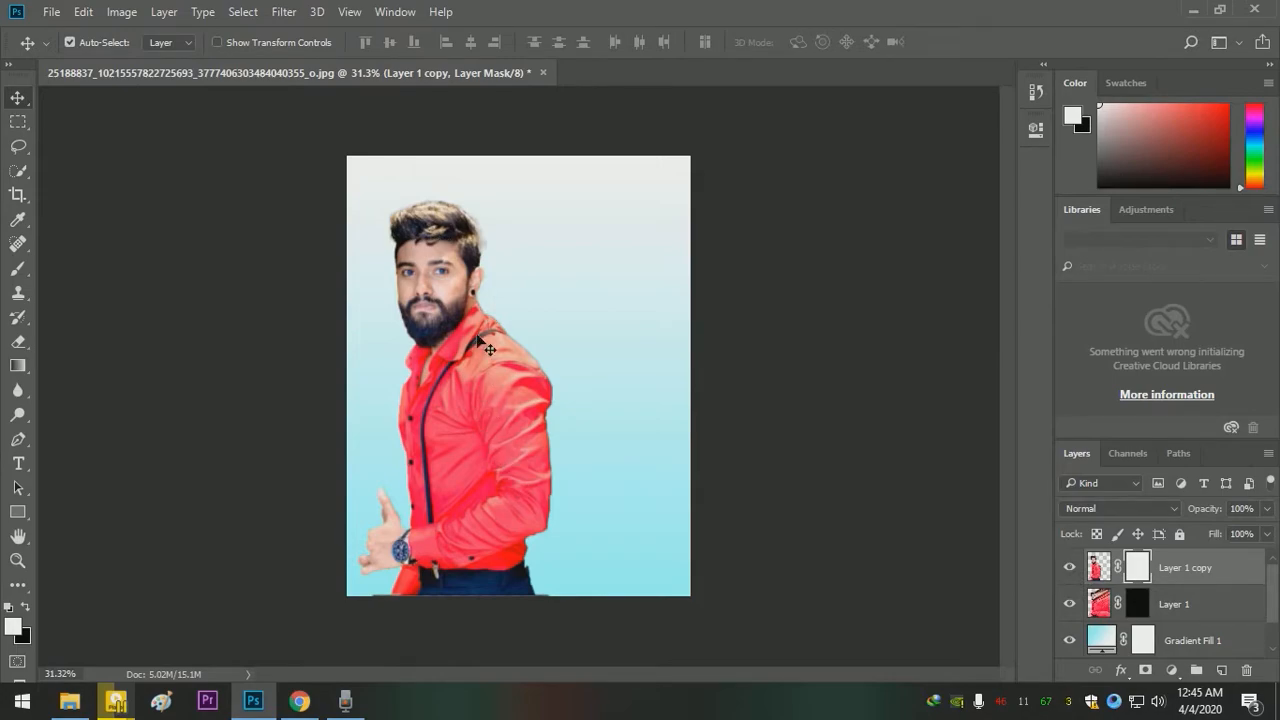
# - Activate the Brush tool, collapse the General Brushes group and browse the 20 Smoke Brushes presets
pyautogui.click(18, 268)
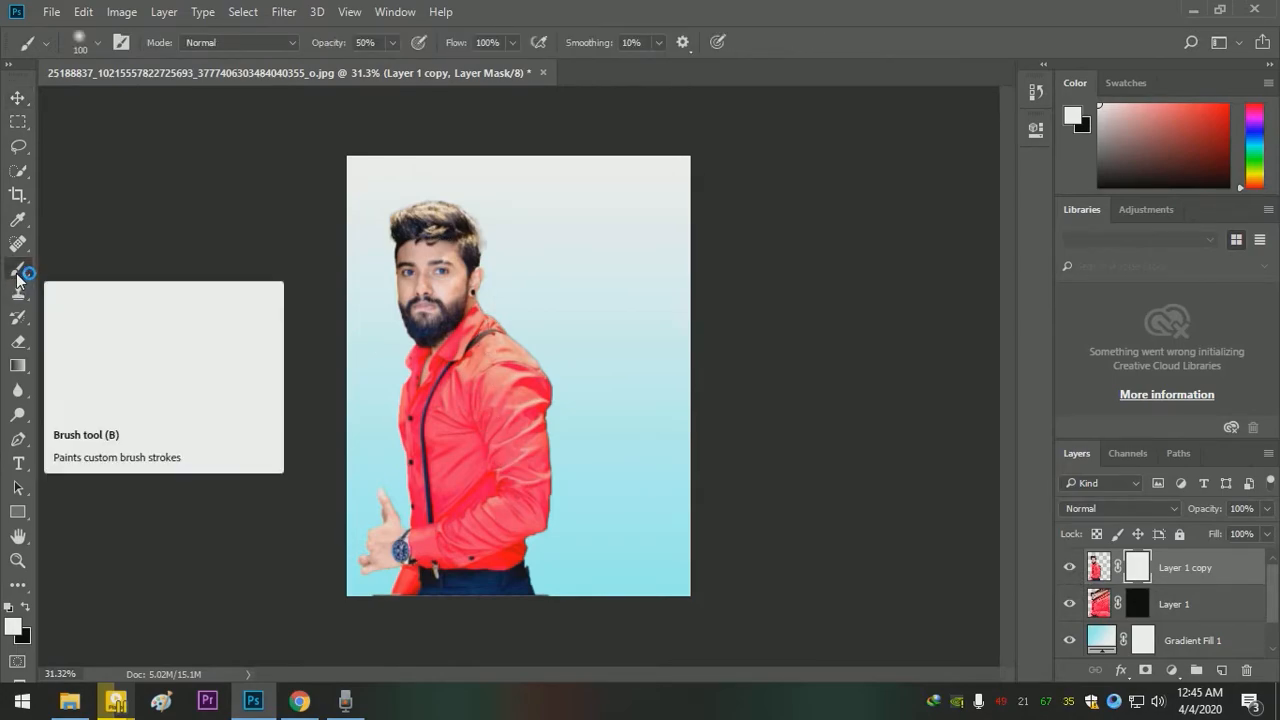
pyautogui.click(97, 46)
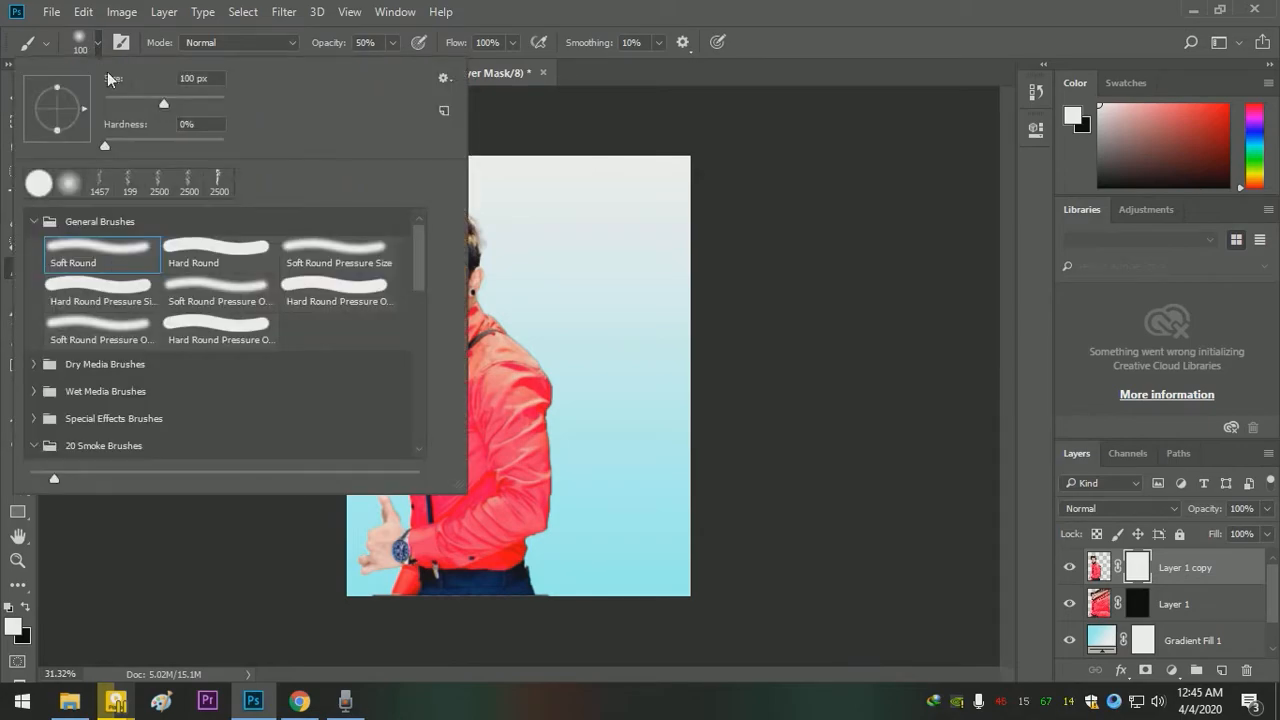
pyautogui.click(35, 220)
pyautogui.click(35, 220)
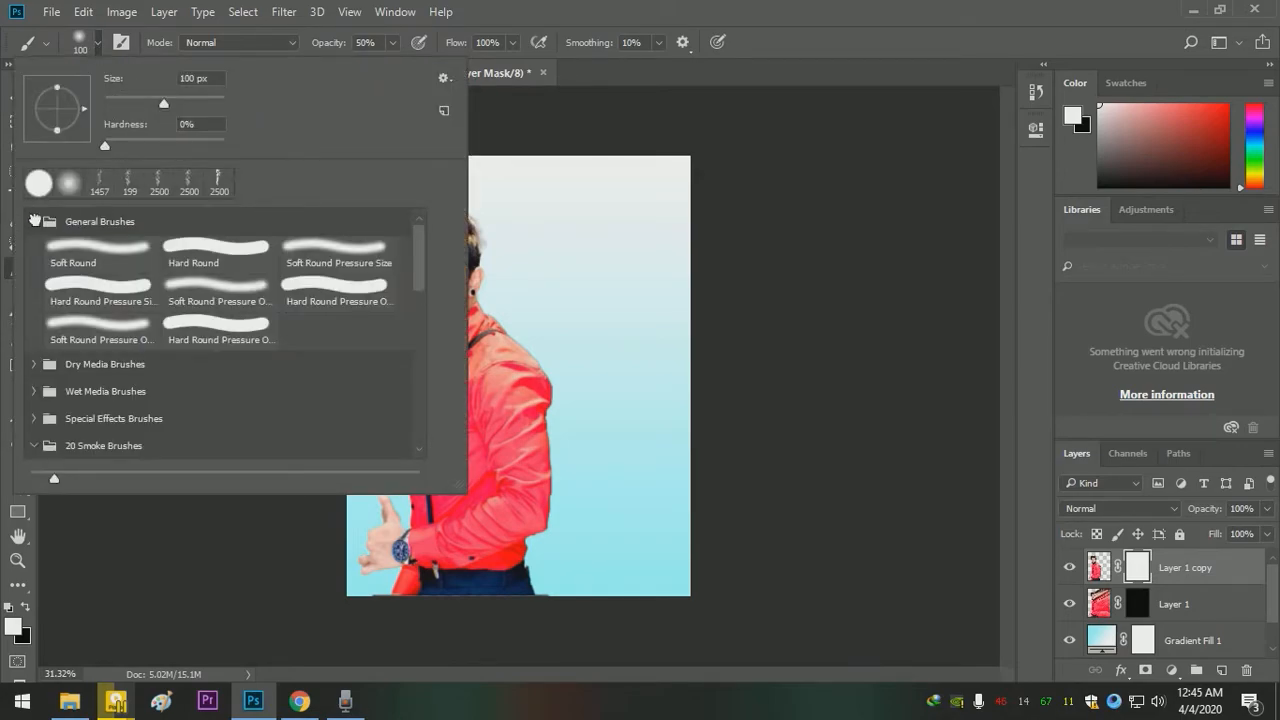
pyautogui.click(35, 221)
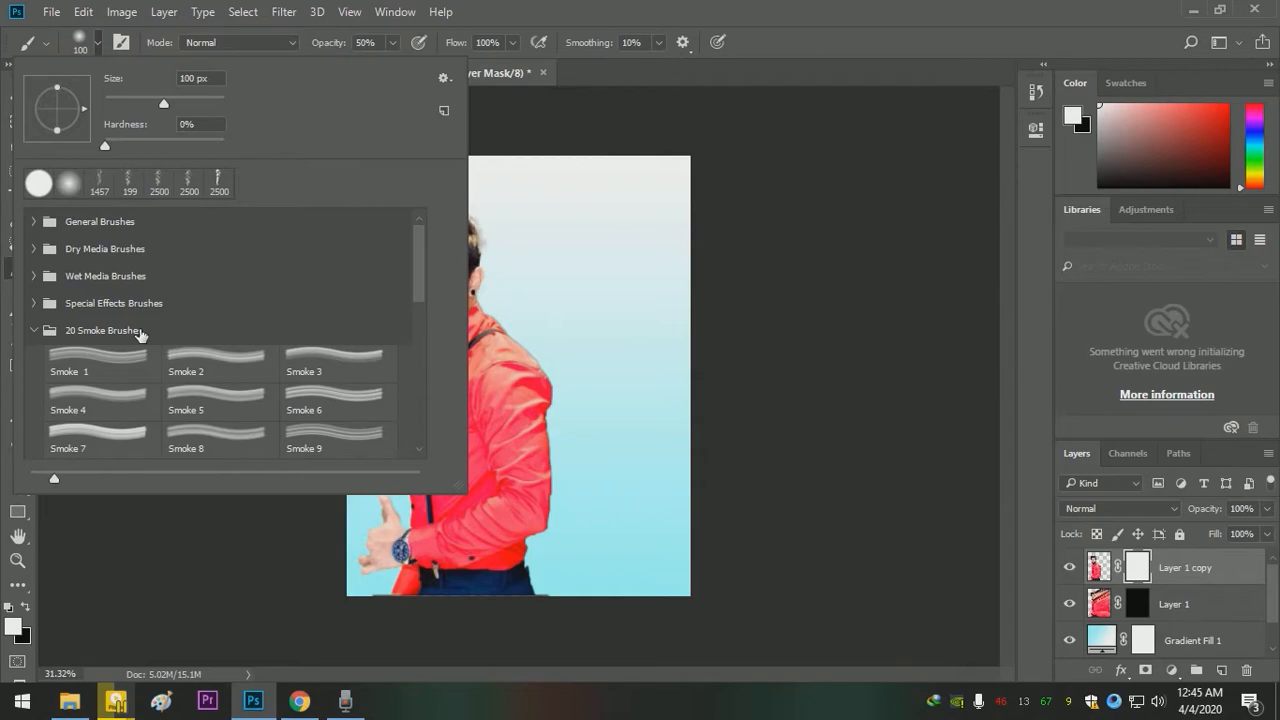
pyautogui.scroll(-8, 140, 335)
pyautogui.scroll(2, 140, 335)
pyautogui.scroll(3, 140, 335)
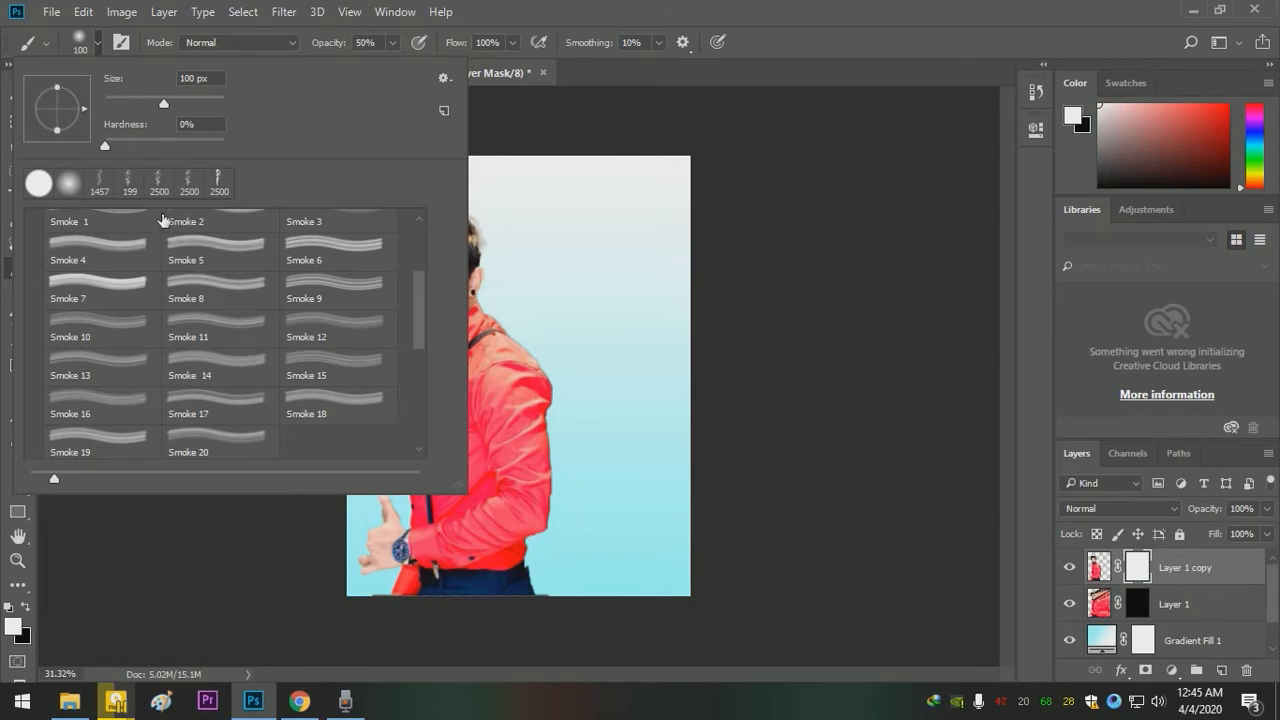
pyautogui.scroll(2, 130, 334)
pyautogui.scroll(-6, 60, 272)
pyautogui.scroll(7, 40, 280)
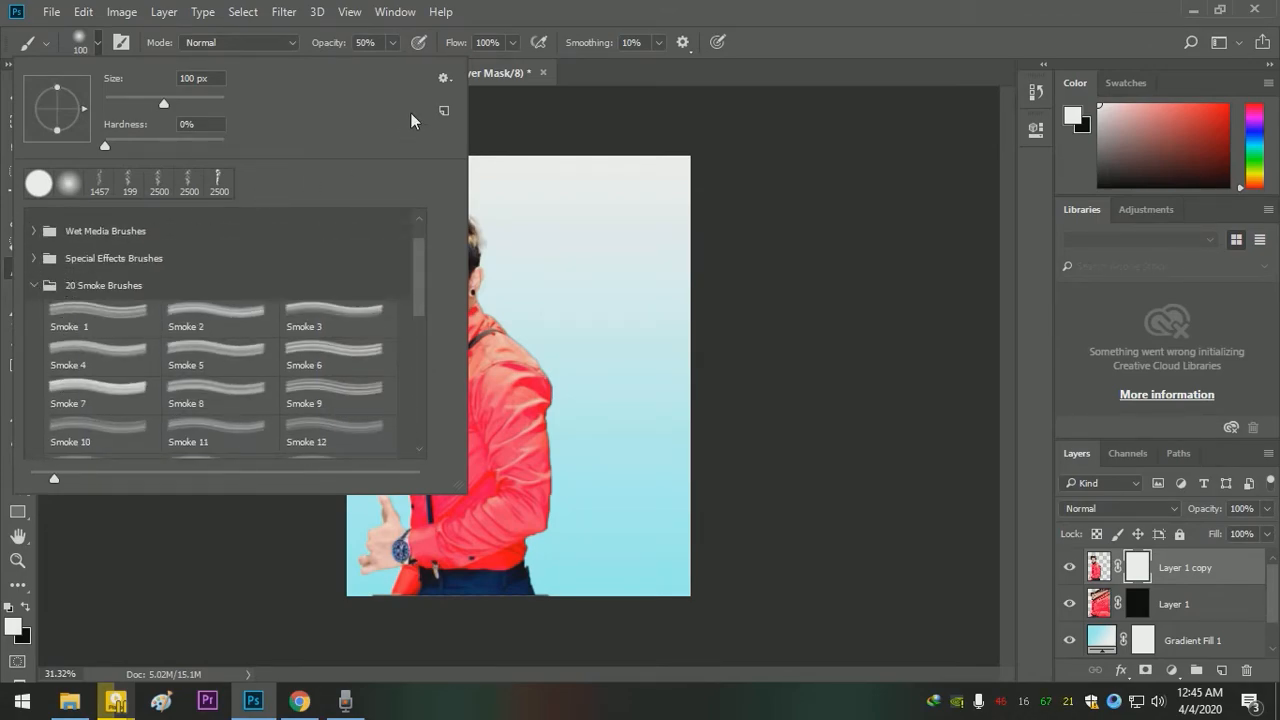
pyautogui.click(442, 79)
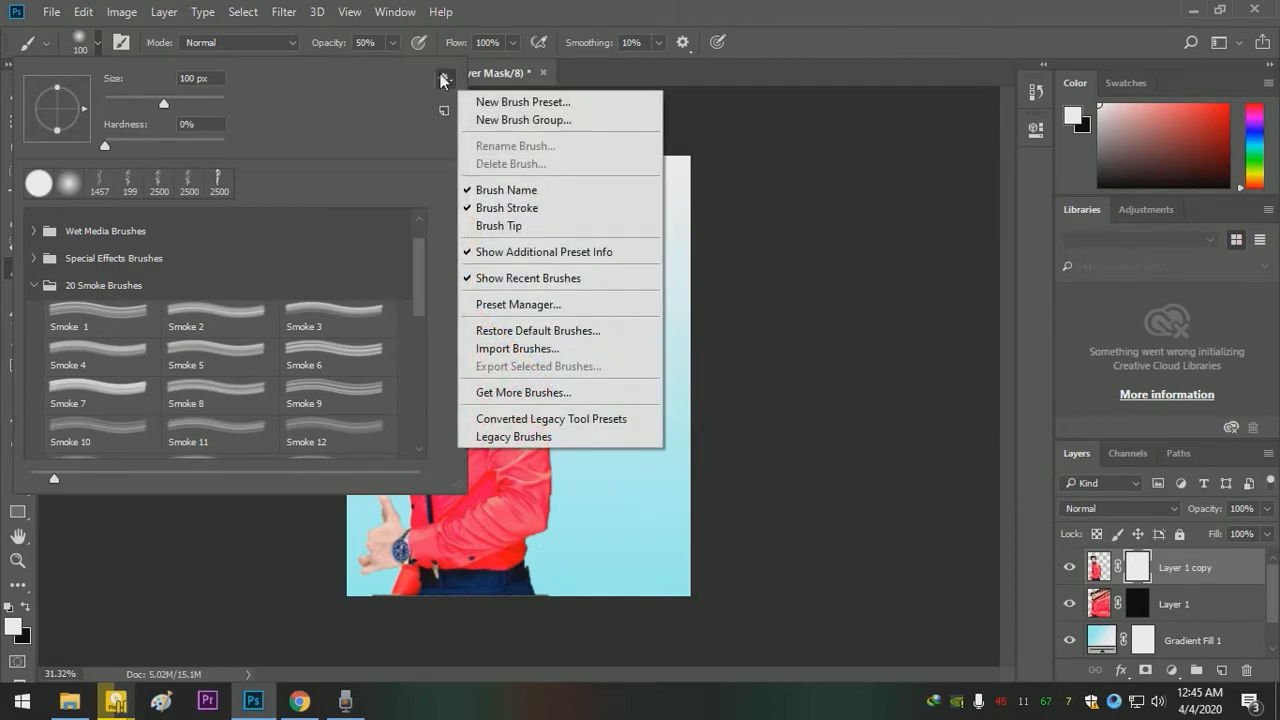
pyautogui.click(535, 349)
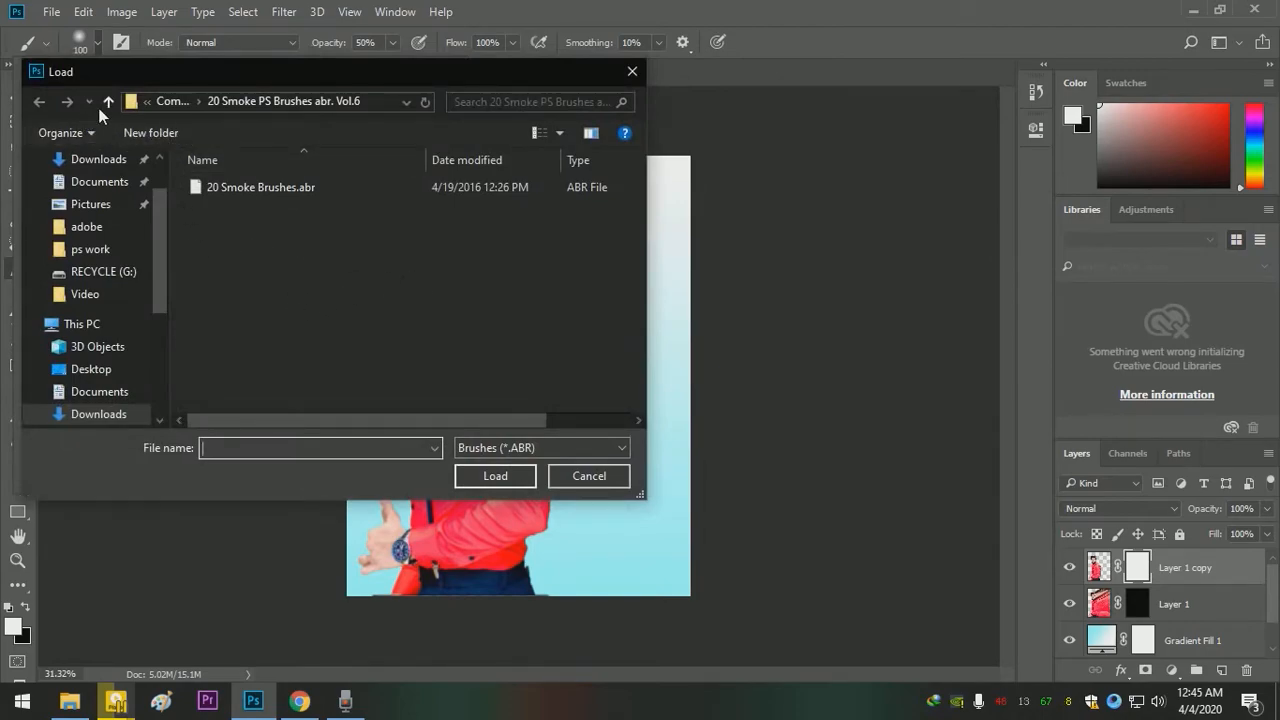
pyautogui.click(108, 101)
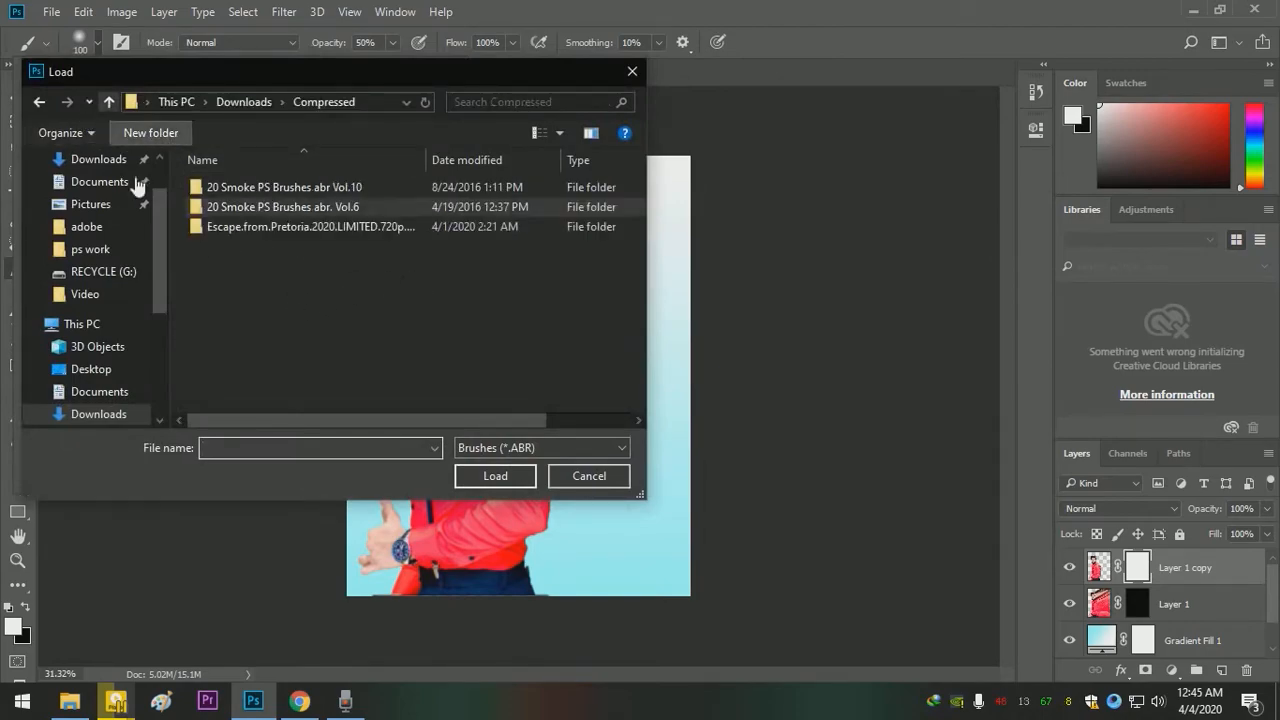
pyautogui.doubleClick(257, 207)
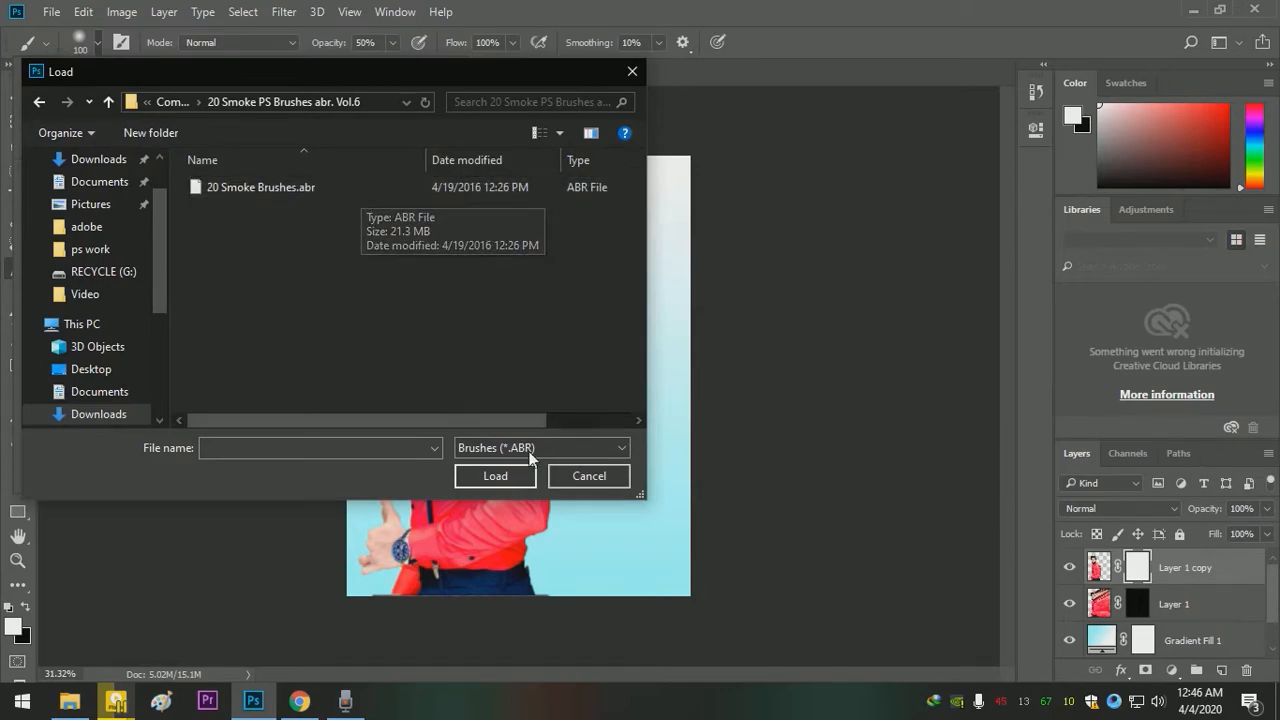
pyautogui.click(492, 476)
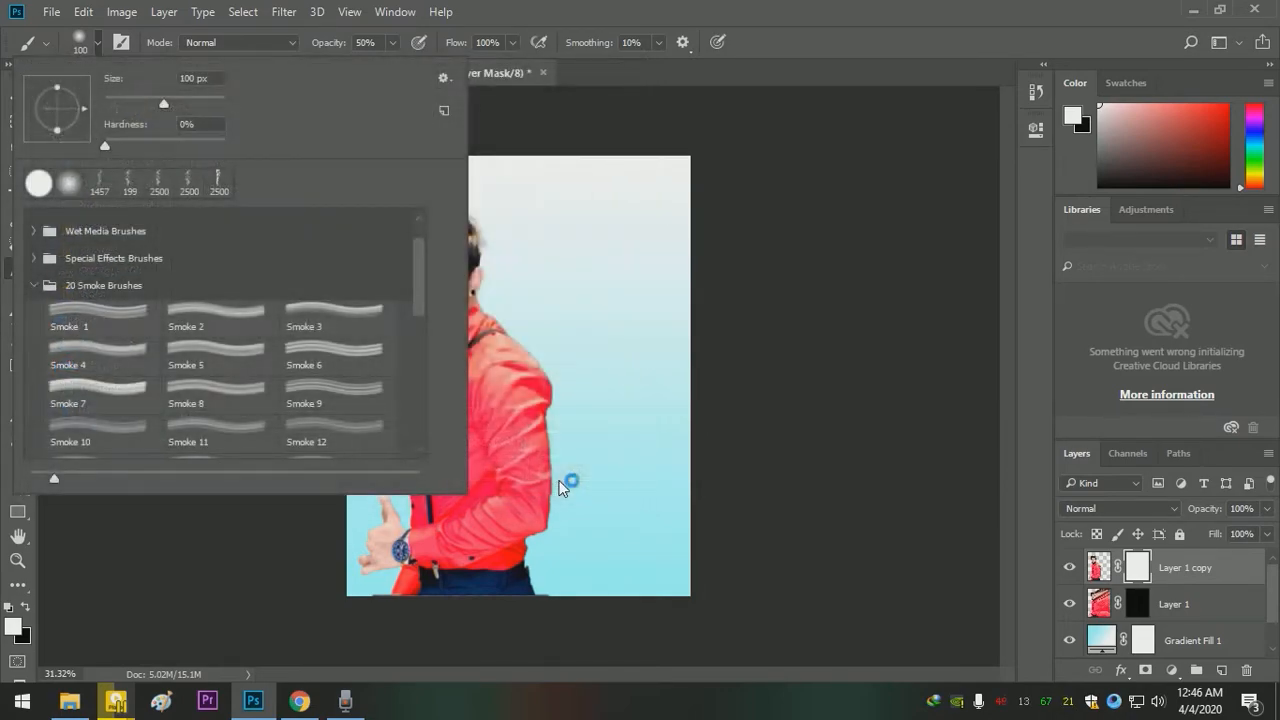
# - Try the Smoke 1 brush at 168 px with a rotated tip, and switch to the Smoke 4 brush
pyautogui.click(138, 321)
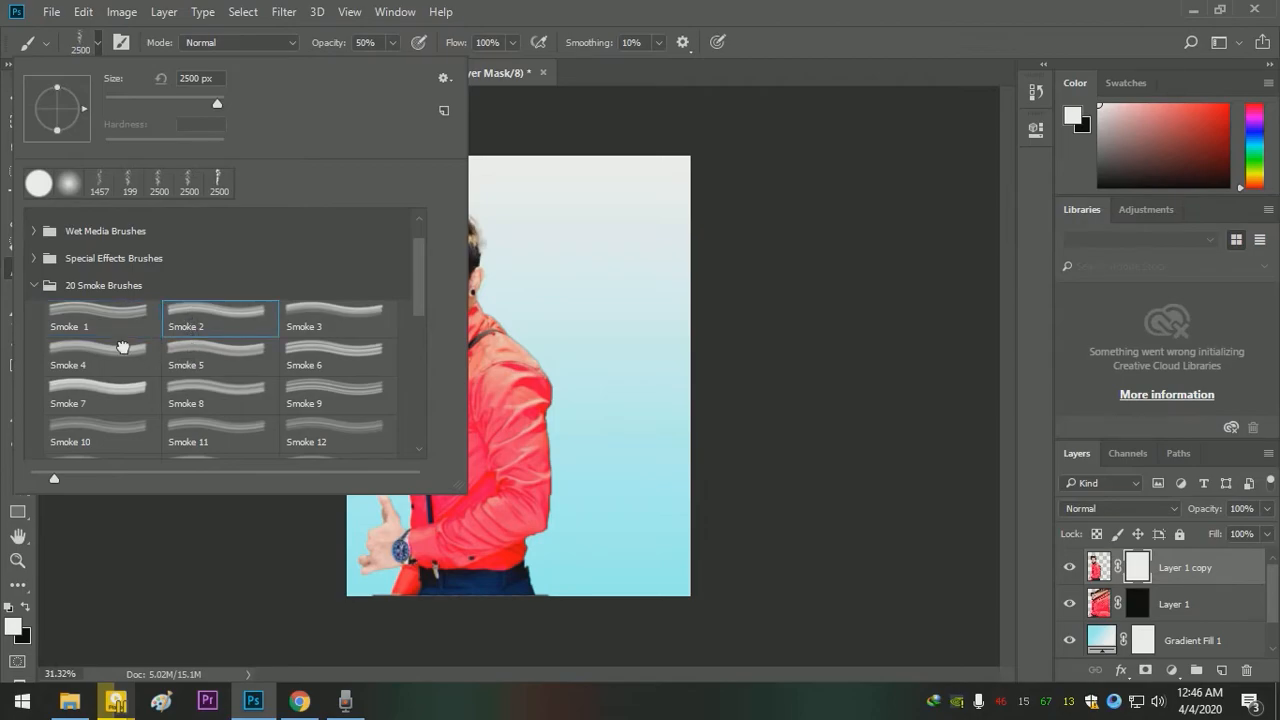
pyautogui.click(272, 321)
pyautogui.click(100, 312)
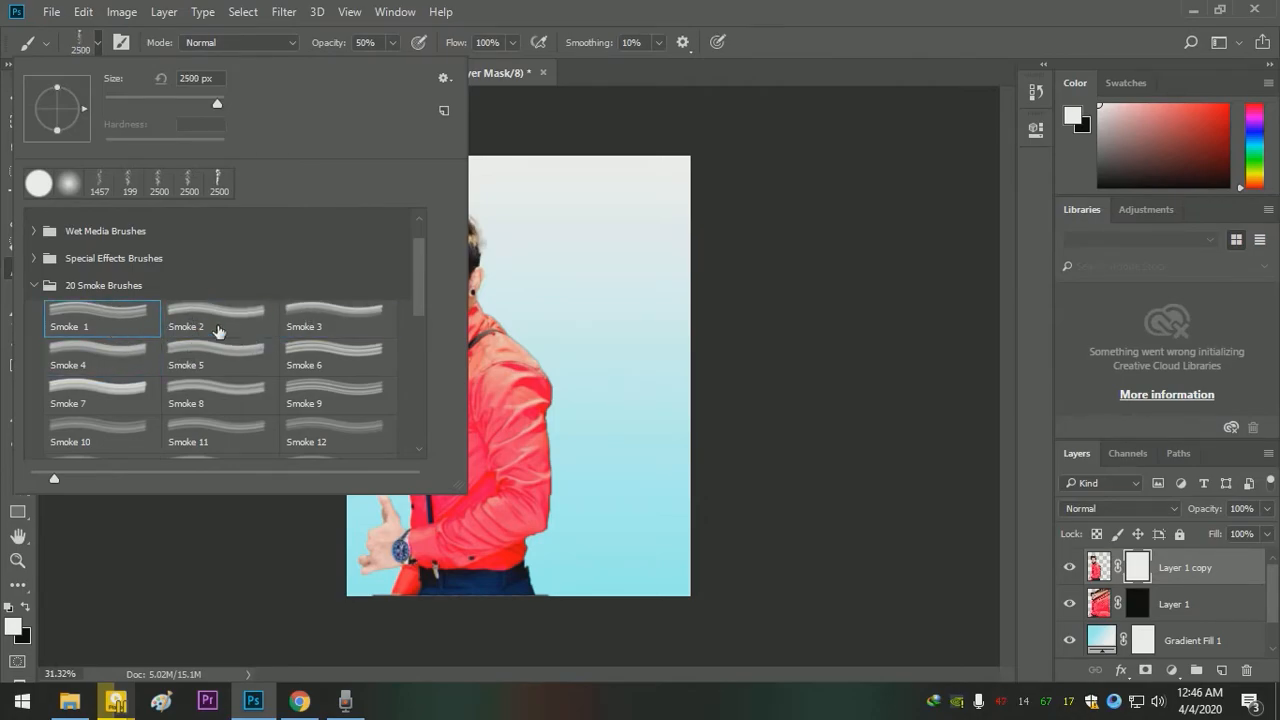
pyautogui.click(195, 78)
pyautogui.write('168')
pyautogui.press('Return')
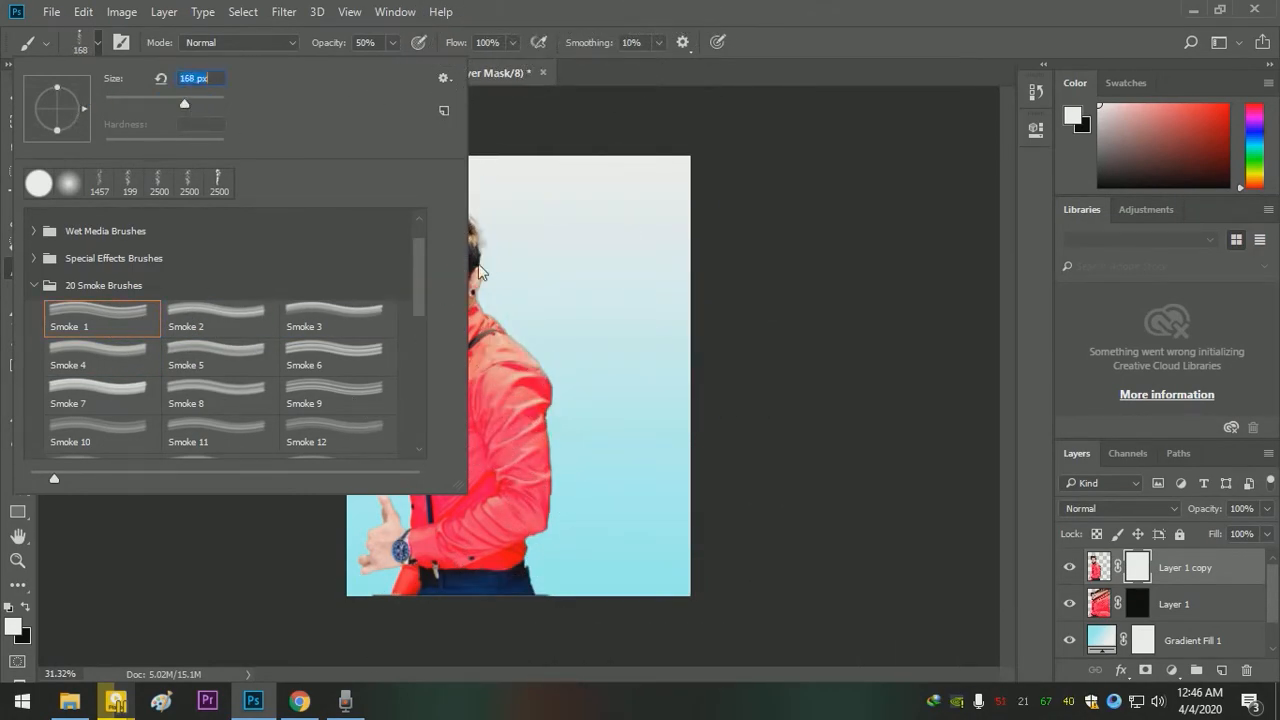
pyautogui.moveTo(88, 110); pyautogui.dragTo(78, 125)
pyautogui.click(106, 360)
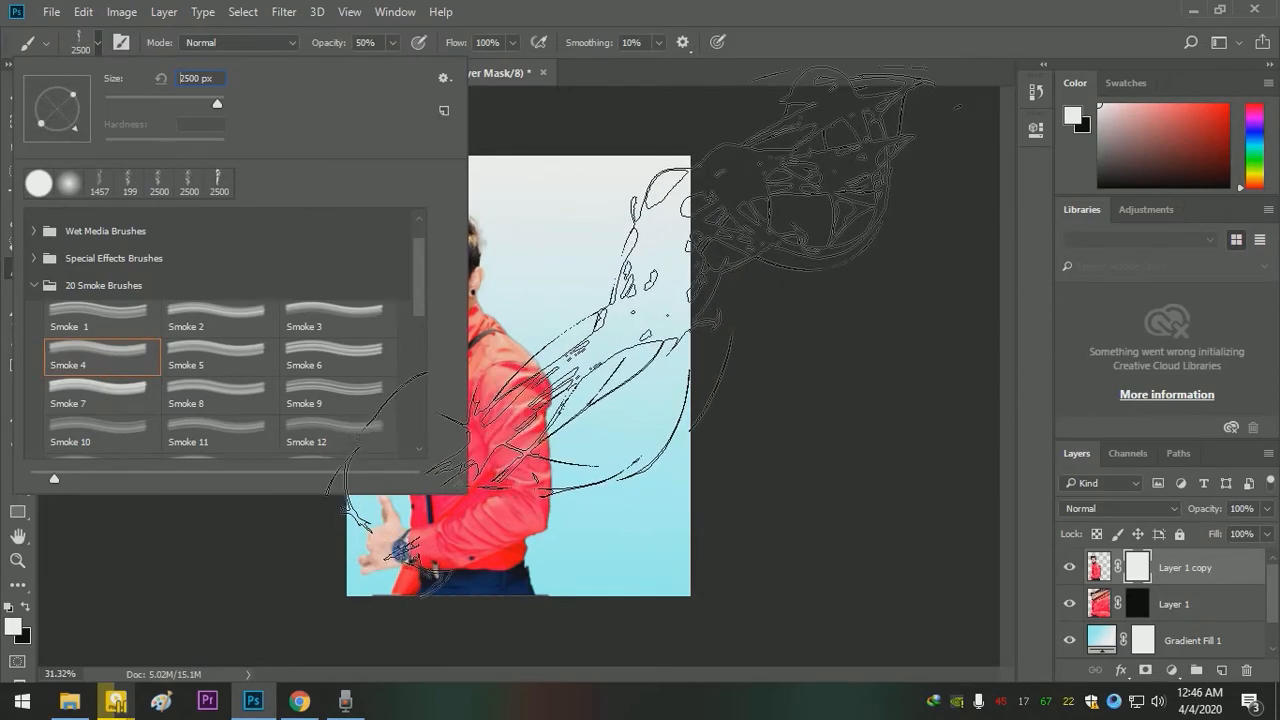
# - Choose the Smoke 7 brush, set its size to 400 px and rotate its tip
pyautogui.scroll(-1, 118, 320)
pyautogui.scroll(-1, 118, 326)
pyautogui.click(103, 355)
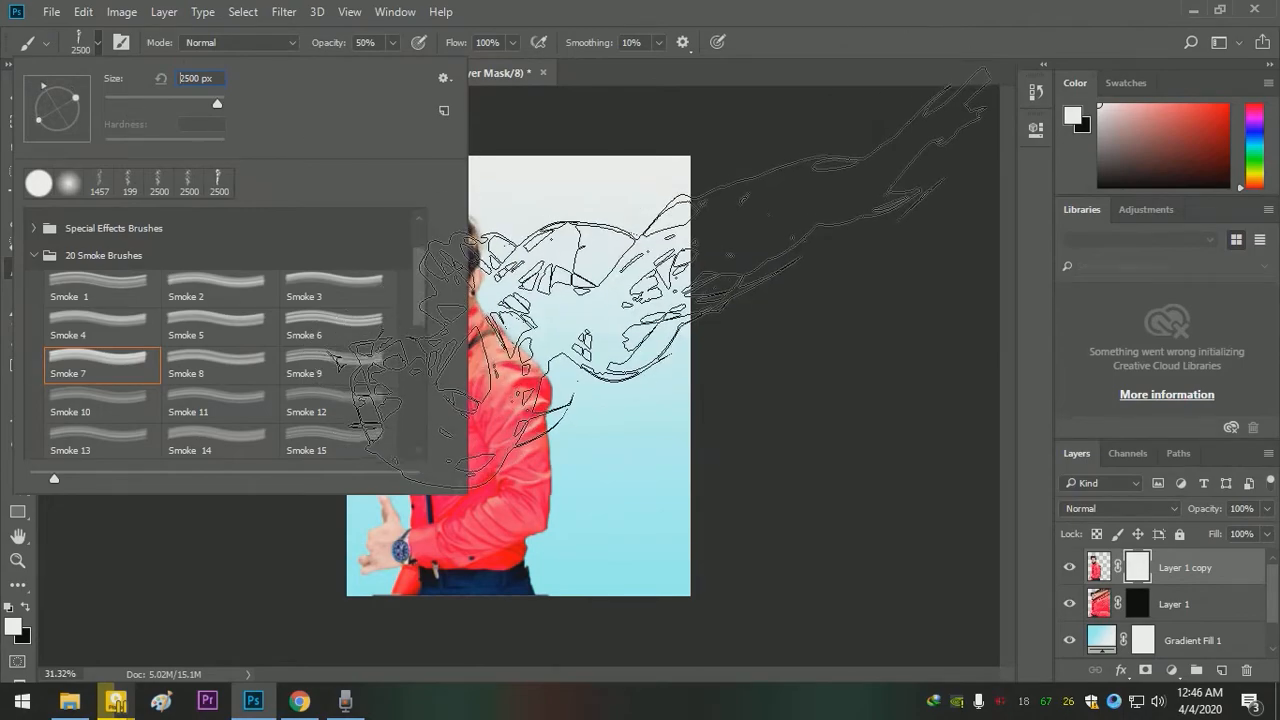
pyautogui.moveTo(218, 96); pyautogui.dragTo(204, 99)
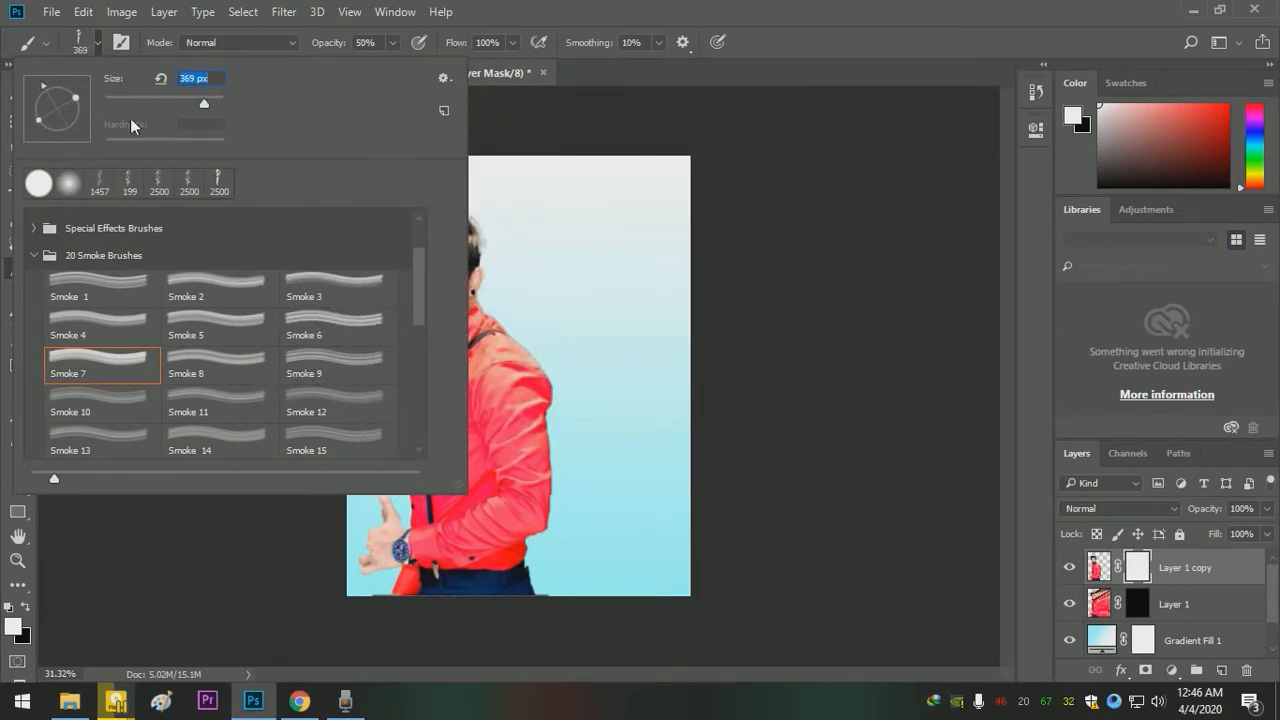
pyautogui.click(93, 48)
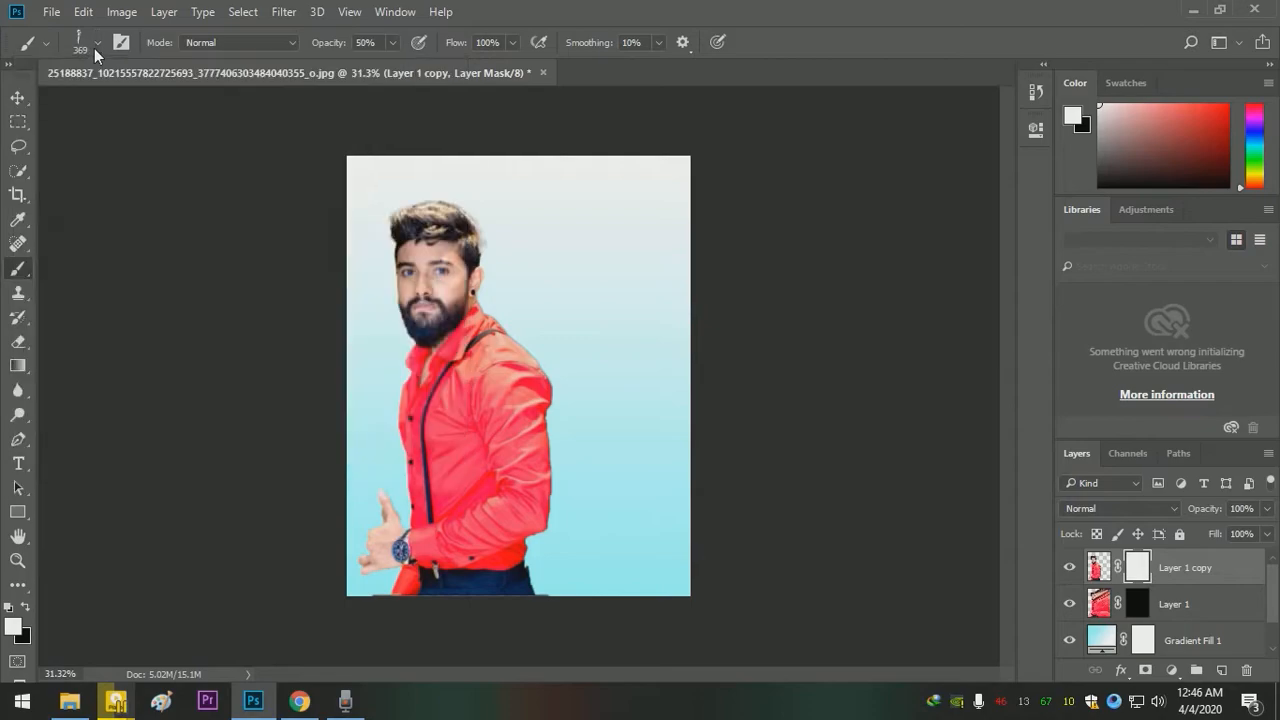
pyautogui.rightClick(490, 227)
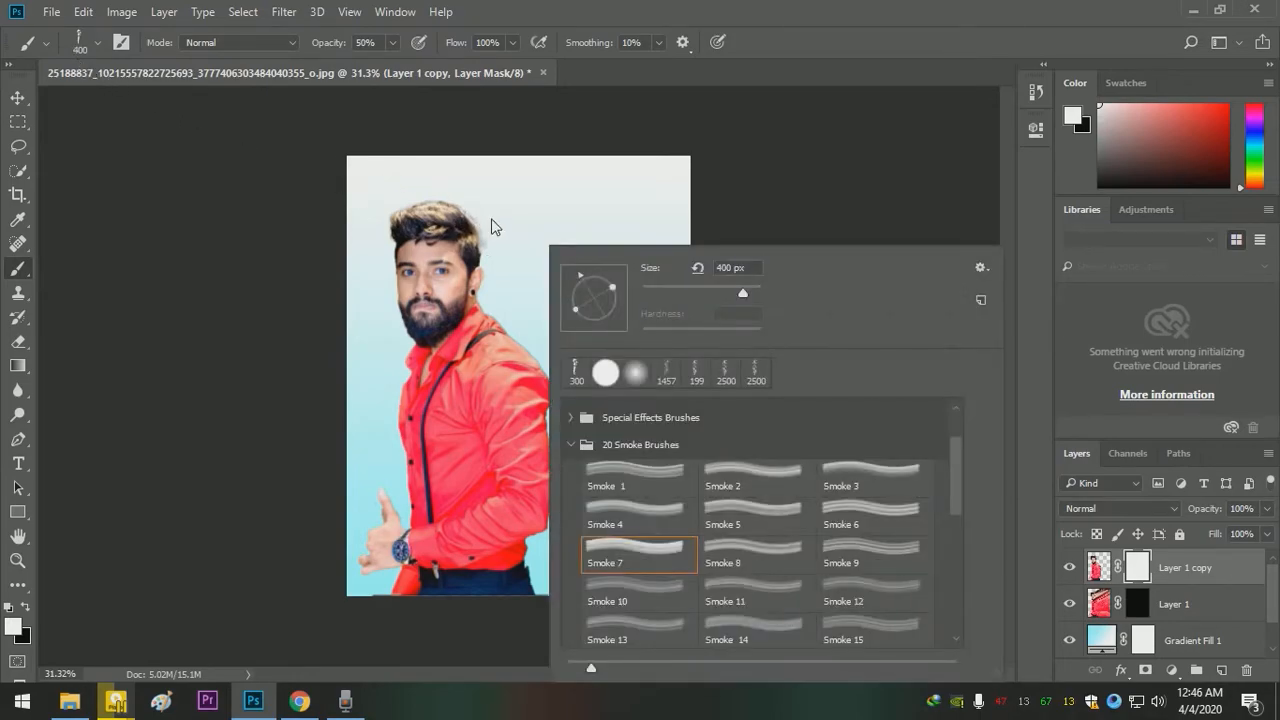
pyautogui.moveTo(580, 275); pyautogui.dragTo(572, 291)
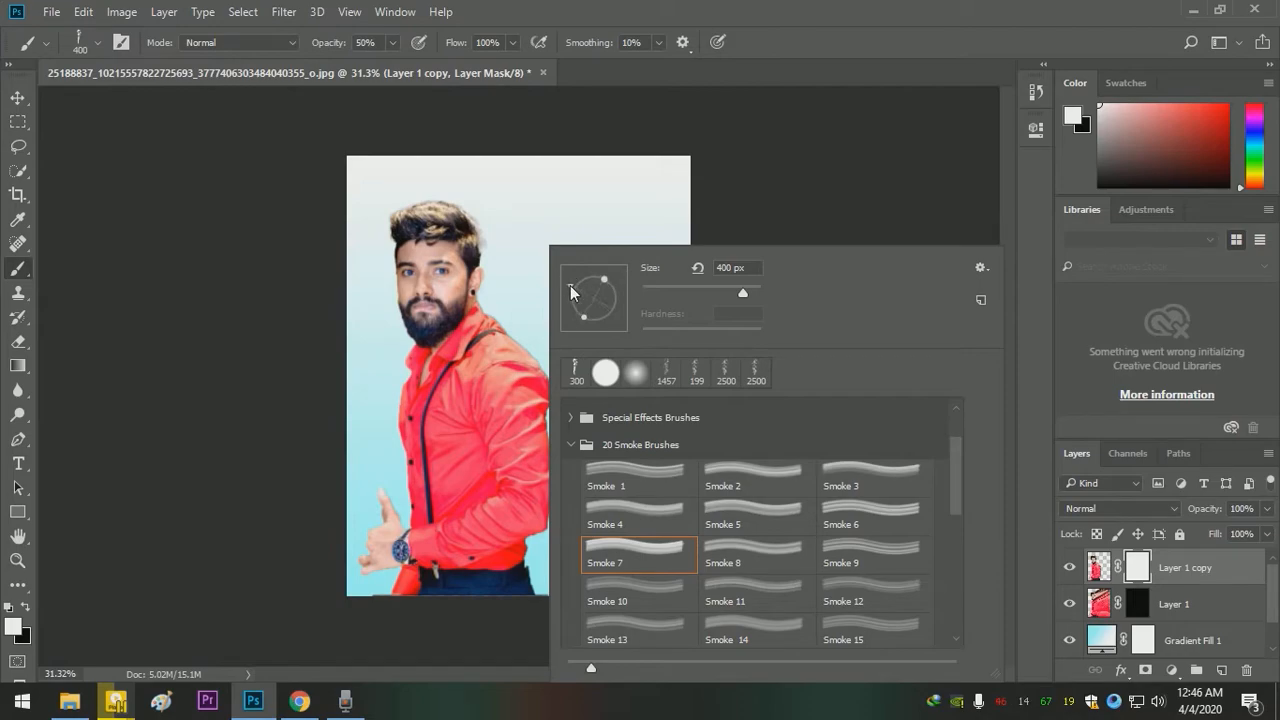
pyautogui.click(476, 182)
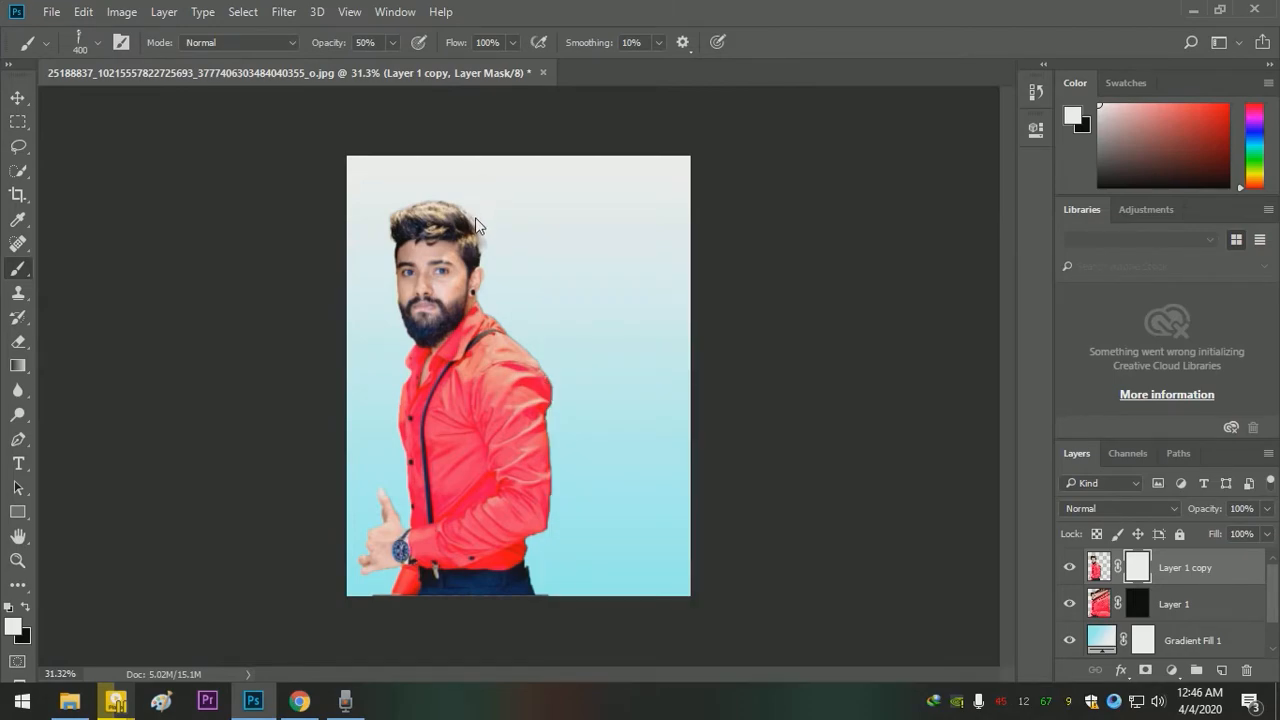
# - Try a white smoke stamp beside the shoulder on the Layer 1 mask and undo it
pyautogui.click(1139, 606)
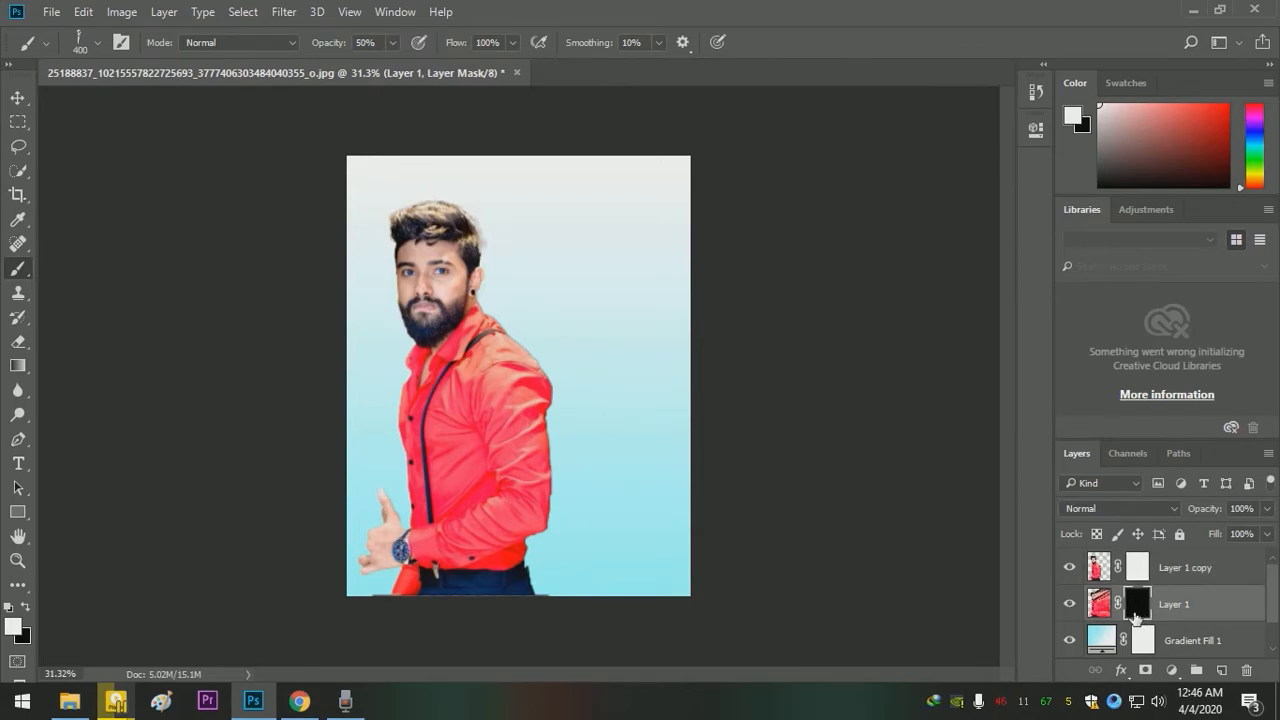
pyautogui.click(25, 609)
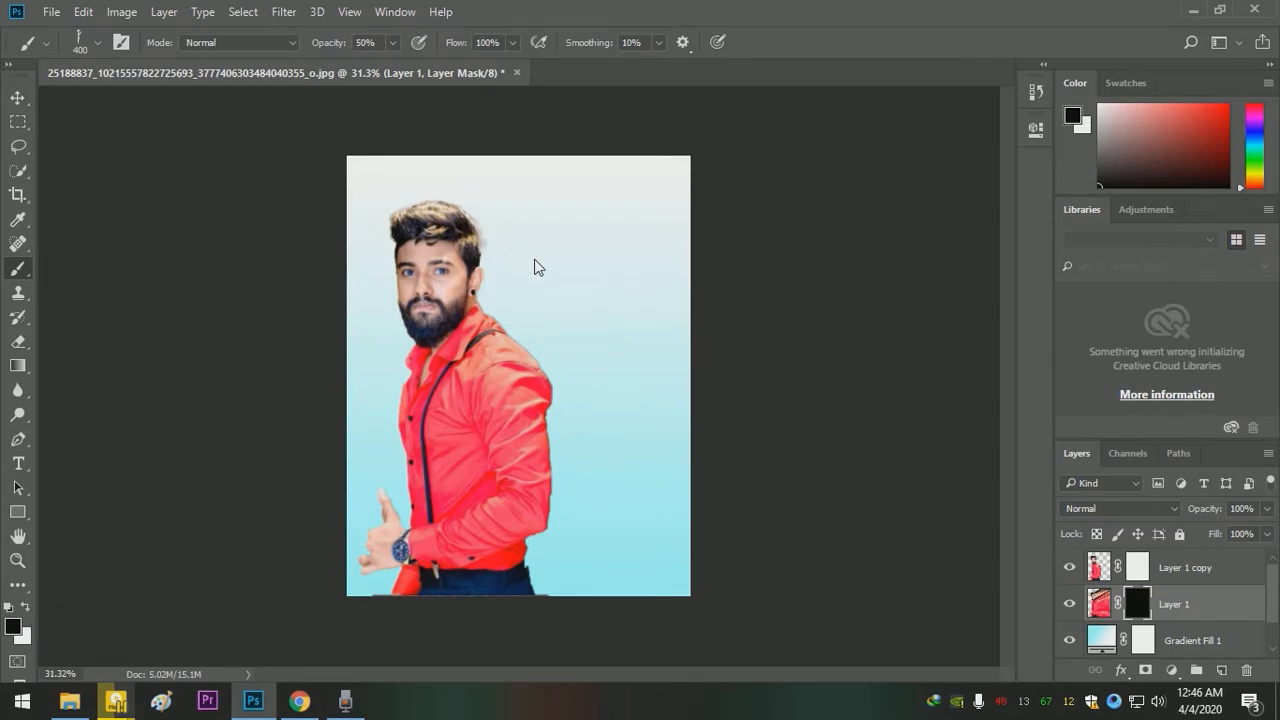
pyautogui.click(16, 624)
pyautogui.press('x')
pyautogui.moveTo(556, 260); pyautogui.dragTo(526, 269)
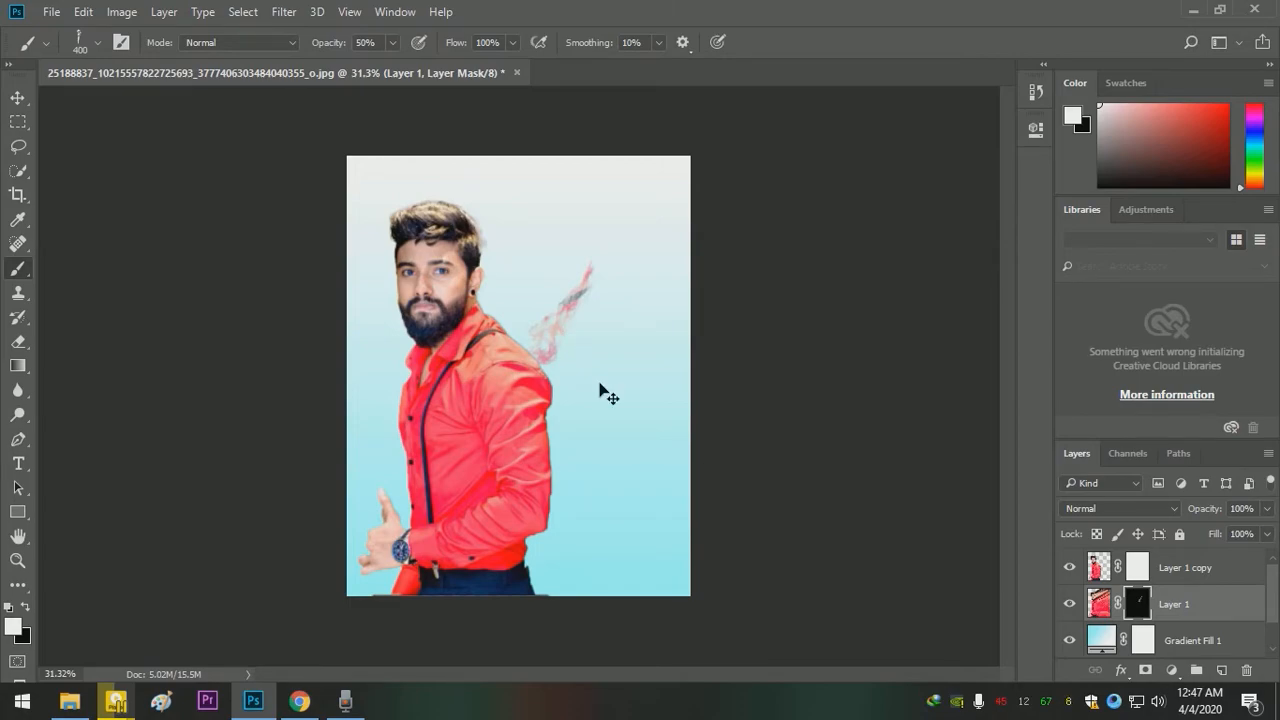
pyautogui.hotkey('ctrl', 'z')
# - Target the Layer 1 copy mask with a black foreground and erode the hair, neck and shoulder edge with Smoke 7 dabs
pyautogui.click(1140, 568)
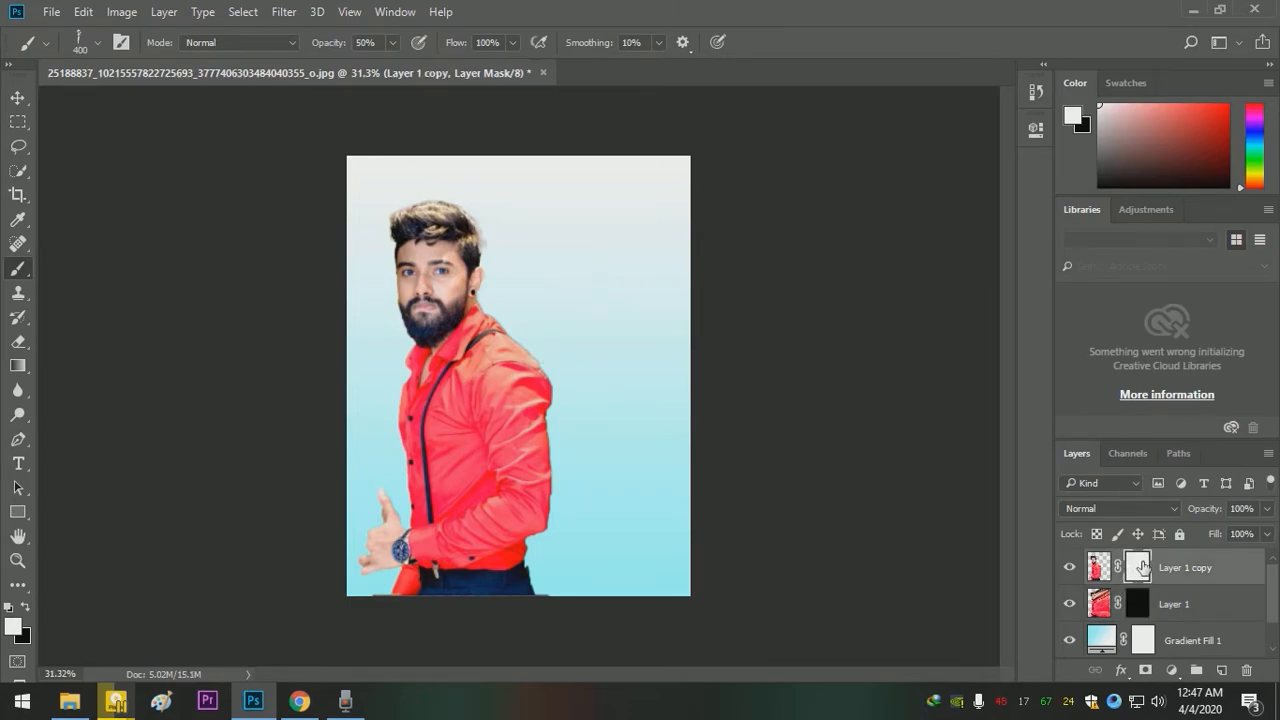
pyautogui.click(26, 610)
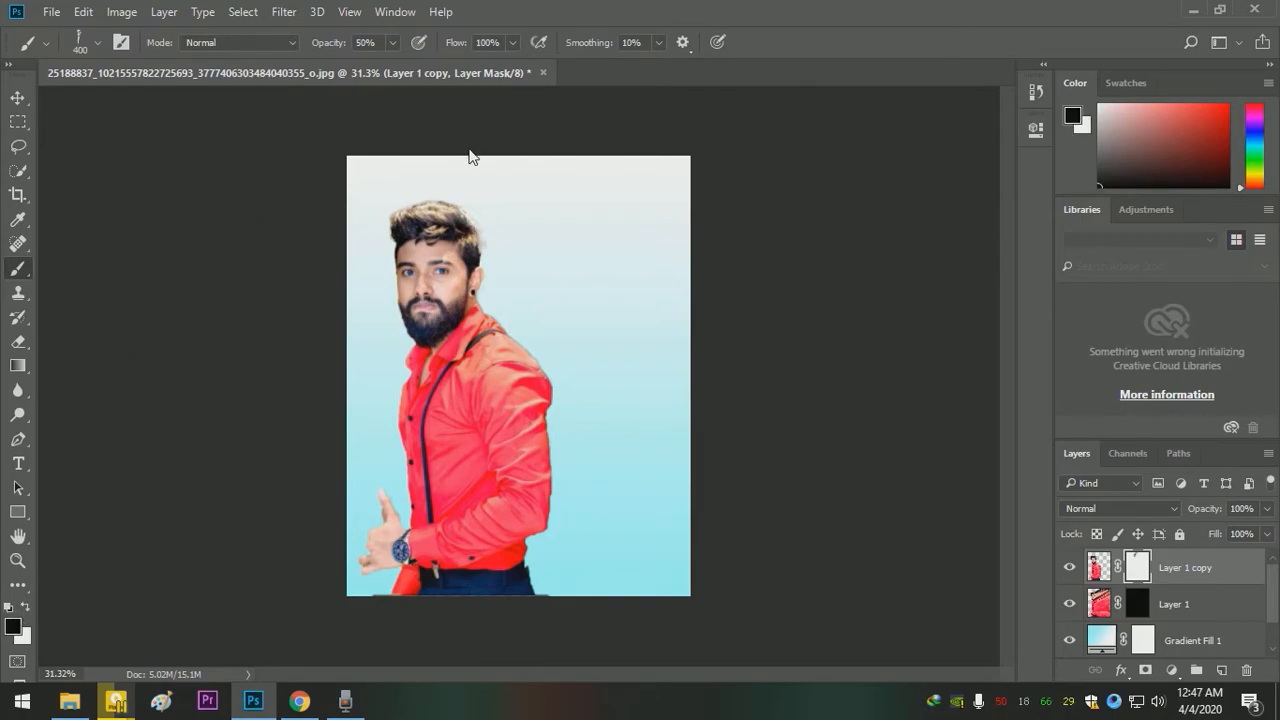
pyautogui.hotkey('ctrl', 'space')
pyautogui.moveTo(519, 254); pyautogui.dragTo(572, 297)
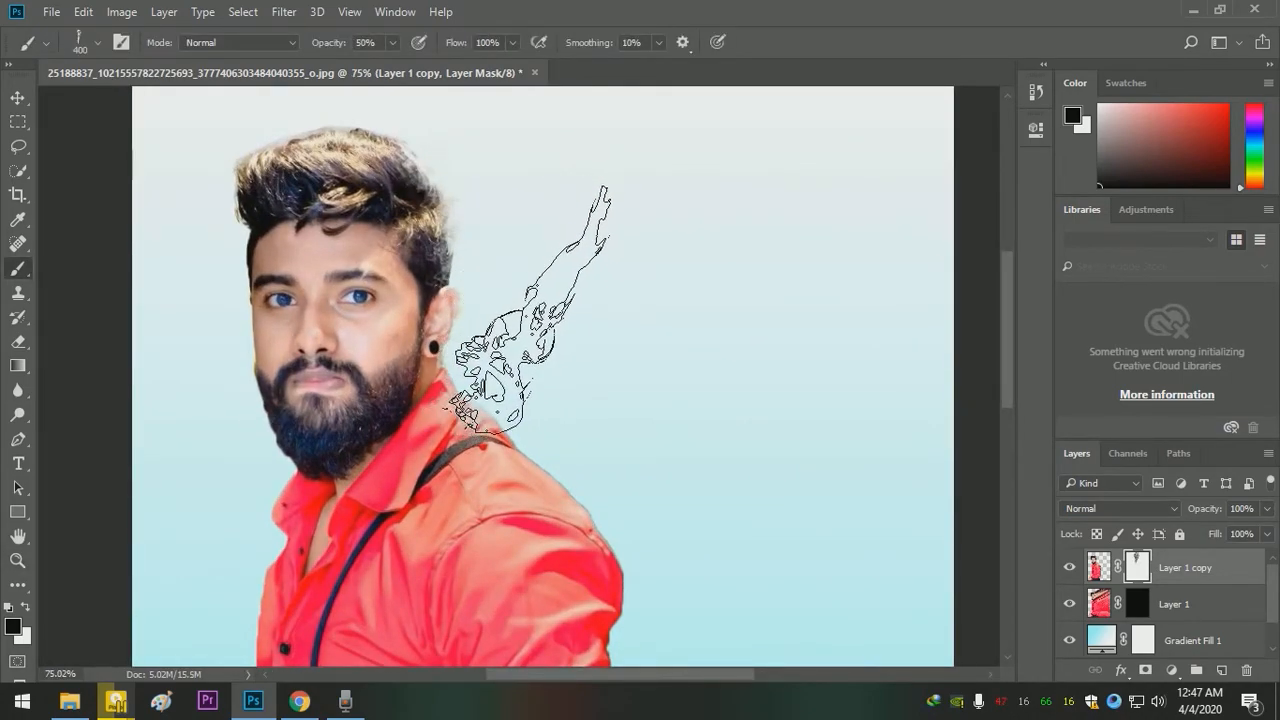
pyautogui.moveTo(542, 320)
pyautogui.mouseDown()
pyautogui.moveTo(503, 264)
pyautogui.moveTo(478, 178)
pyautogui.mouseUp()
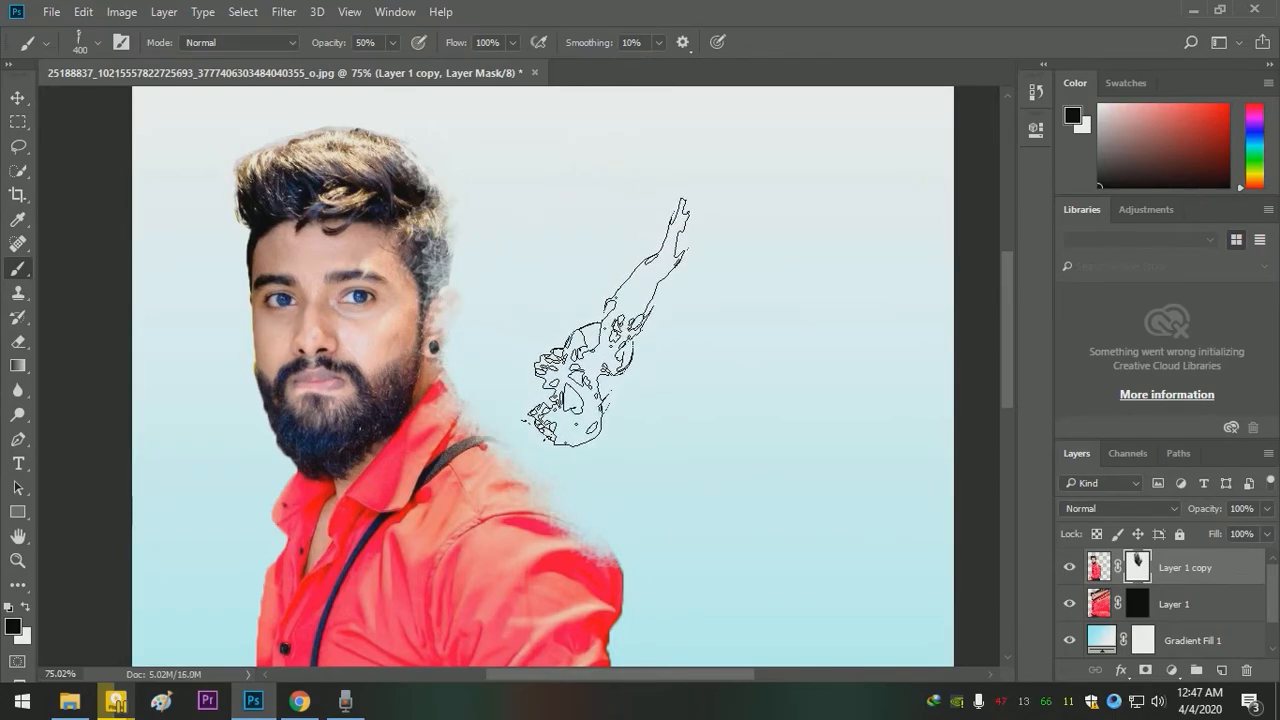
# - Rotate the Smoke 7 tip to horizontal and dab black along the back of the hair on the Layer 1 copy mask
pyautogui.press('z')
pyautogui.moveTo(634, 357)
pyautogui.mouseDown()
pyautogui.moveTo(634, 371)
pyautogui.moveTo(538, 228)
pyautogui.mouseUp()
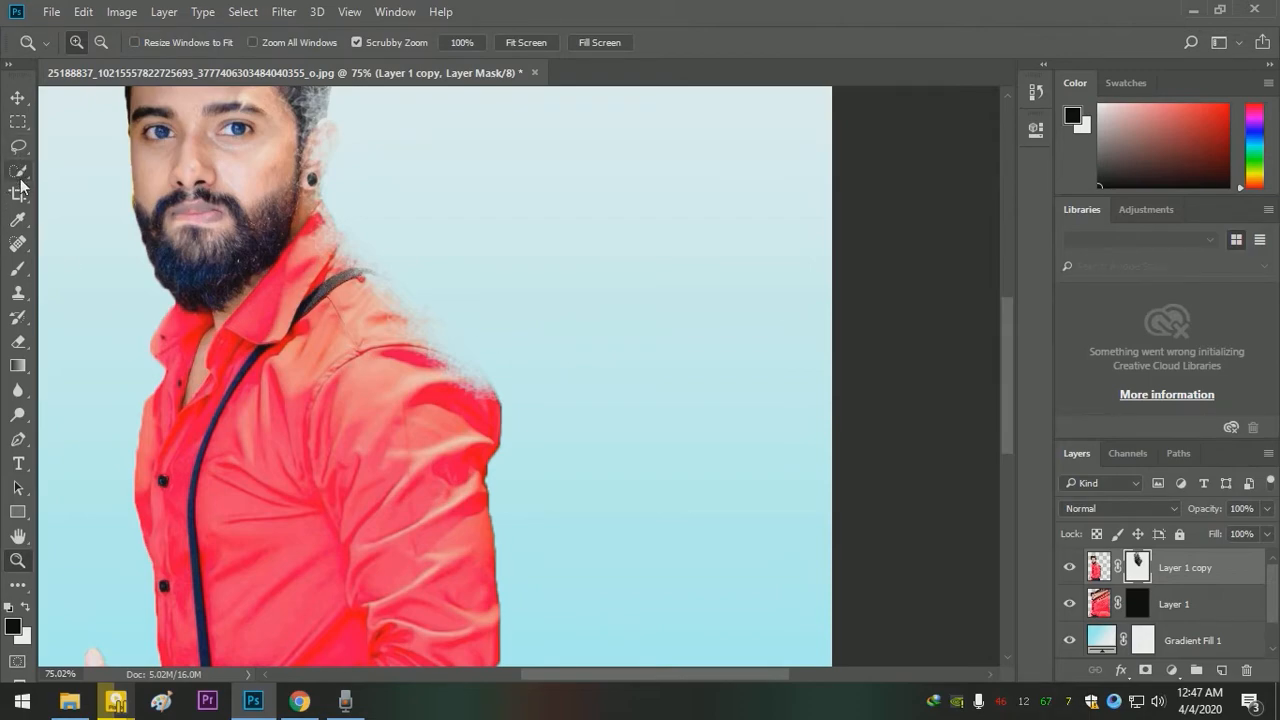
pyautogui.click(18, 268)
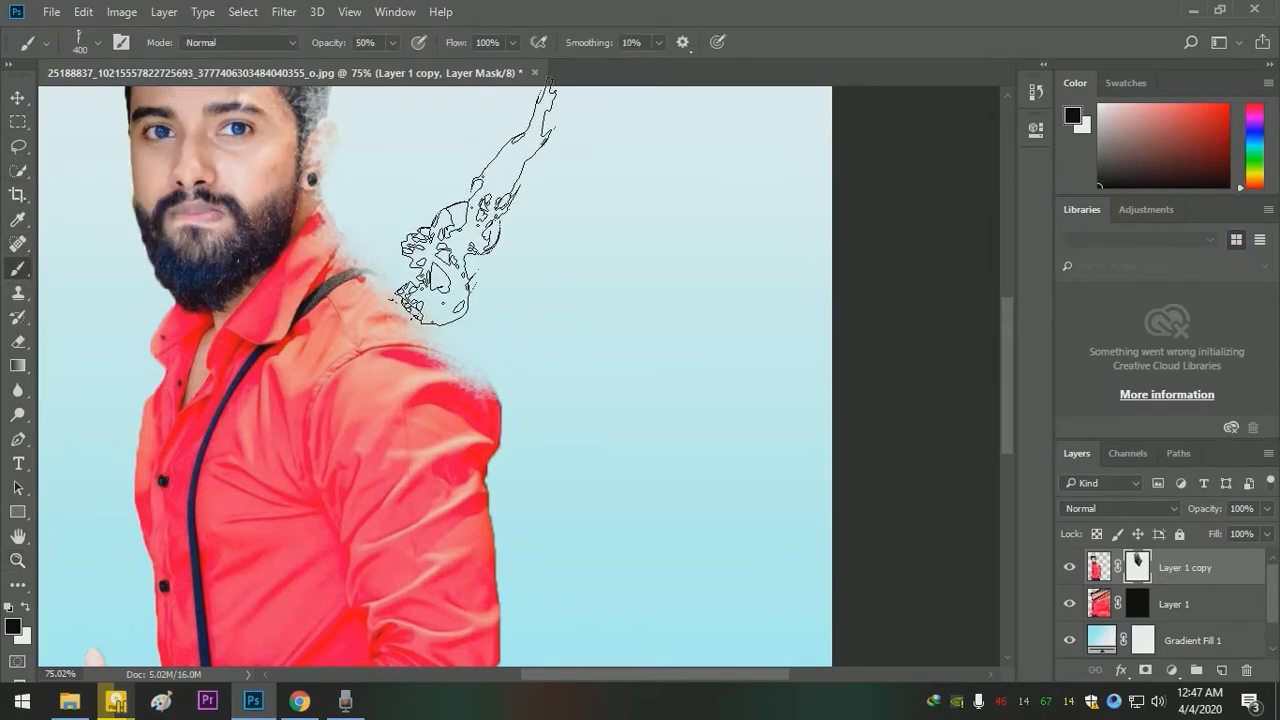
pyautogui.rightClick(530, 250)
pyautogui.moveTo(560, 288)
pyautogui.mouseDown()
pyautogui.moveTo(554, 302)
pyautogui.moveTo(571, 281)
pyautogui.moveTo(603, 289)
pyautogui.moveTo(589, 312)
pyautogui.moveTo(577, 275)
pyautogui.mouseUp()
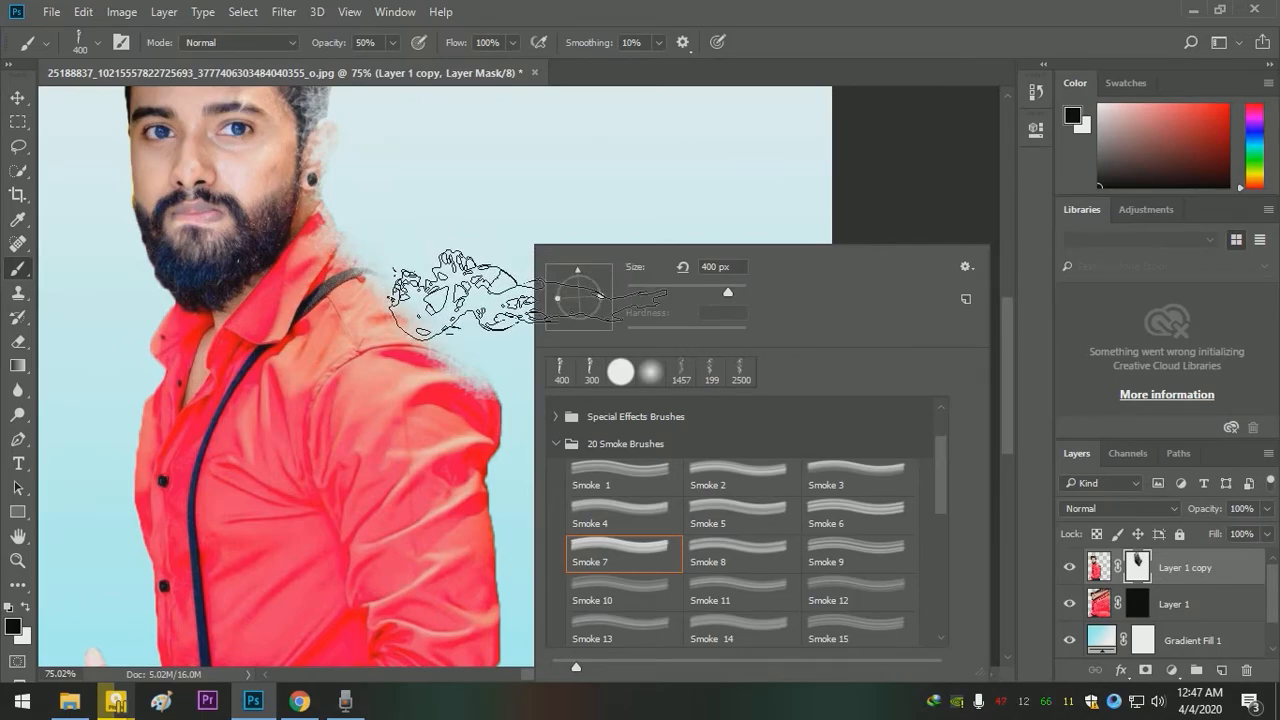
pyautogui.click(484, 208)
pyautogui.moveTo(455, 164); pyautogui.dragTo(492, 326)
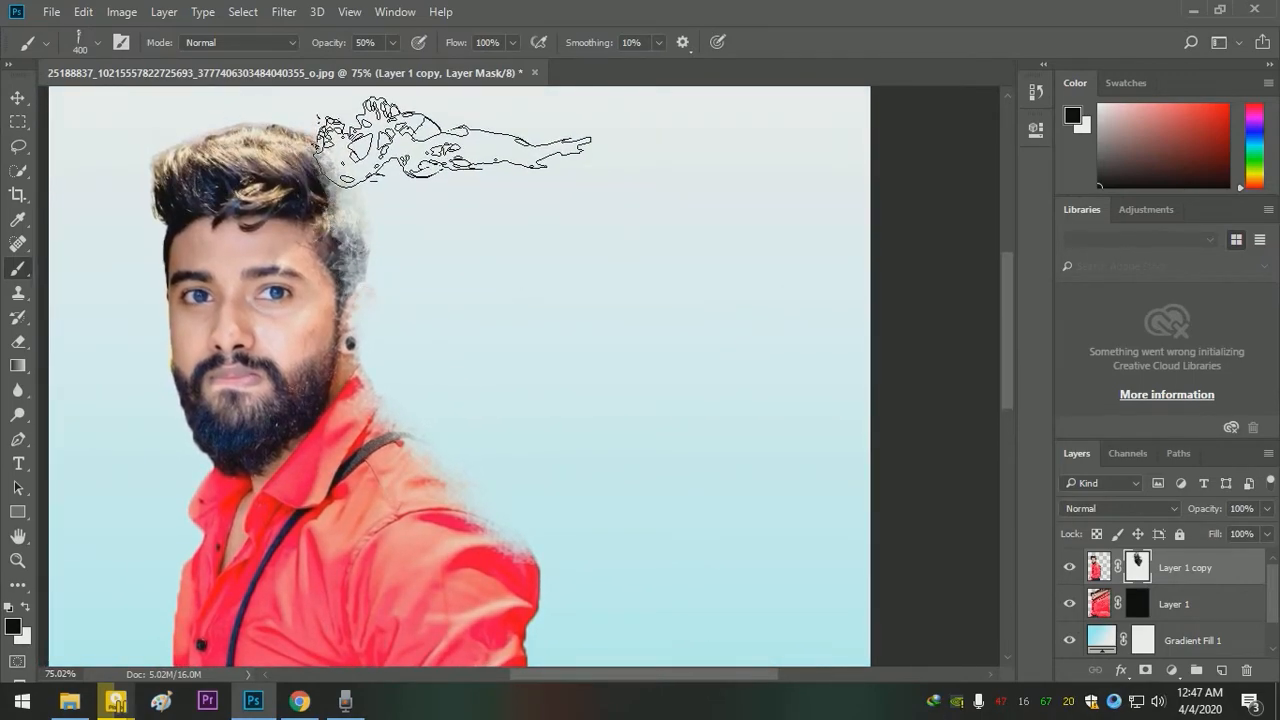
pyautogui.moveTo(482, 192)
pyautogui.mouseDown()
pyautogui.moveTo(543, 294)
pyautogui.moveTo(563, 298)
pyautogui.mouseUp()
# - Rotate the Smoke 7 tip upright and erode the upper back edge of the hair on the Layer 1 copy mask
pyautogui.rightClick(518, 219)
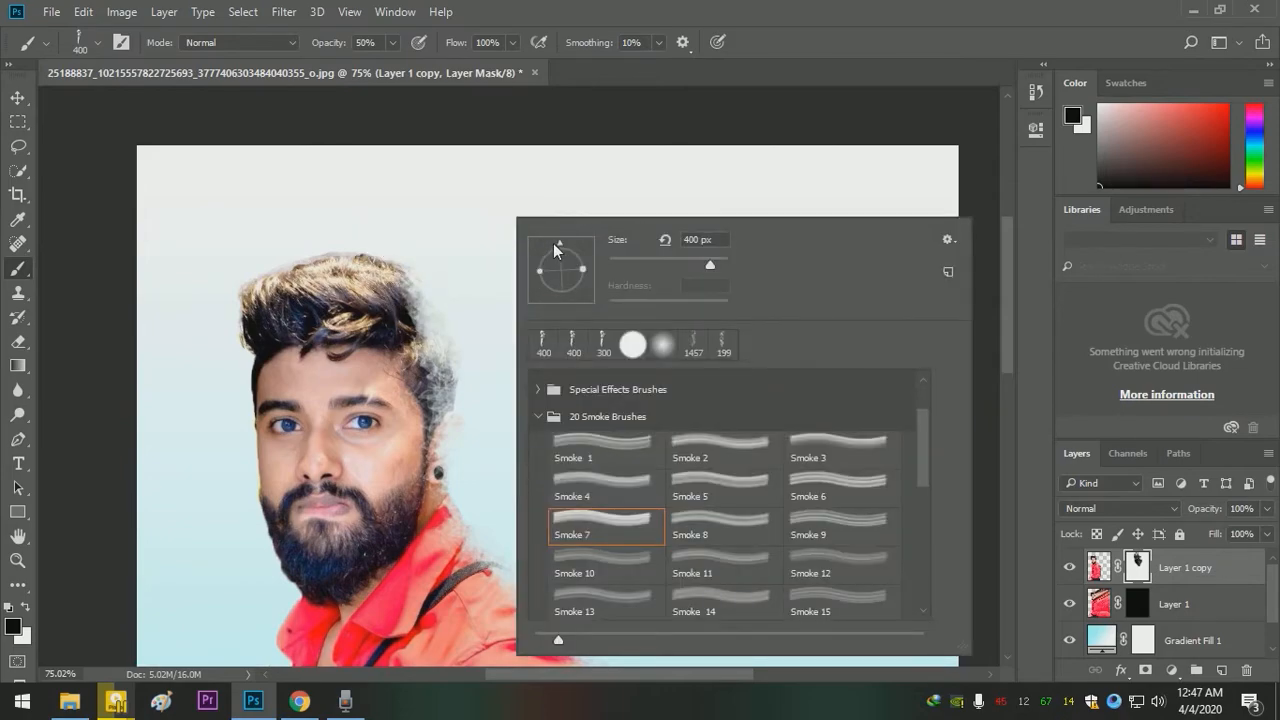
pyautogui.moveTo(547, 250); pyautogui.dragTo(530, 268)
pyautogui.click(403, 158)
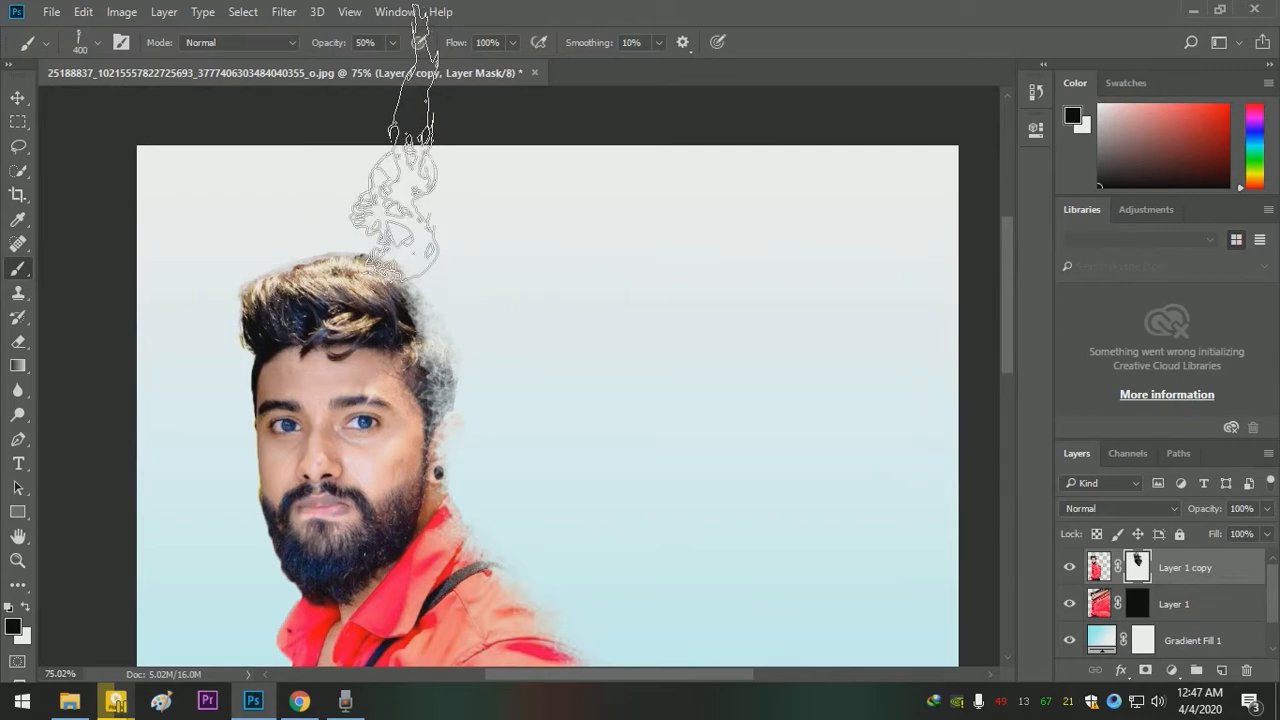
pyautogui.moveTo(470, 210); pyautogui.dragTo(443, 163)
# - Rotate the Smoke 7 tip back to horizontal and erode the shoulder, sleeve and waist edges down to the trousers
pyautogui.moveTo(497, 309); pyautogui.dragTo(547, 232)
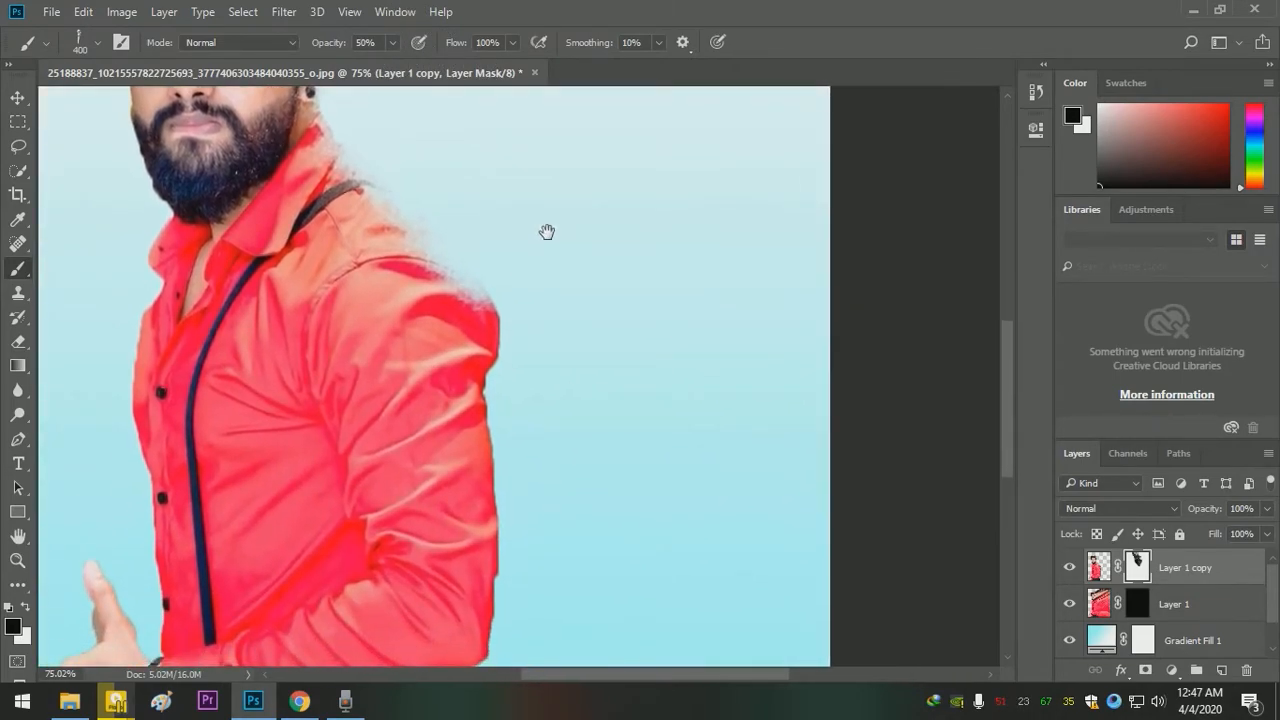
pyautogui.rightClick(595, 277)
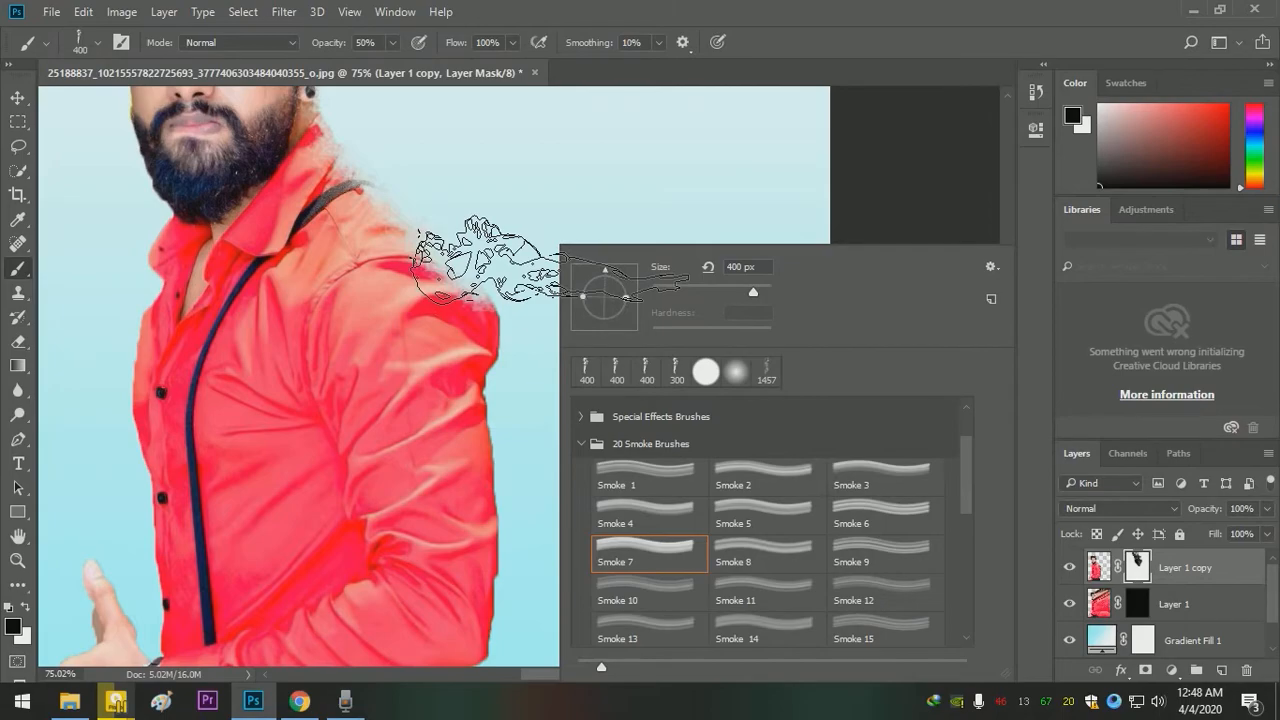
pyautogui.click(555, 262)
pyautogui.click(605, 312)
pyautogui.click(620, 346)
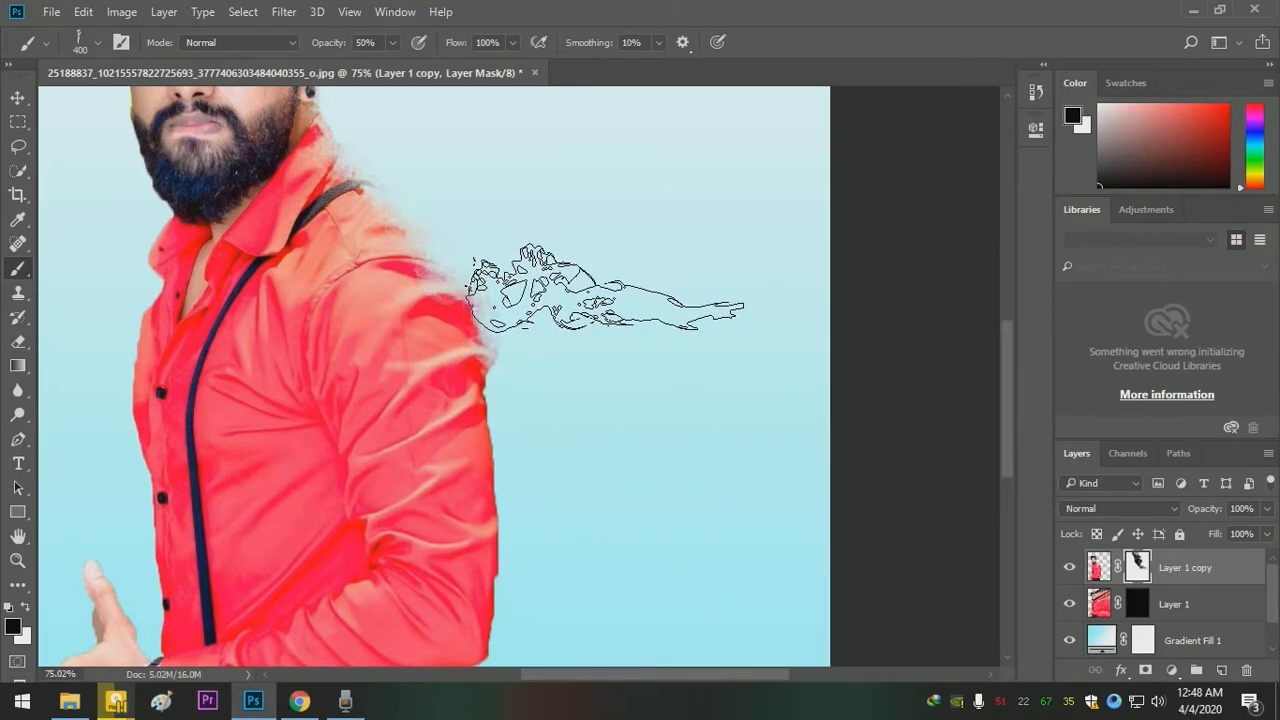
pyautogui.moveTo(645, 450)
pyautogui.mouseDown()
pyautogui.moveTo(612, 294)
pyautogui.moveTo(601, 388)
pyautogui.moveTo(573, 232)
pyautogui.moveTo(590, 453)
pyautogui.moveTo(587, 467)
pyautogui.moveTo(586, 406)
pyautogui.moveTo(580, 501)
pyautogui.moveTo(560, 535)
pyautogui.moveTo(533, 541)
pyautogui.moveTo(535, 525)
pyautogui.moveTo(561, 501)
pyautogui.moveTo(552, 564)
pyautogui.moveTo(532, 584)
pyautogui.moveTo(550, 622)
pyautogui.moveTo(528, 606)
pyautogui.moveTo(522, 554)
pyautogui.moveTo(532, 535)
pyautogui.moveTo(550, 625)
pyautogui.mouseUp()
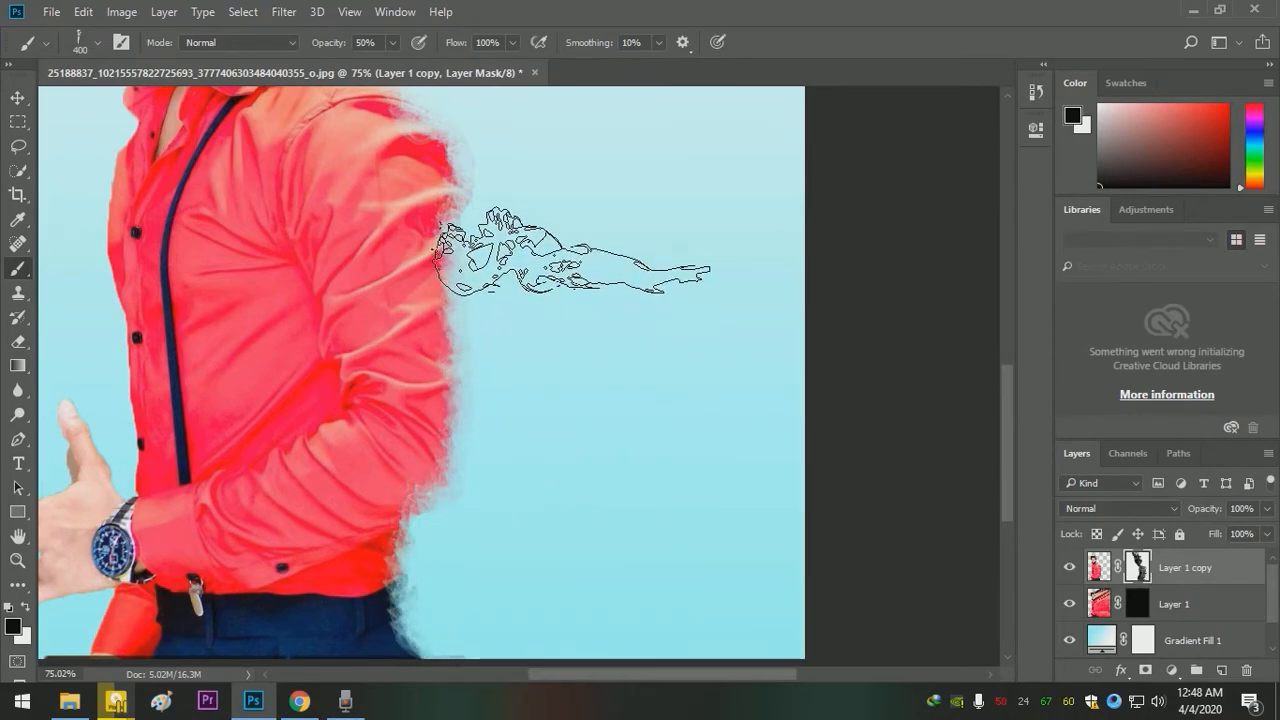
pyautogui.moveTo(598, 250)
pyautogui.mouseDown()
pyautogui.moveTo(657, 357)
pyautogui.moveTo(675, 428)
pyautogui.mouseUp()
pyautogui.moveTo(629, 327); pyautogui.dragTo(697, 479)
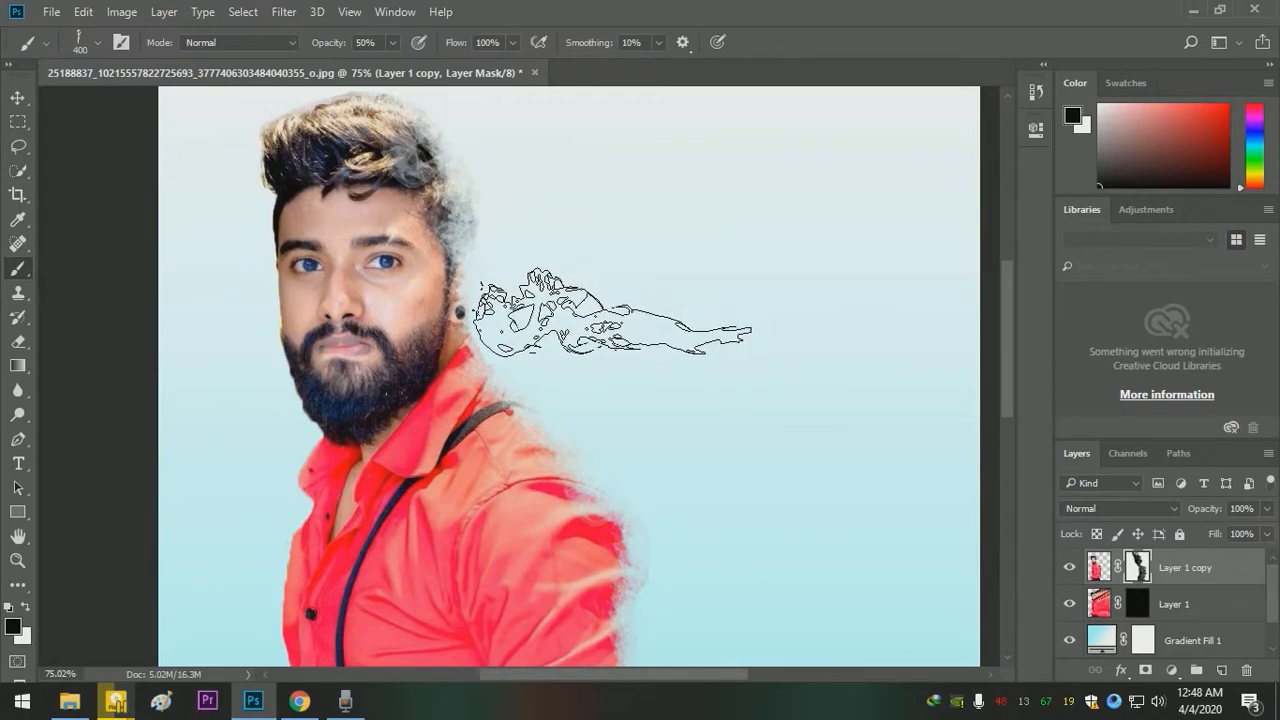
pyautogui.moveTo(729, 429)
pyautogui.mouseDown()
pyautogui.moveTo(663, 330)
pyautogui.moveTo(668, 378)
pyautogui.moveTo(535, 285)
pyautogui.moveTo(597, 297)
pyautogui.moveTo(579, 293)
pyautogui.mouseUp()
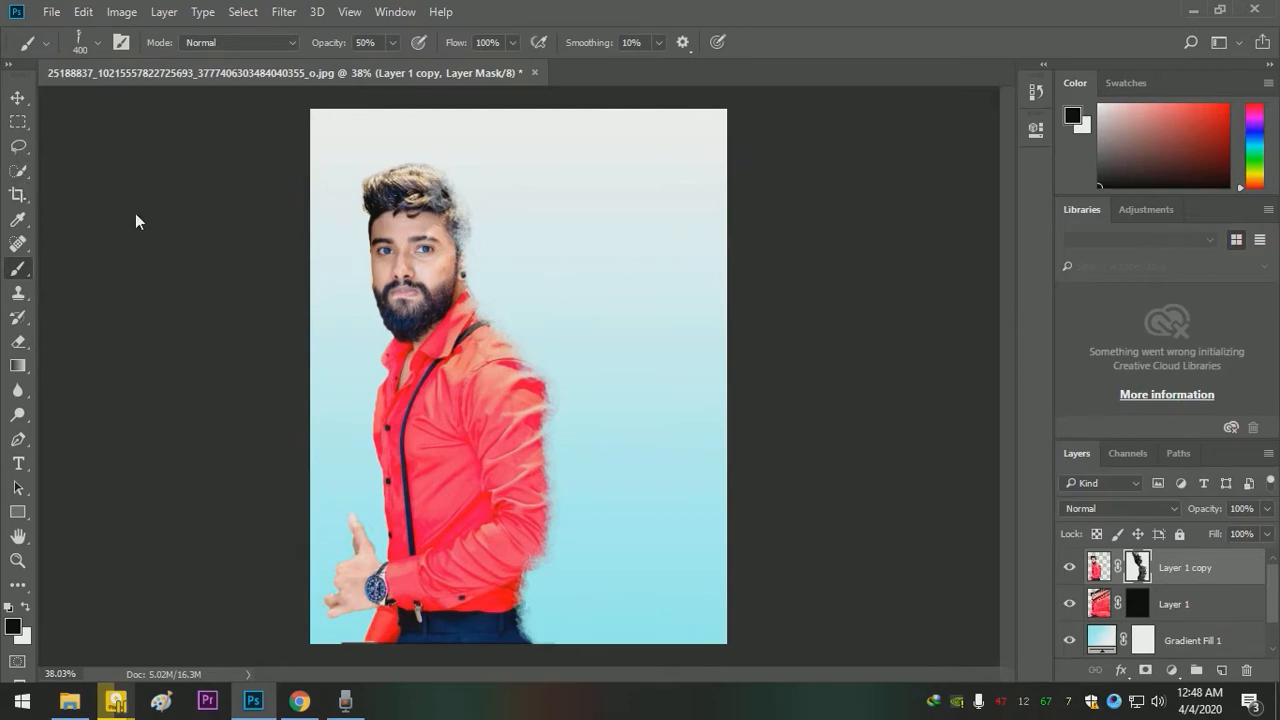
# - Target the Layer 1 mask with a white foreground and compare smoke presets, picking the Smoke 3 brush
pyautogui.click(1139, 605)
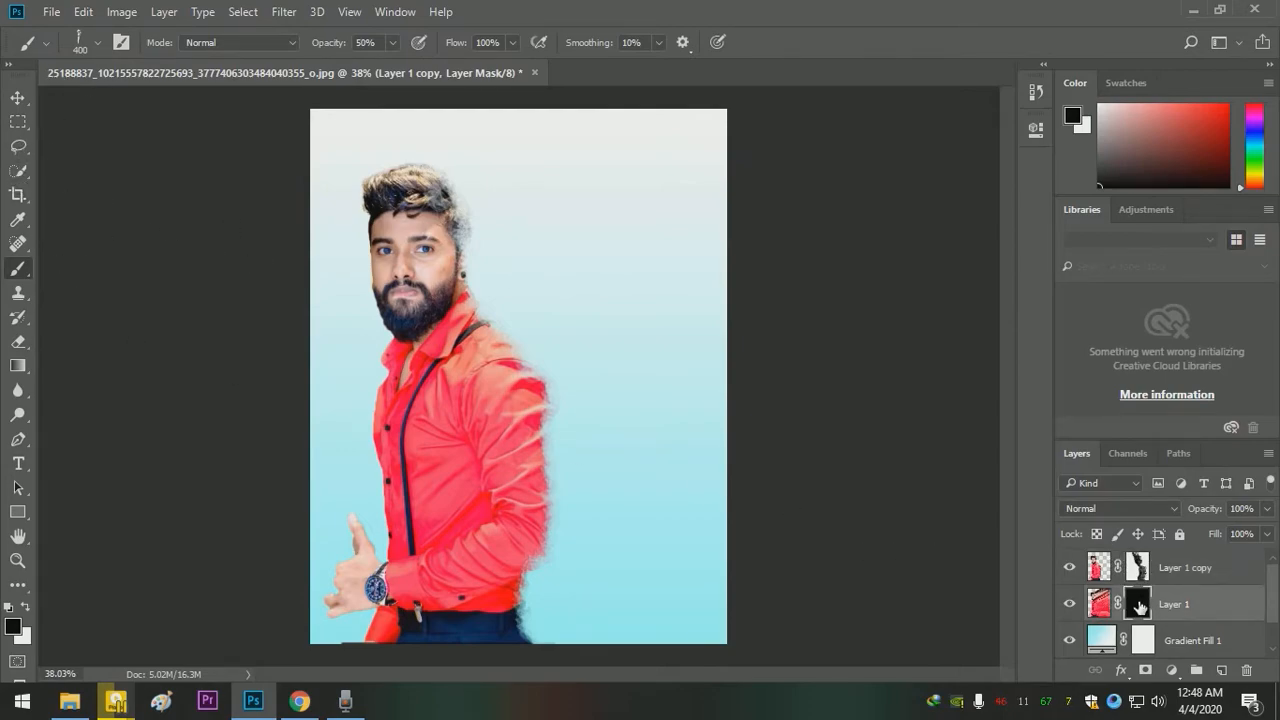
pyautogui.click(24, 610)
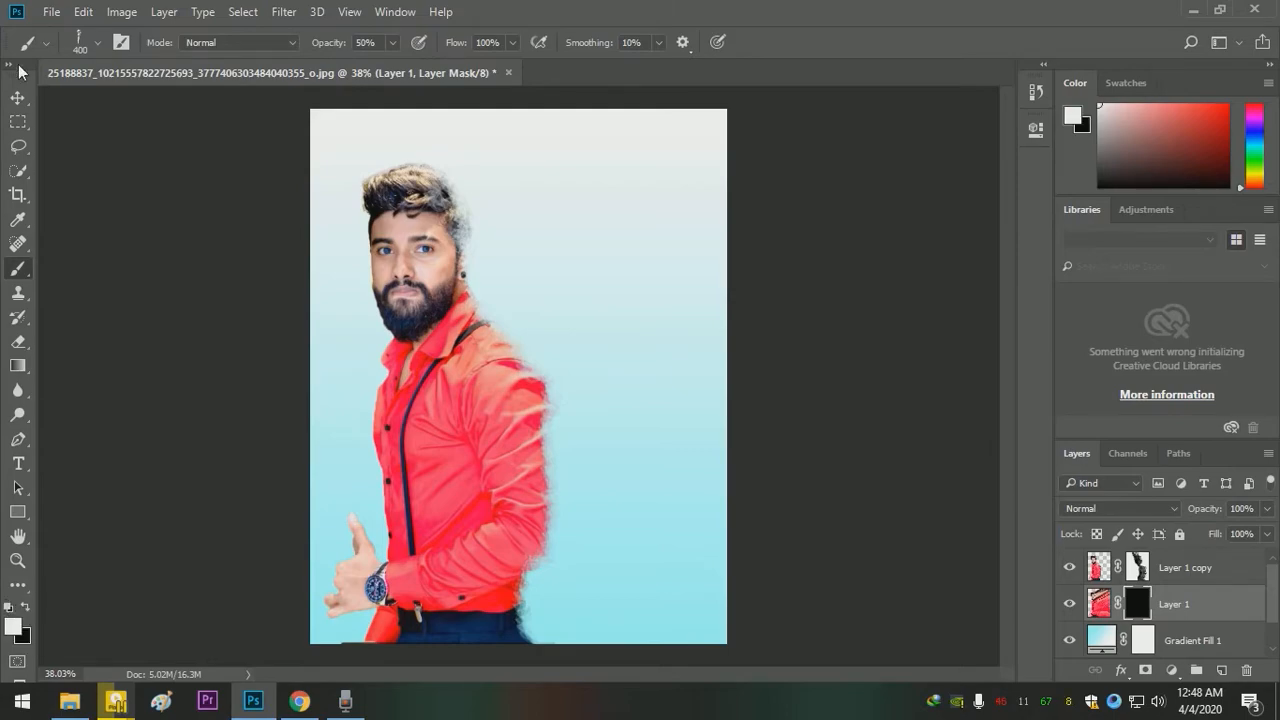
pyautogui.click(97, 44)
pyautogui.click(204, 292)
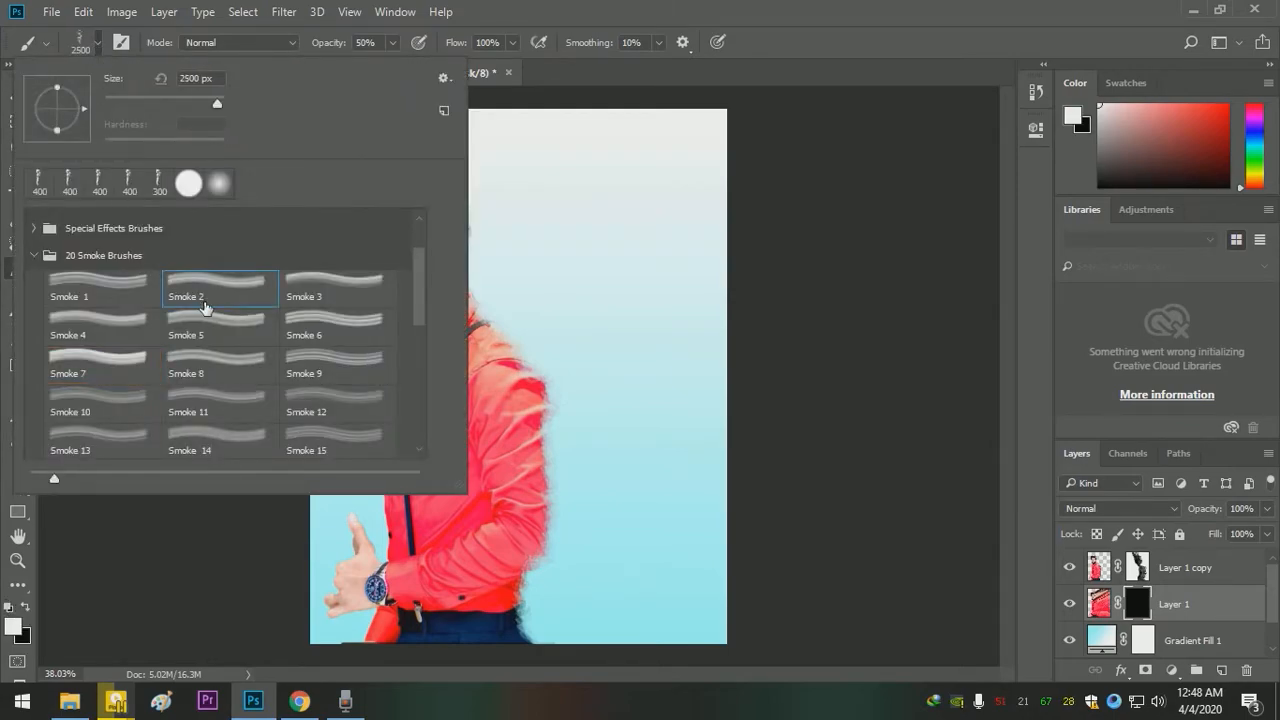
pyautogui.click(325, 283)
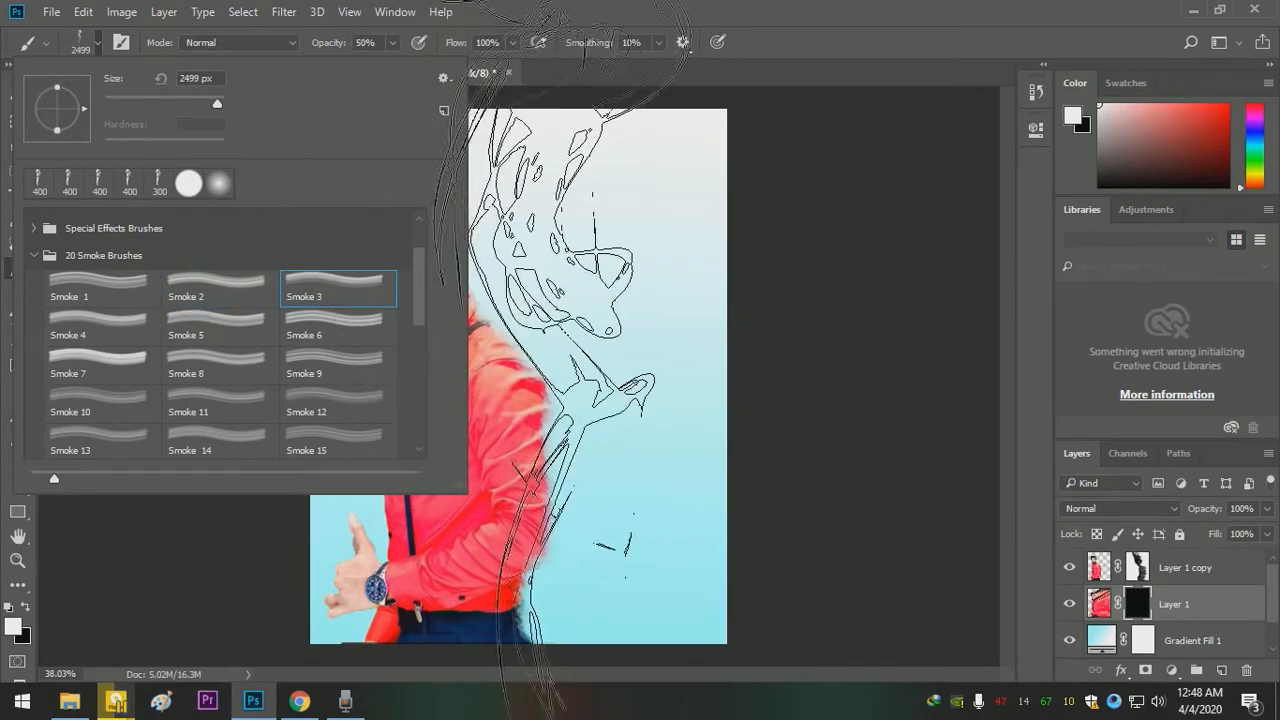
pyautogui.click(339, 316)
pyautogui.click(338, 284)
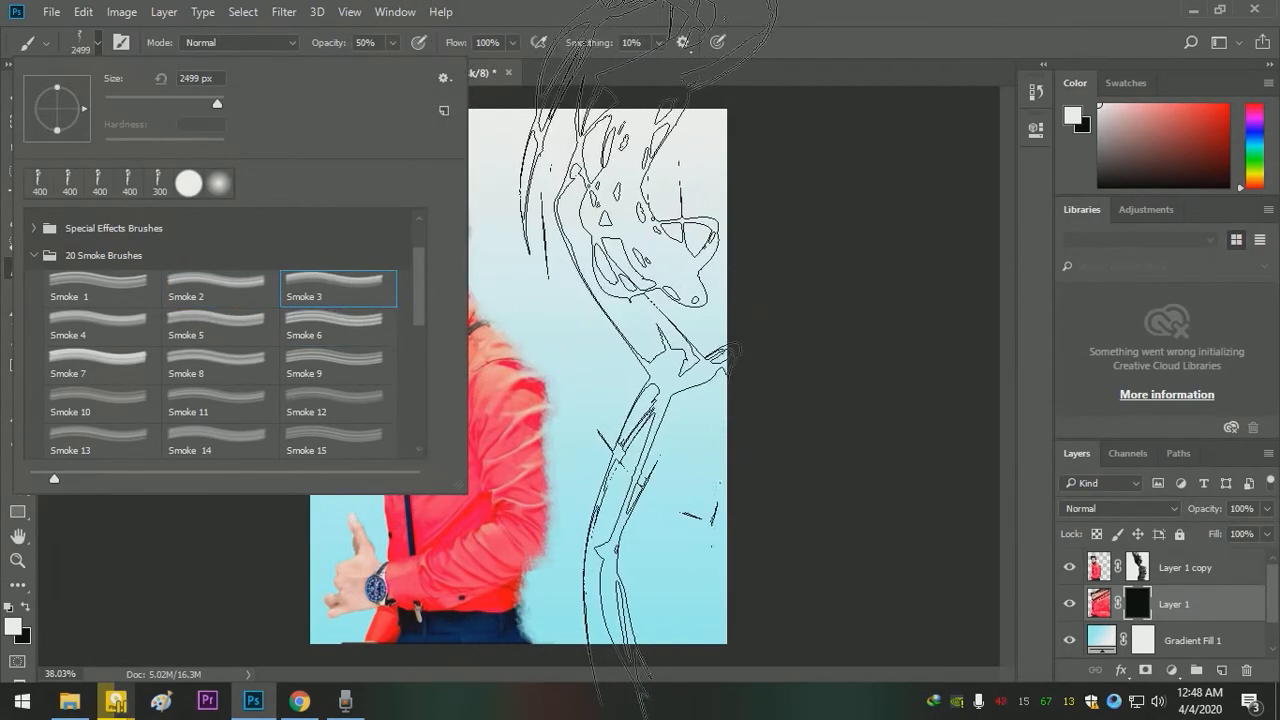
# - Try the Smoke 3 brush at 3228 px and compare it with the Smoke 6 brush
pyautogui.moveTo(217, 103); pyautogui.dragTo(219, 104)
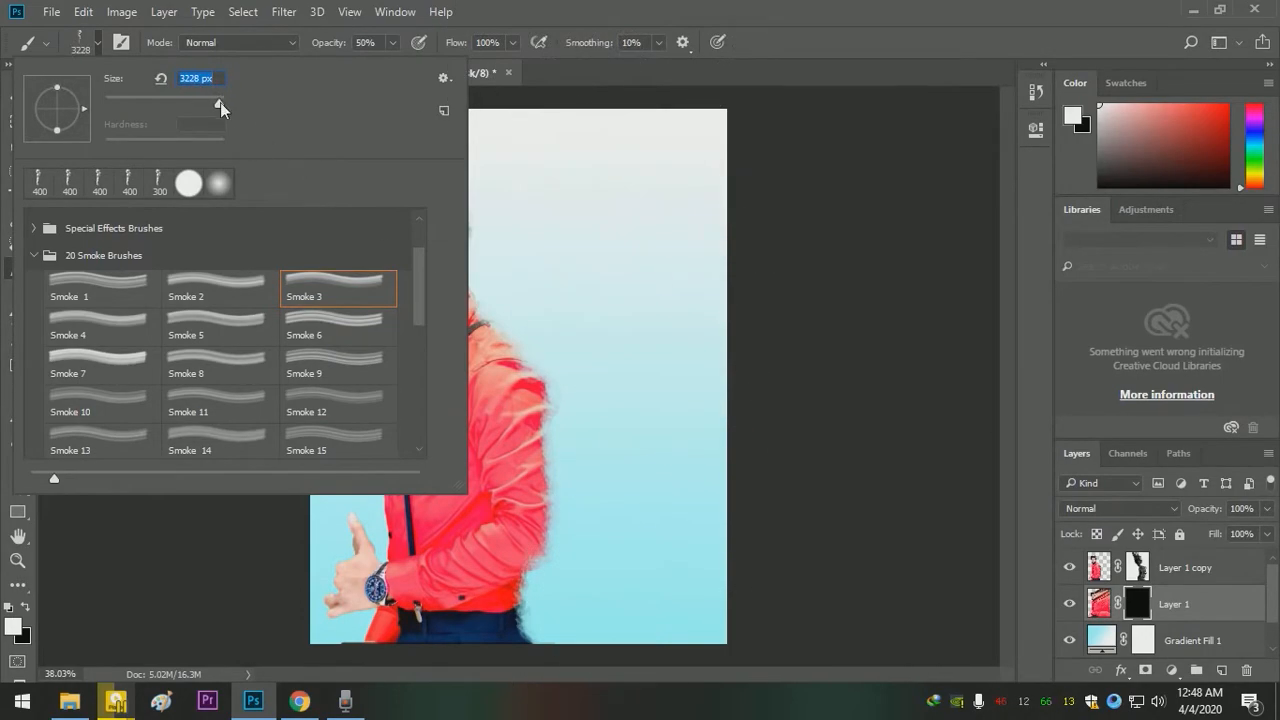
pyautogui.moveTo(215, 104); pyautogui.dragTo(211, 103)
pyautogui.click(370, 334)
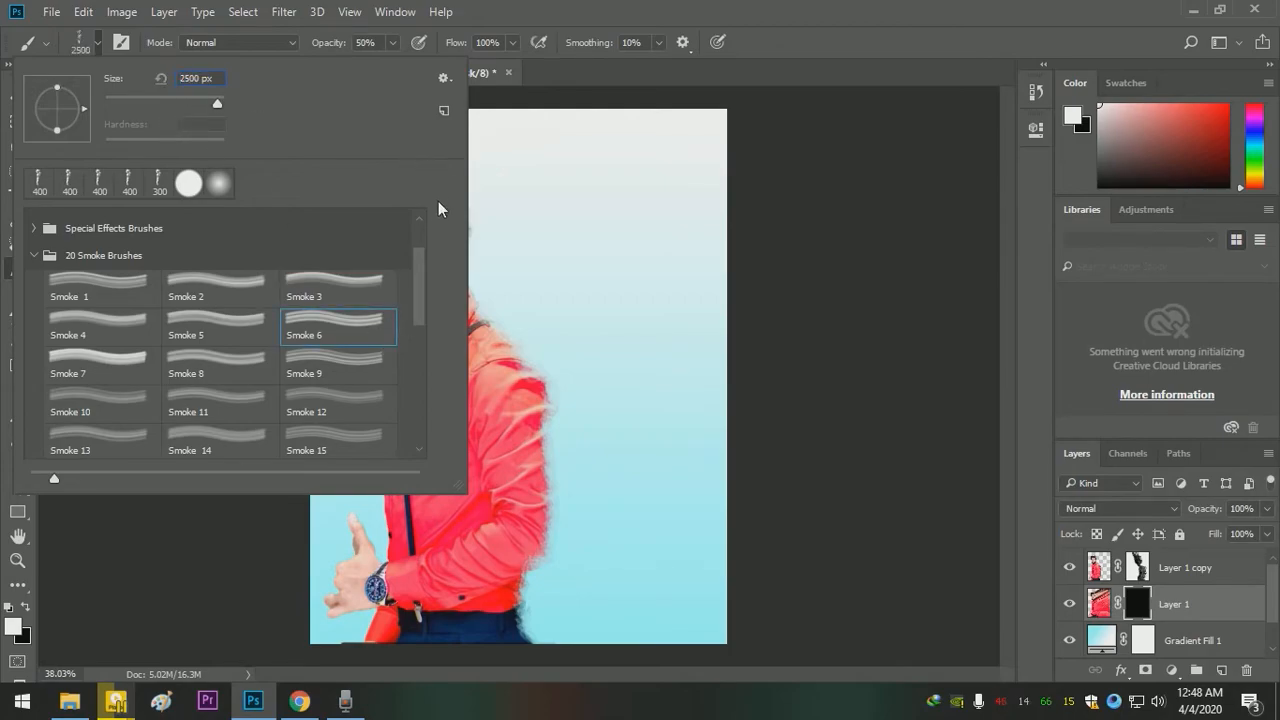
pyautogui.click(341, 299)
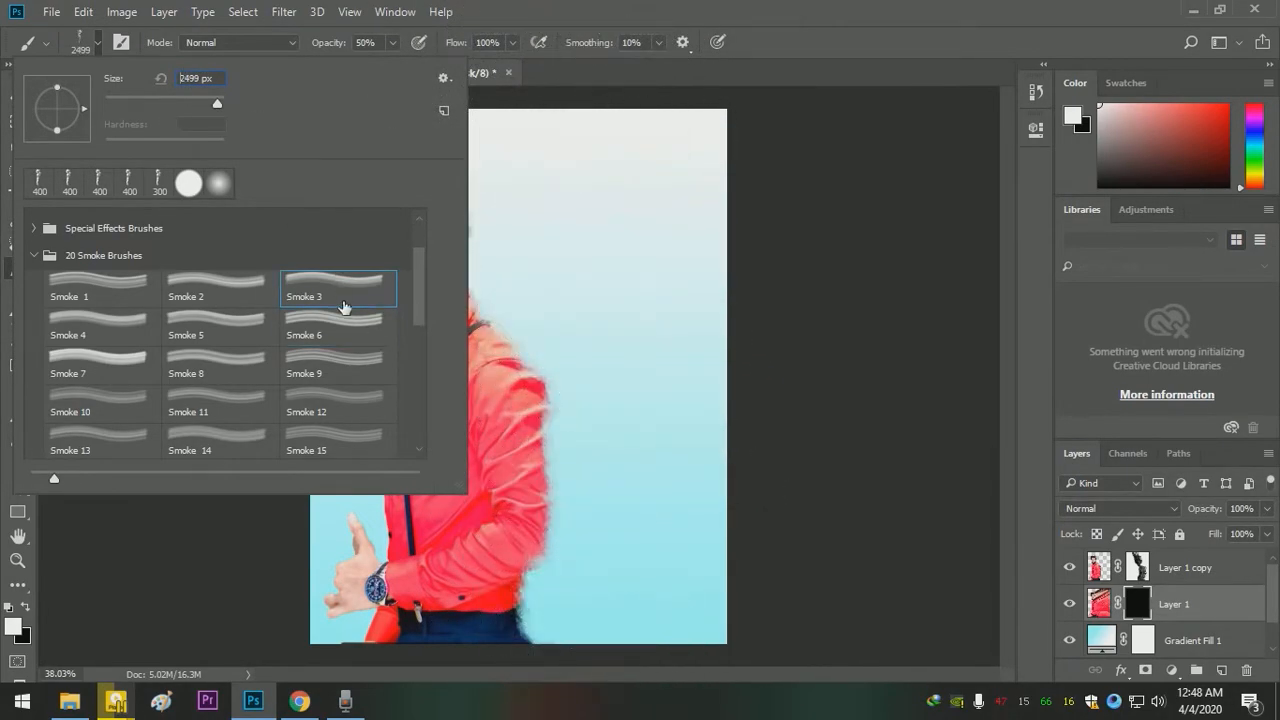
pyautogui.click(345, 362)
# - Choose the Smoke 3 brush at 448 px, rotate its tip and stamp a smoke wisp behind the shoulder on the Layer 1 mask
pyautogui.click(302, 292)
pyautogui.moveTo(215, 104); pyautogui.dragTo(209, 102)
pyautogui.moveTo(82, 117)
pyautogui.mouseDown()
pyautogui.moveTo(53, 136)
pyautogui.moveTo(42, 95)
pyautogui.moveTo(40, 110)
pyautogui.moveTo(31, 95)
pyautogui.moveTo(33, 118)
pyautogui.moveTo(30, 108)
pyautogui.moveTo(56, 96)
pyautogui.mouseUp()
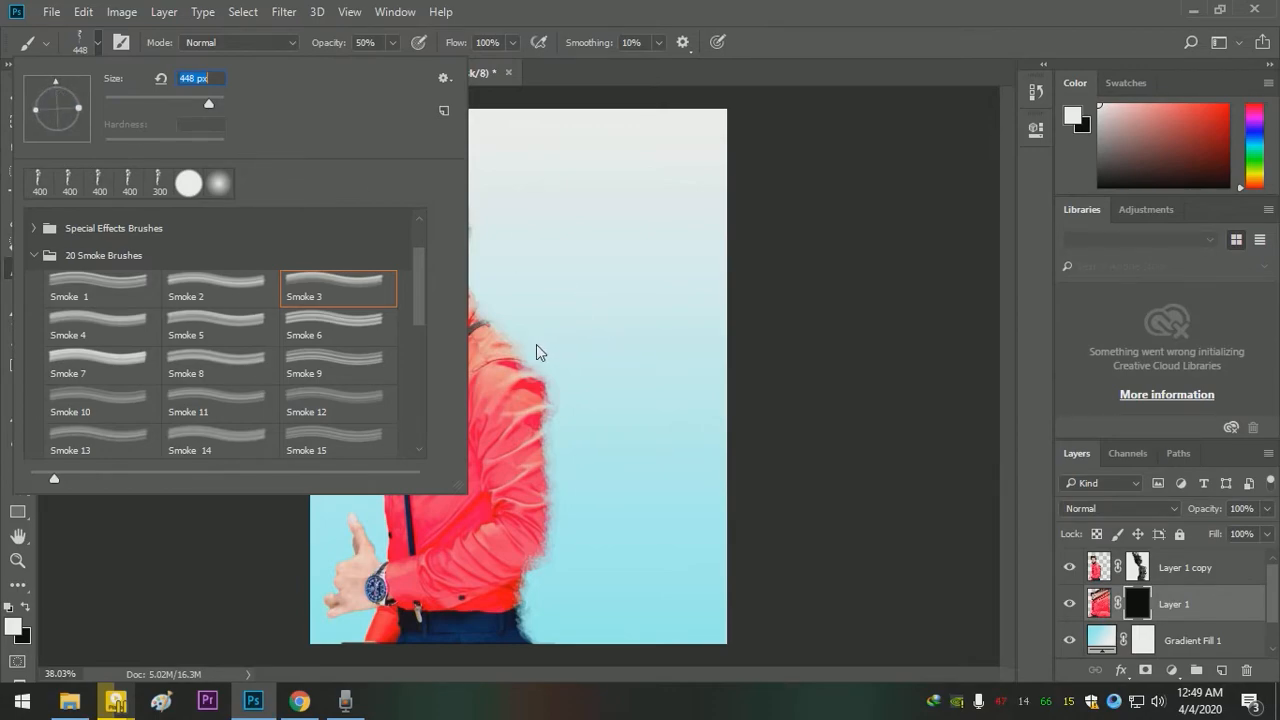
pyautogui.moveTo(71, 104)
pyautogui.mouseDown()
pyautogui.moveTo(66, 88)
pyautogui.moveTo(56, 84)
pyautogui.moveTo(73, 100)
pyautogui.moveTo(36, 88)
pyautogui.mouseUp()
pyautogui.click(521, 288)
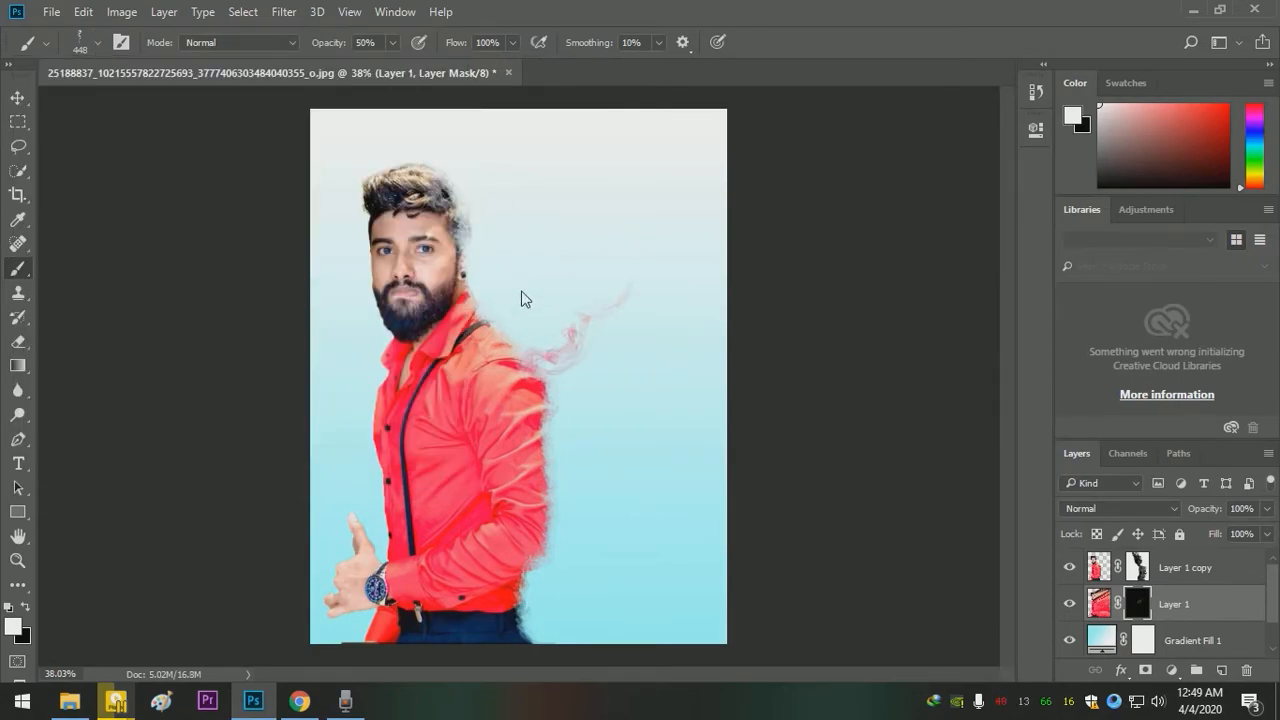
# - Stamp another white smoke wisp beside the man's hip on the Layer 1 mask using the same 448 px brush
pyautogui.press('z')
pyautogui.moveTo(600, 317)
pyautogui.mouseDown()
pyautogui.moveTo(697, 368)
pyautogui.moveTo(611, 303)
pyautogui.mouseUp()
pyautogui.press('b')
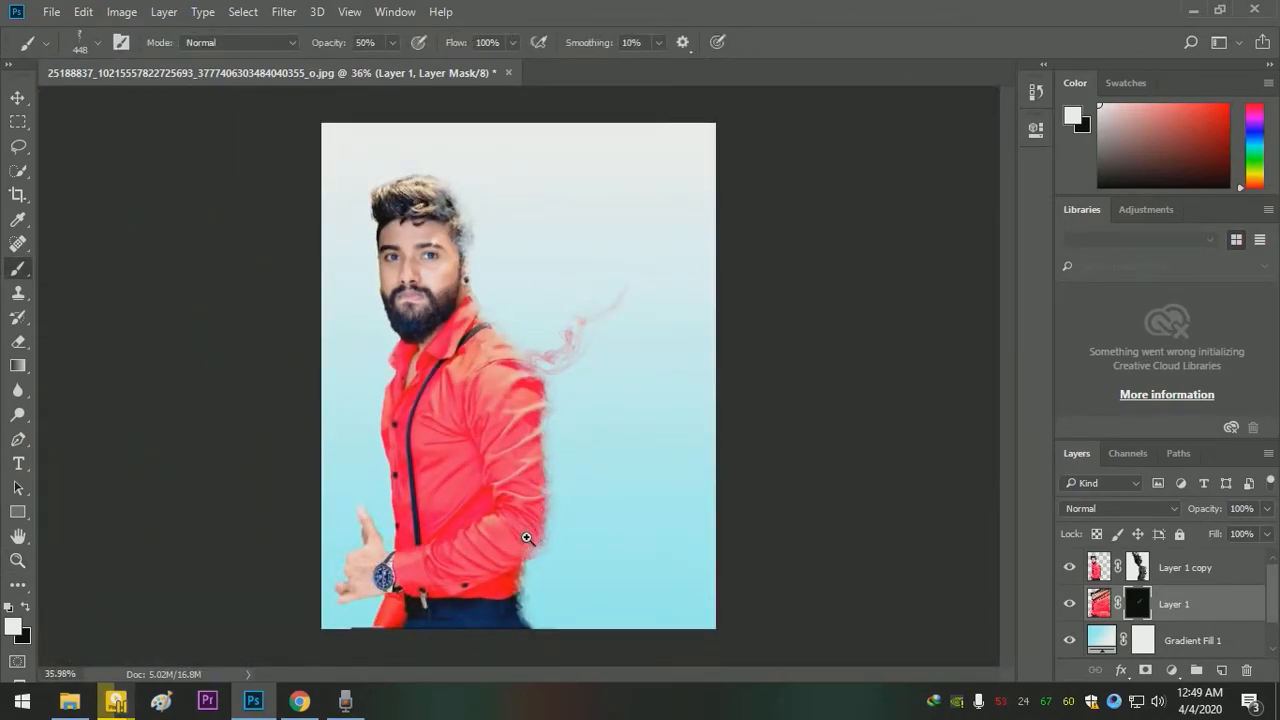
pyautogui.click(572, 580)
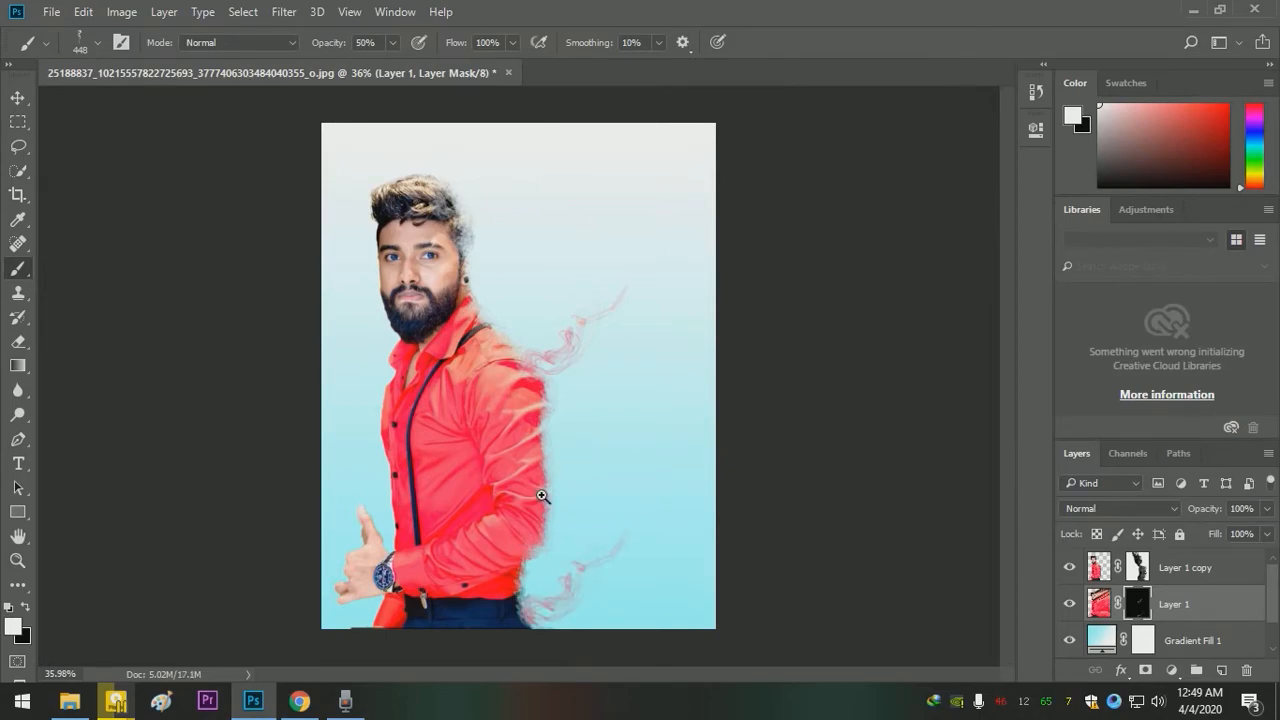
# - Stamp Smoke 2 wisps at 1000 px with a rotated tip beside the sleeve and in the image's lower-right corner
pyautogui.click(97, 42)
pyautogui.click(189, 284)
pyautogui.moveTo(72, 98); pyautogui.dragTo(40, 91)
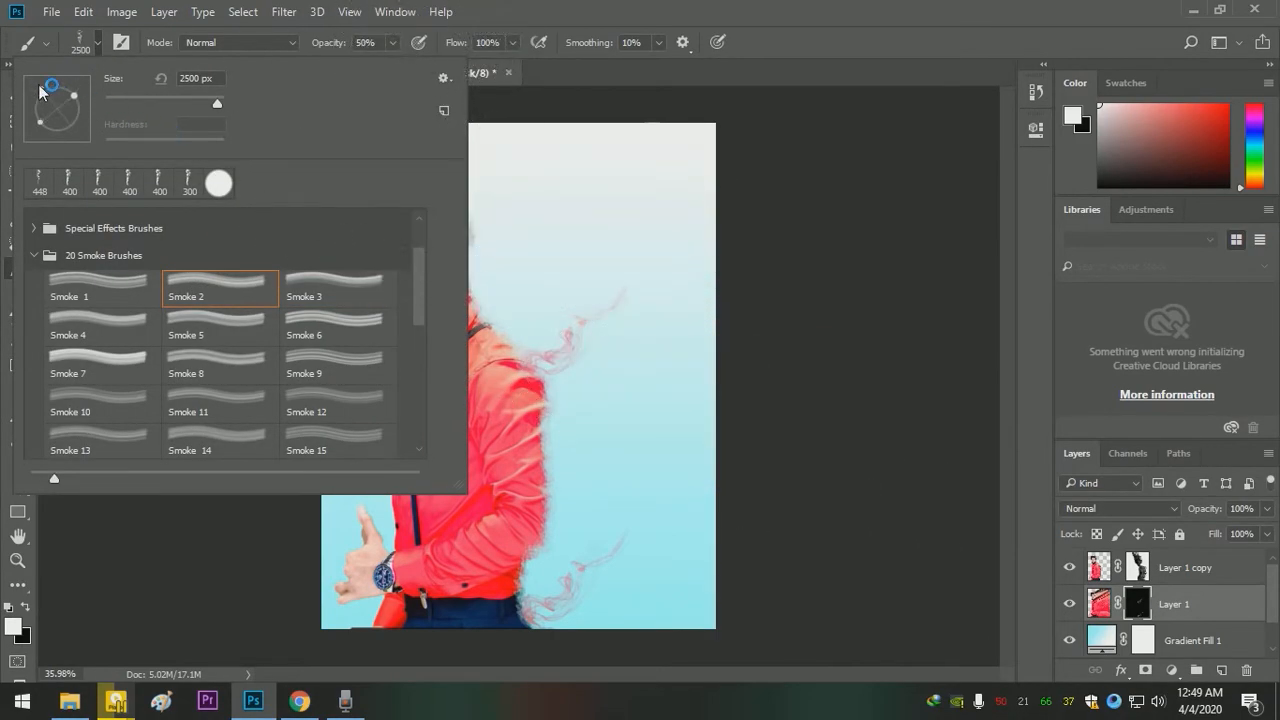
pyautogui.moveTo(207, 96); pyautogui.dragTo(205, 95)
pyautogui.write('1000')
pyautogui.press('Return')
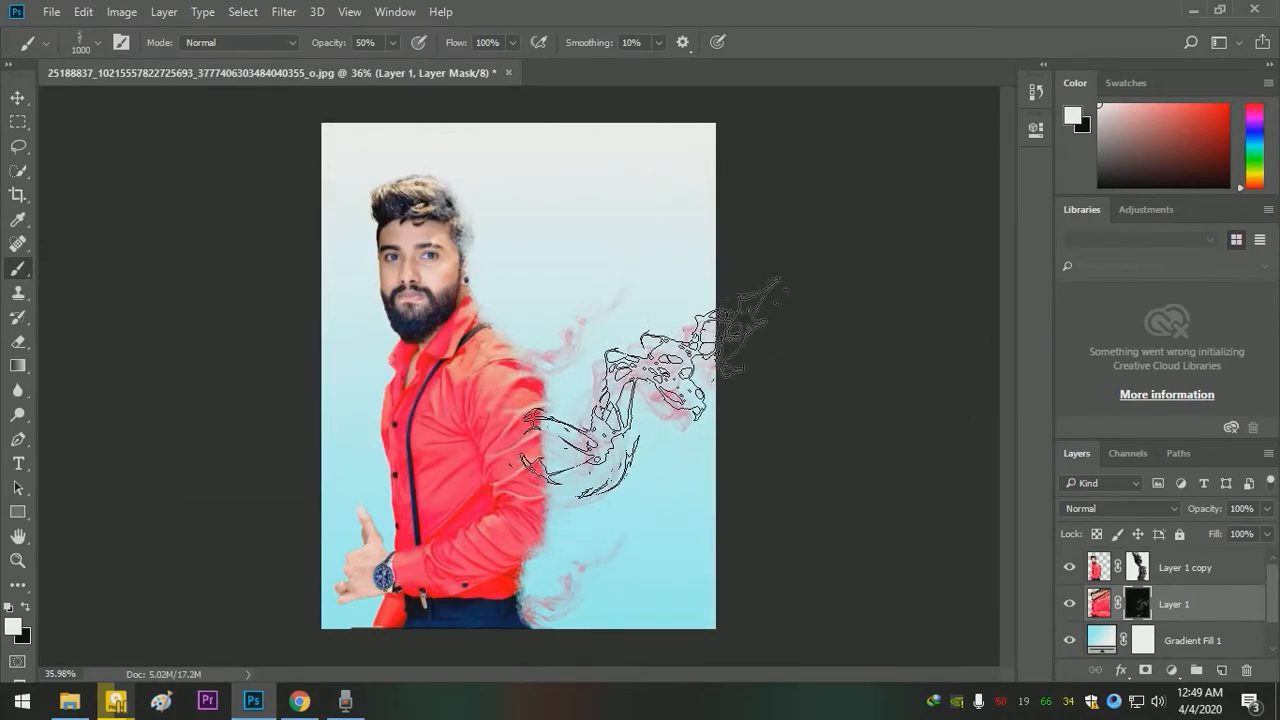
pyautogui.click(690, 292)
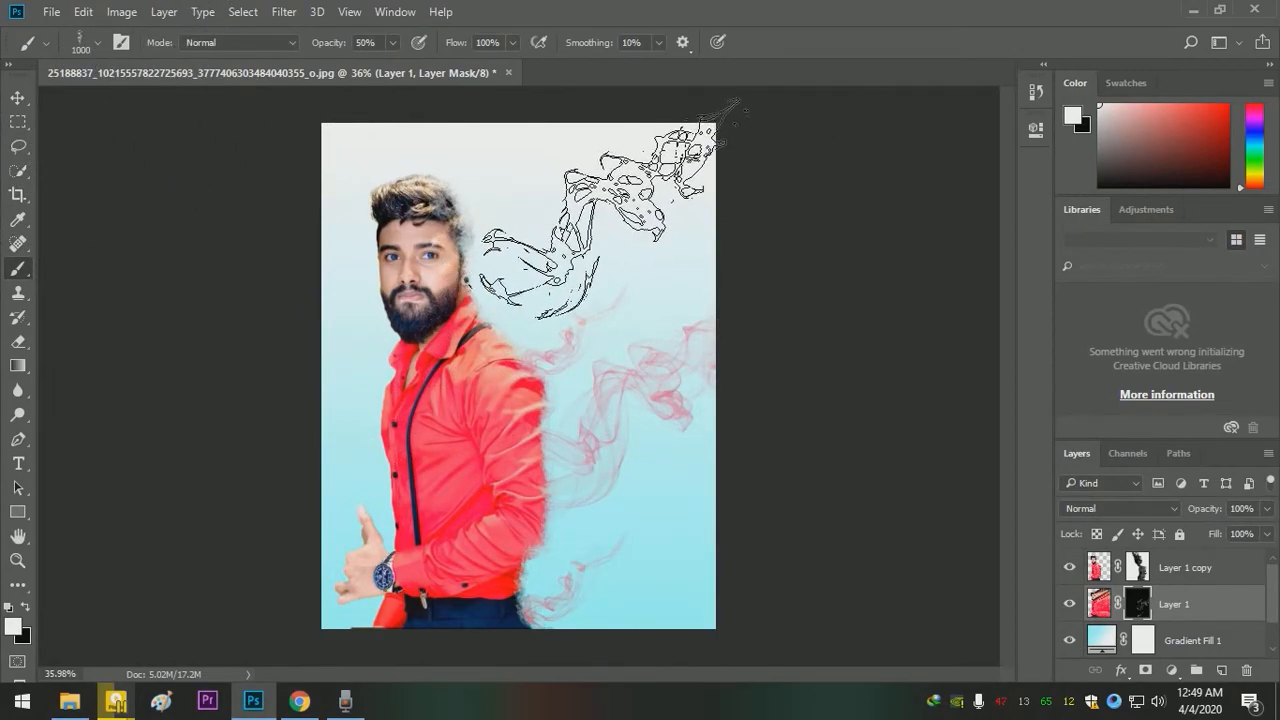
pyautogui.click(766, 540)
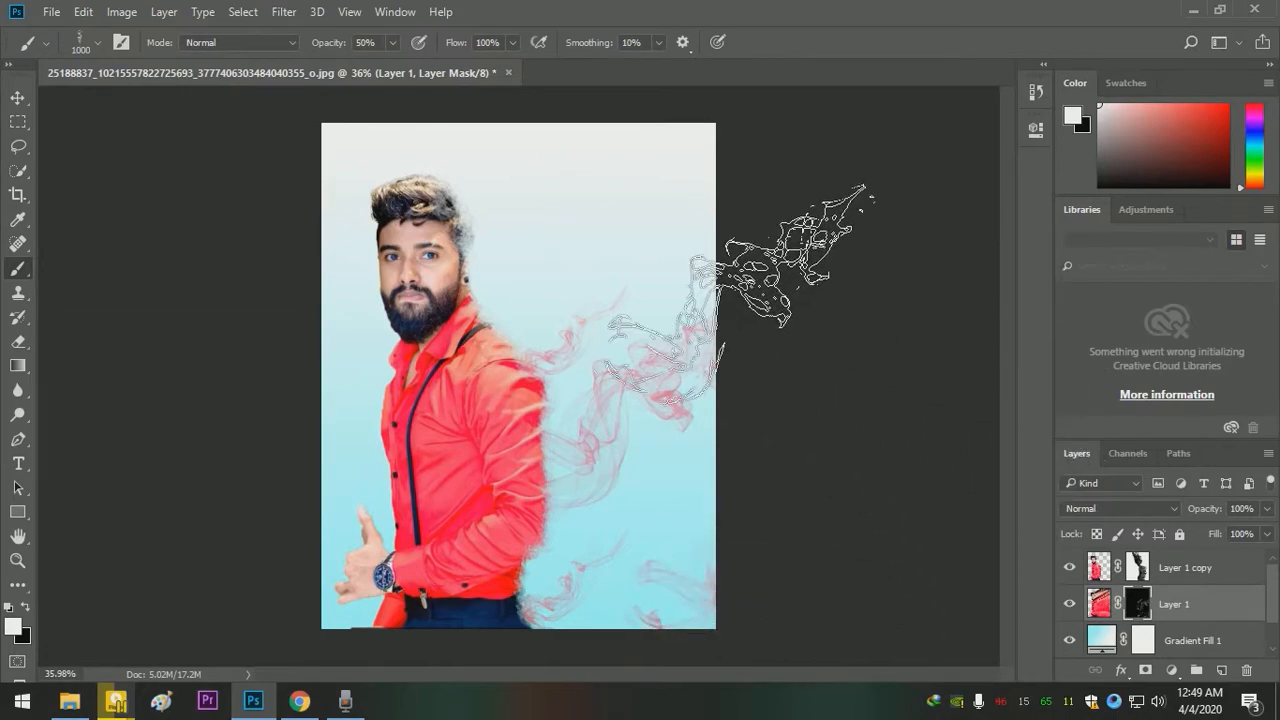
# - Choose the Smoke 1 brush at 291 px, rotate its tip and stamp small wisps beside the elbow on the Layer 1 mask
pyautogui.click(88, 44)
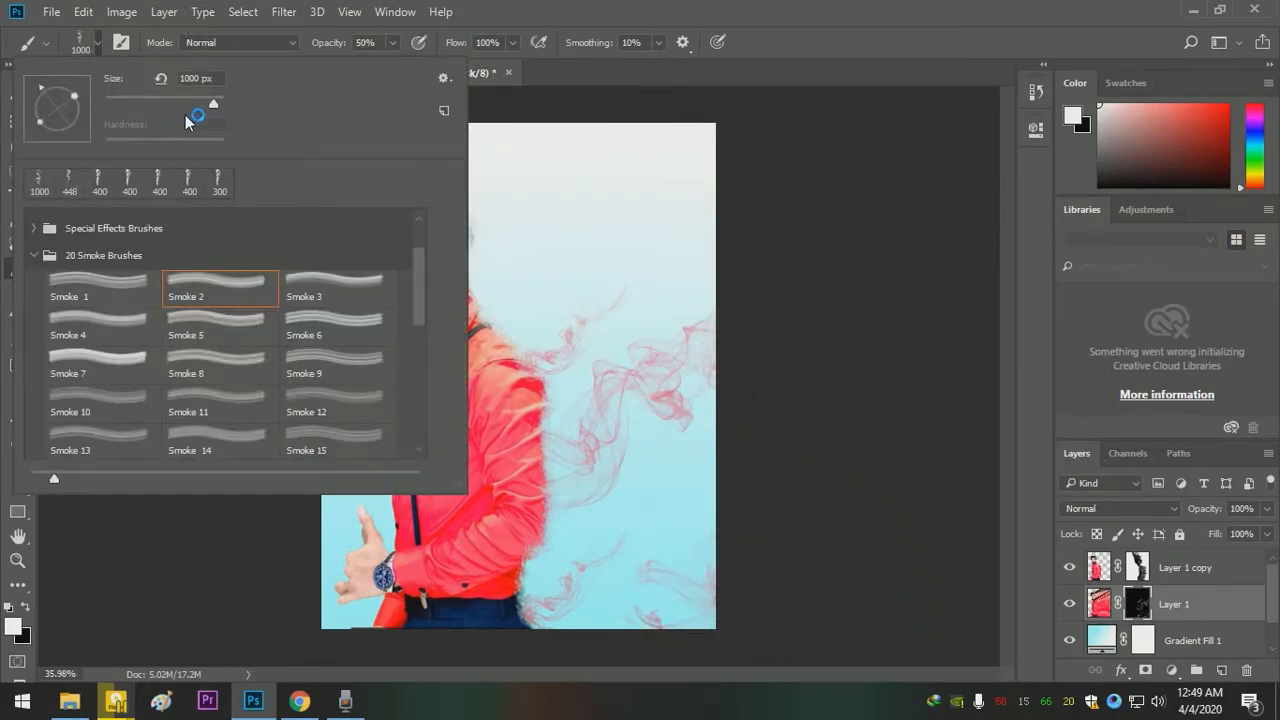
pyautogui.click(112, 288)
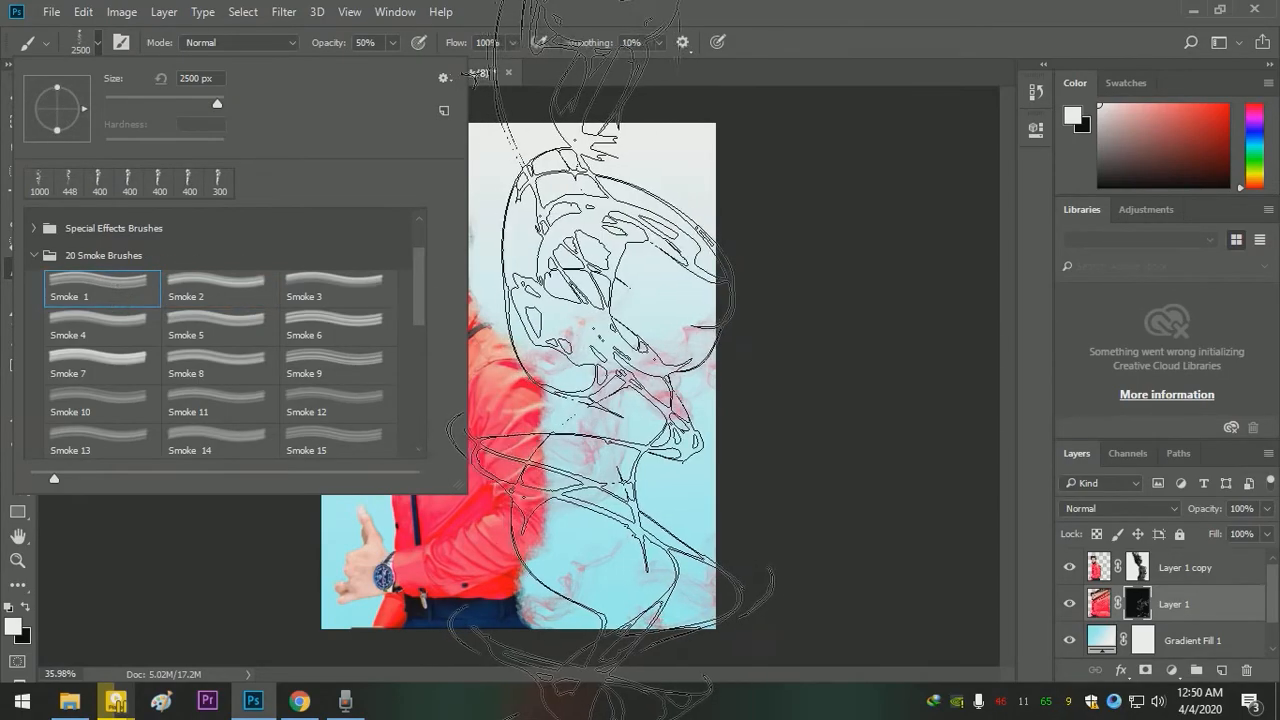
pyautogui.moveTo(46, 87); pyautogui.dragTo(51, 89)
pyautogui.moveTo(218, 103); pyautogui.dragTo(207, 103)
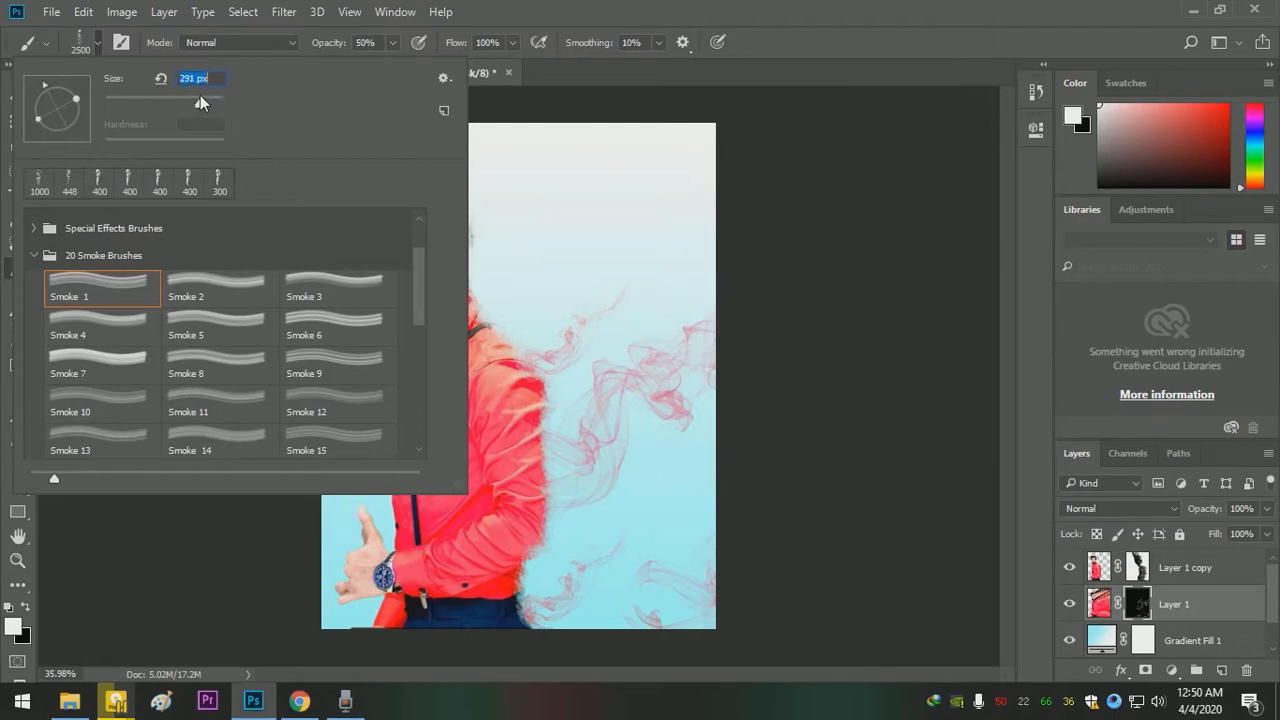
pyautogui.click(510, 532)
pyautogui.moveTo(527, 499); pyautogui.dragTo(553, 514)
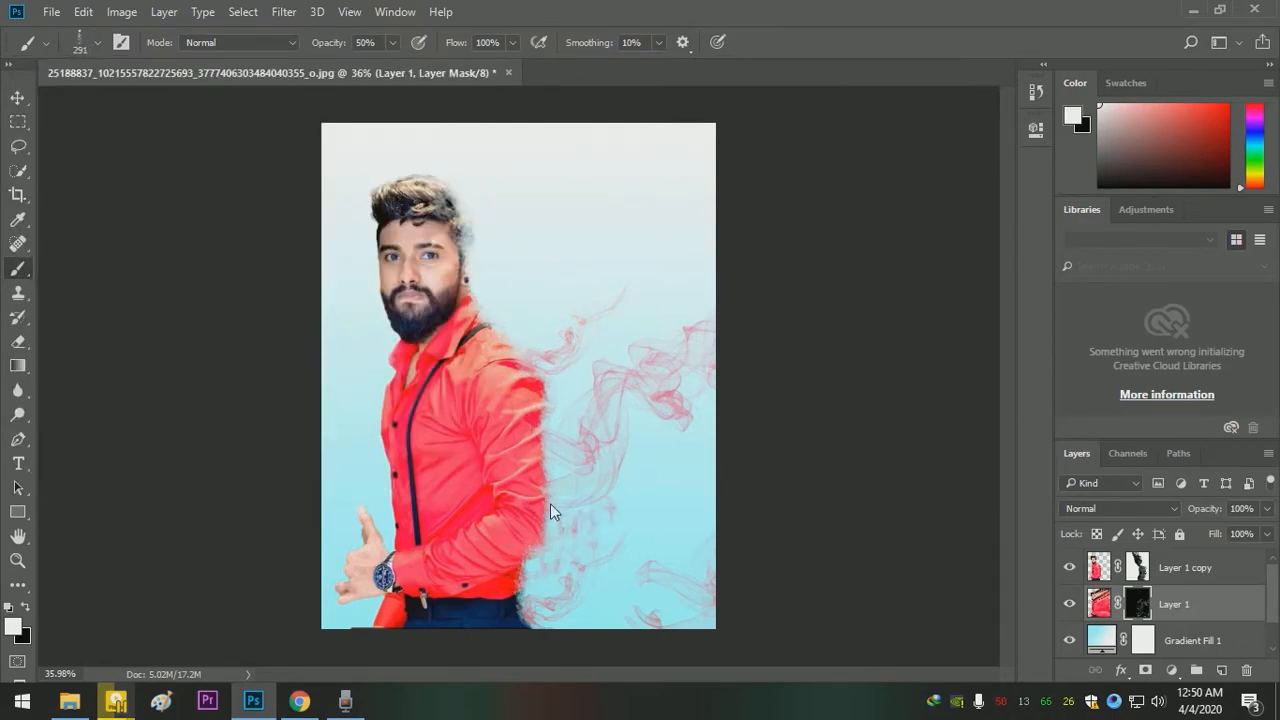
# - Stamp Smoke 1 wisps at 291 px along the sleeve, then rotate the tip and stamp more above the shoulder on the Layer 1 mask
pyautogui.moveTo(524, 436)
pyautogui.mouseDown()
pyautogui.moveTo(540, 398)
pyautogui.moveTo(532, 361)
pyautogui.mouseUp()
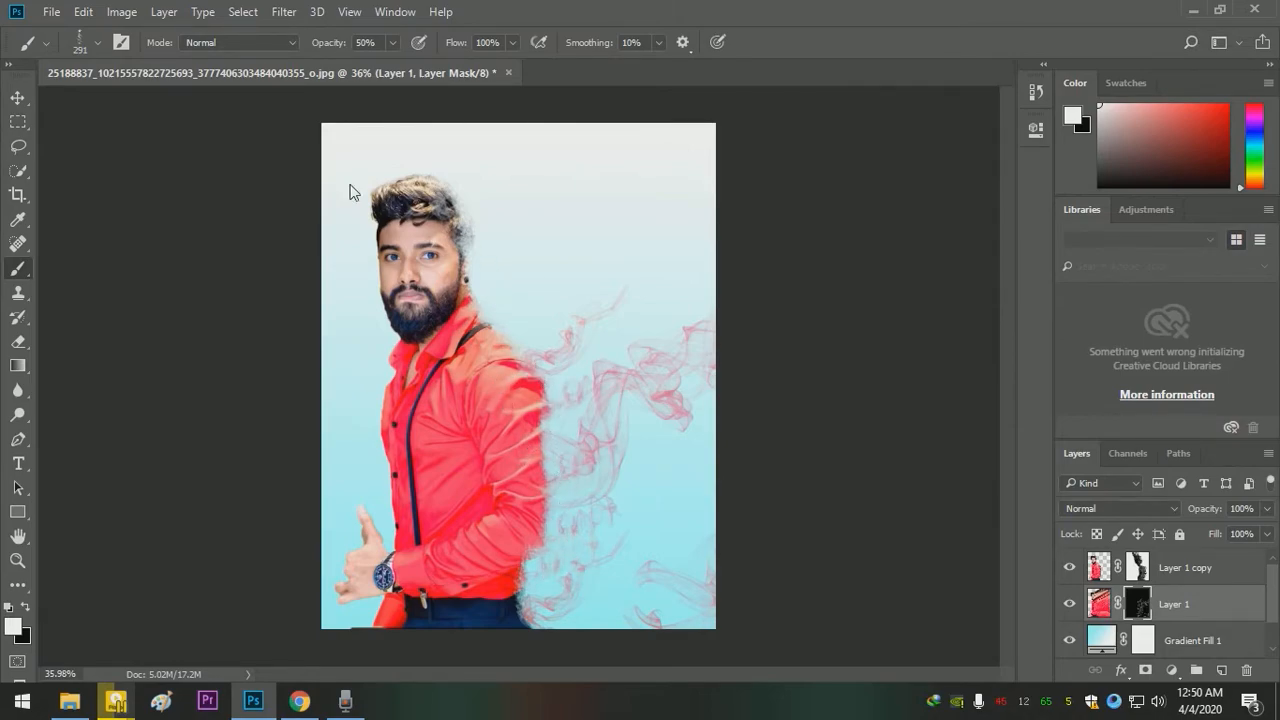
pyautogui.click(99, 49)
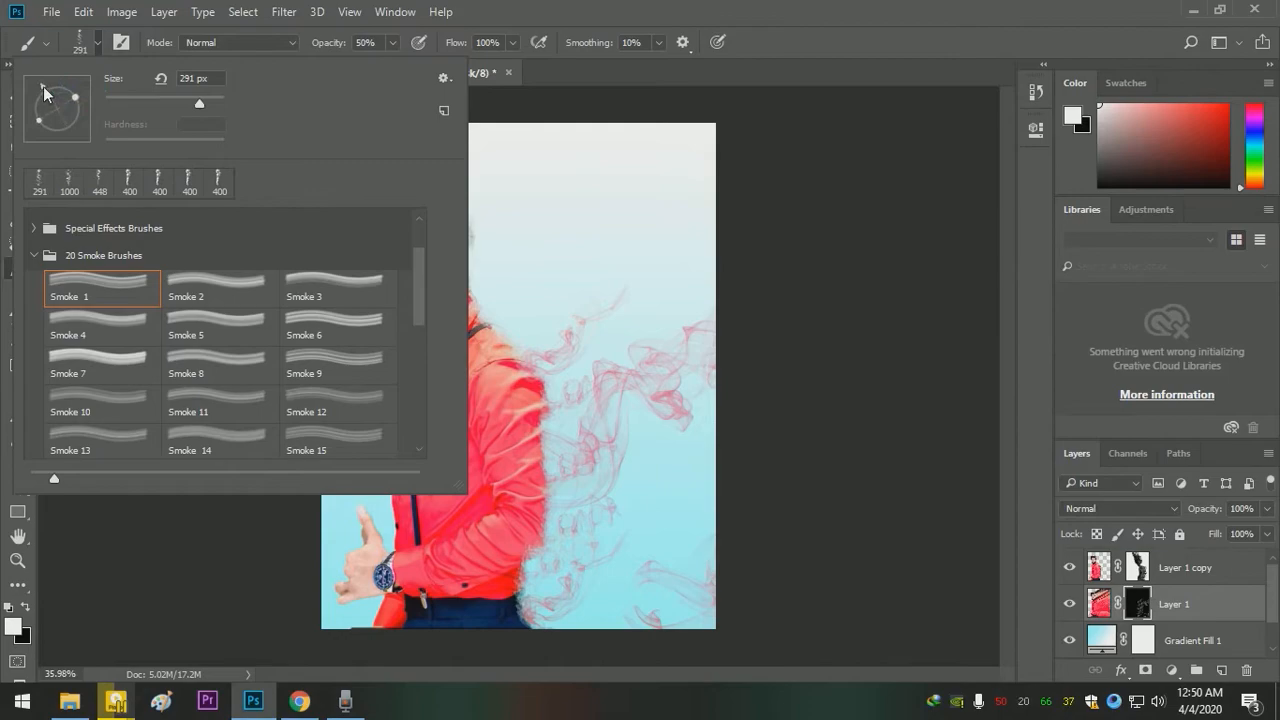
pyautogui.click(504, 275)
pyautogui.moveTo(525, 277); pyautogui.dragTo(554, 347)
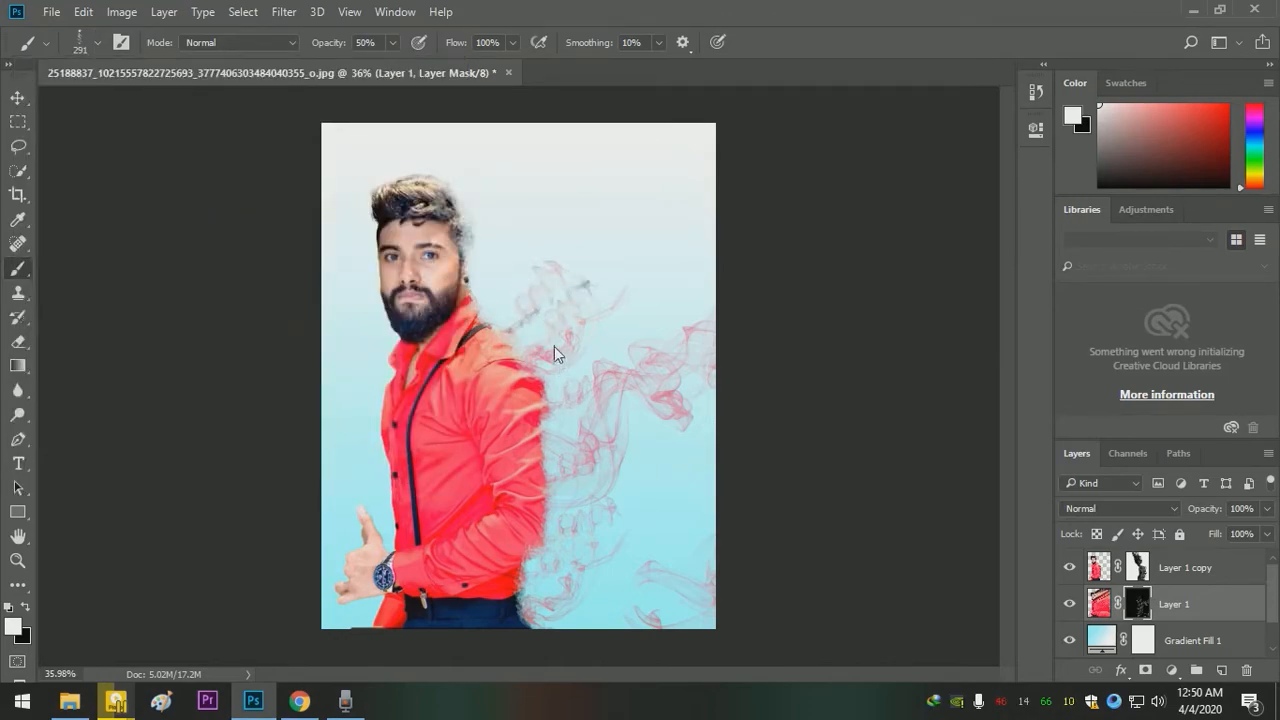
# - Choose the Smoke 16 brush, rotate its tip and set the size to 500 px
pyautogui.click(92, 47)
pyautogui.click(136, 338)
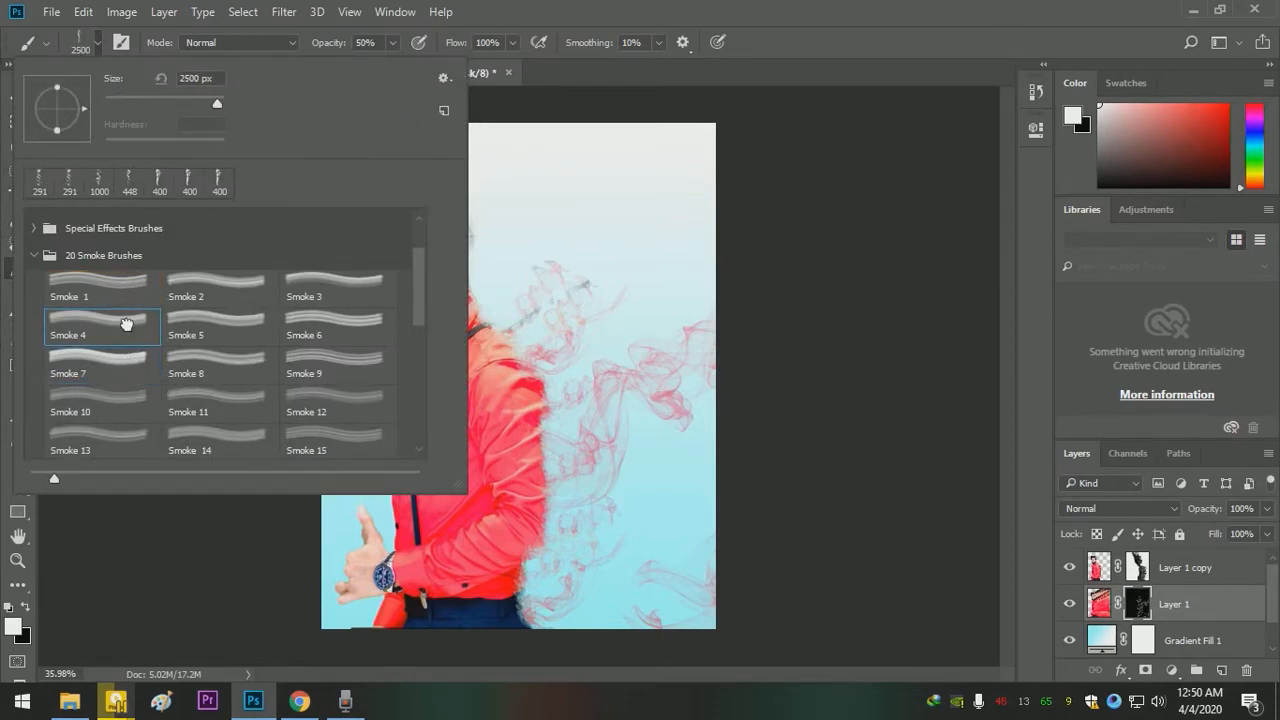
pyautogui.click(126, 413)
pyautogui.scroll(-2, 126, 418)
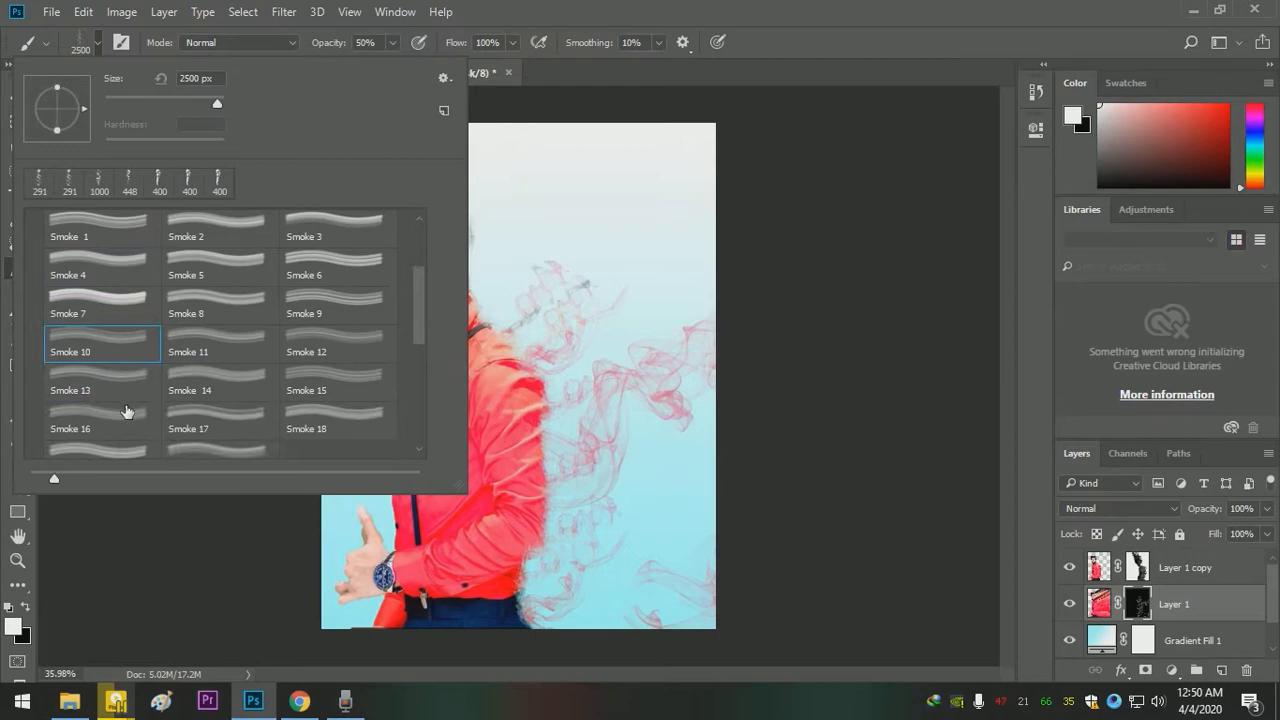
pyautogui.click(128, 418)
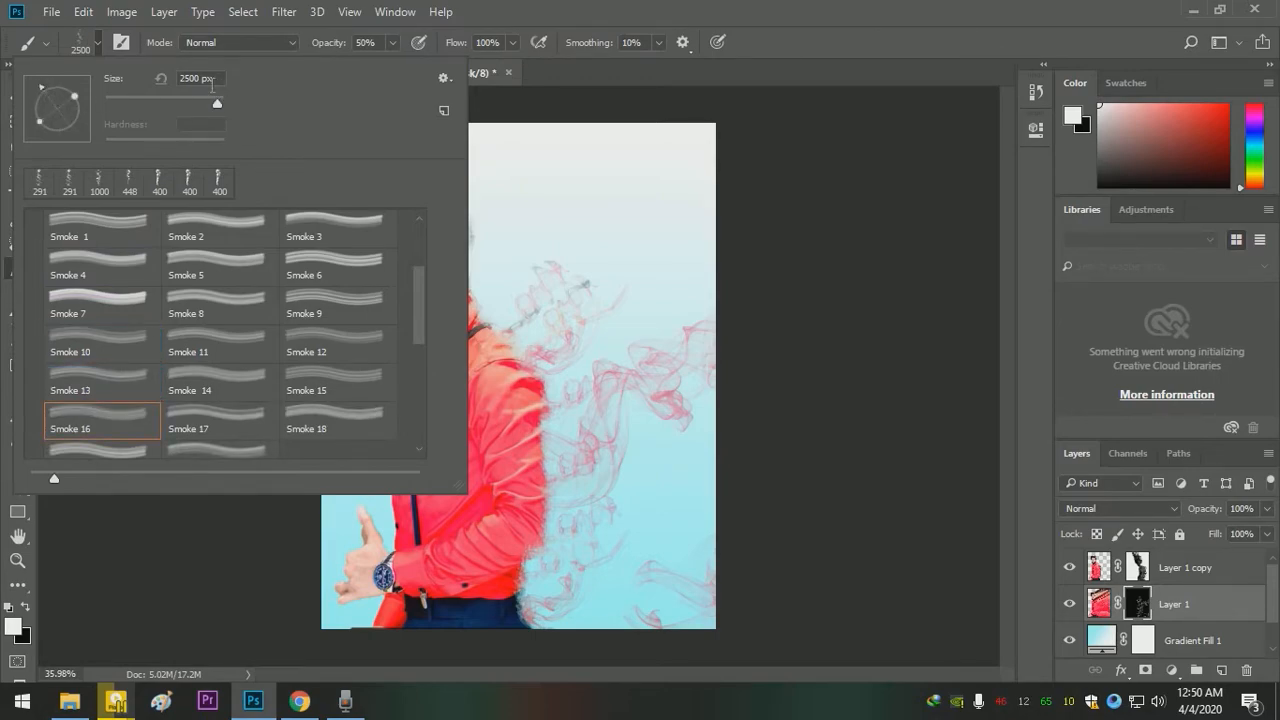
pyautogui.moveTo(199, 79); pyautogui.dragTo(167, 79)
pyautogui.write('20')
pyautogui.write('50')
pyautogui.press('Return')
# - Stamp Smoke 16 wisps at 500 px behind the hair, neck, shoulder and sleeve on the Layer 1 mask
pyautogui.moveTo(455, 163)
pyautogui.mouseDown()
pyautogui.moveTo(543, 247)
pyautogui.moveTo(537, 276)
pyautogui.moveTo(523, 276)
pyautogui.moveTo(592, 272)
pyautogui.moveTo(587, 236)
pyautogui.moveTo(537, 311)
pyautogui.moveTo(500, 302)
pyautogui.moveTo(484, 238)
pyautogui.moveTo(477, 283)
pyautogui.moveTo(432, 198)
pyautogui.moveTo(441, 233)
pyautogui.moveTo(414, 262)
pyautogui.mouseUp()
pyautogui.click(373, 274)
pyautogui.click(367, 236)
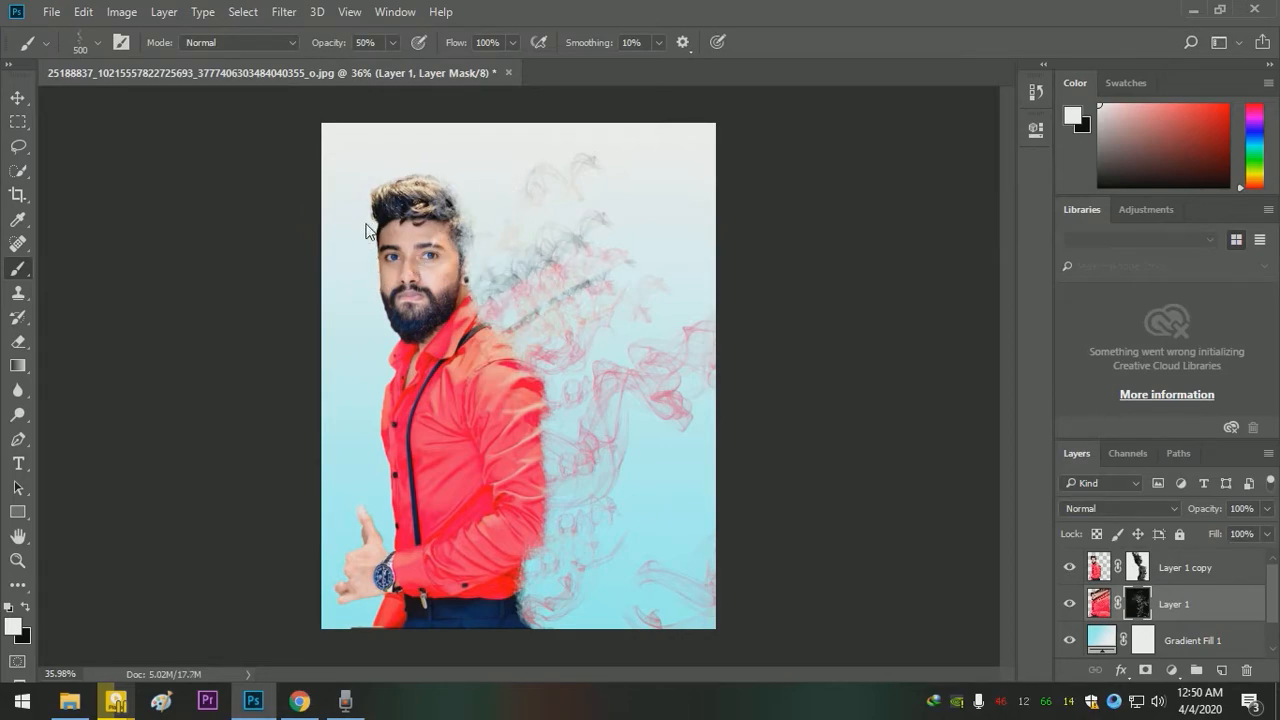
pyautogui.click(362, 169)
pyautogui.click(347, 166)
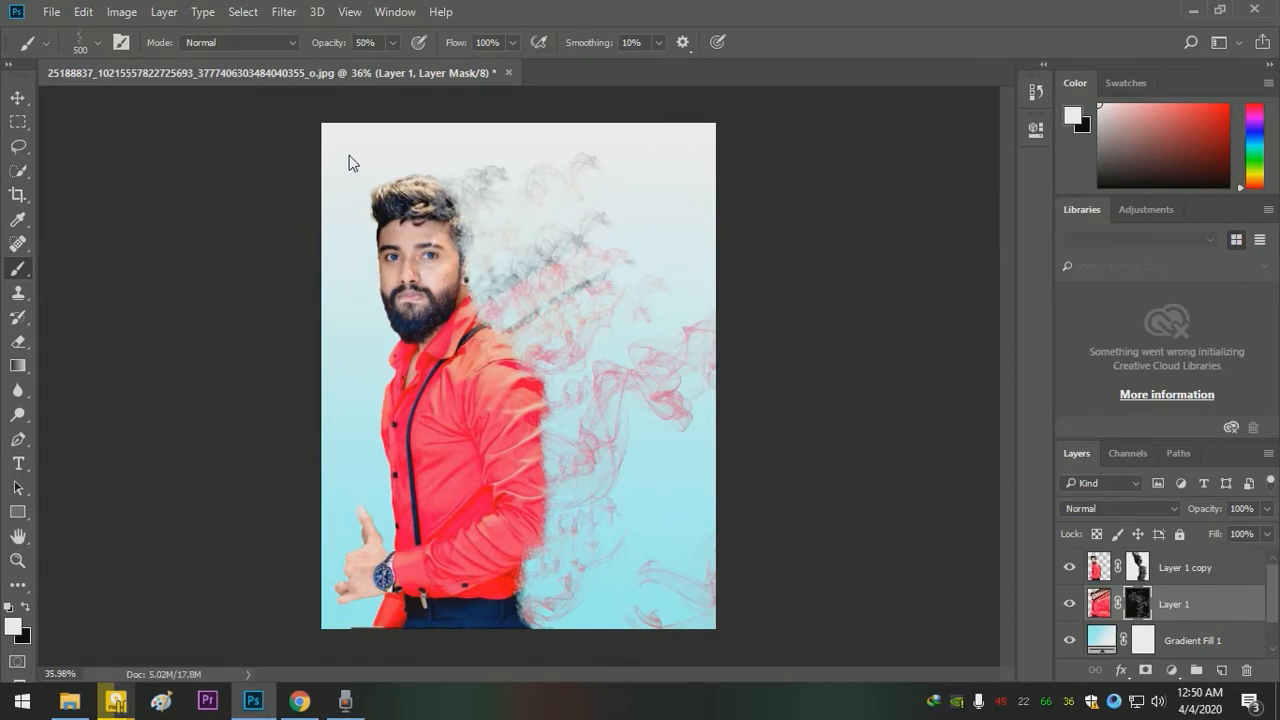
pyautogui.click(454, 114)
pyautogui.click(509, 294)
pyautogui.click(555, 408)
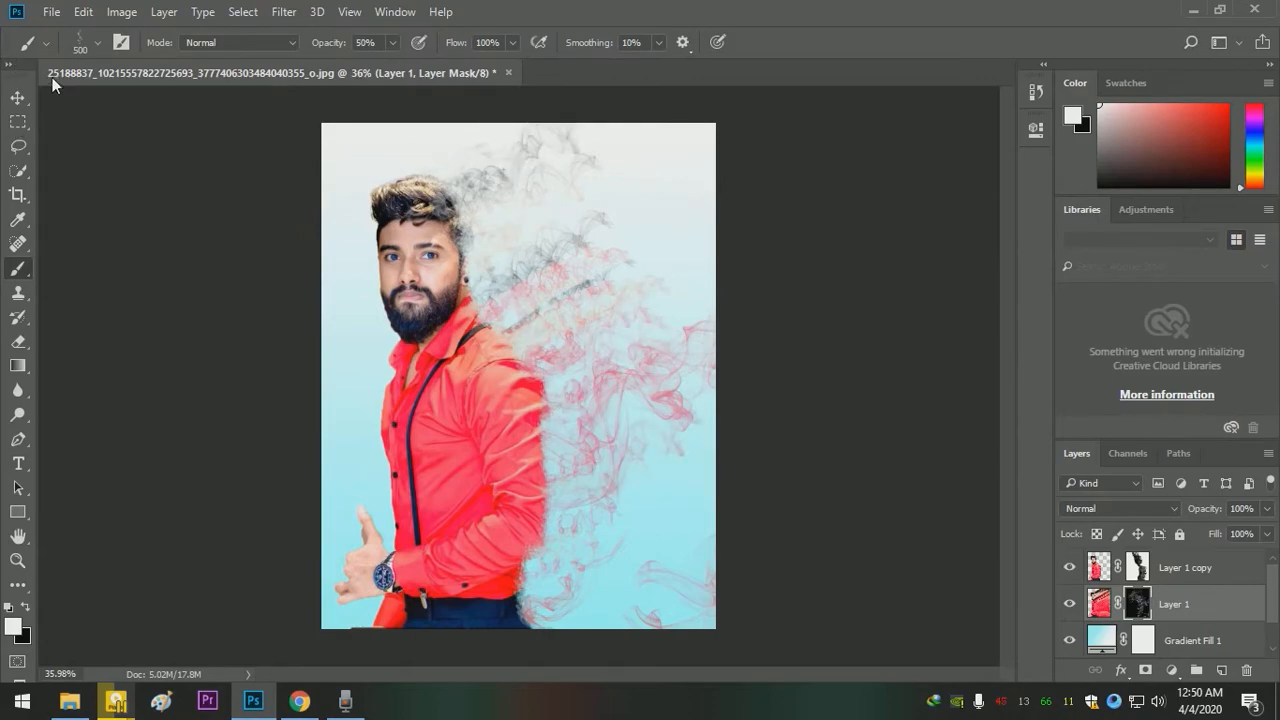
# - Choose the Smoke 11 brush at 2500 px, rotate its tip and stamp large wisps across the area behind the man
pyautogui.click(99, 43)
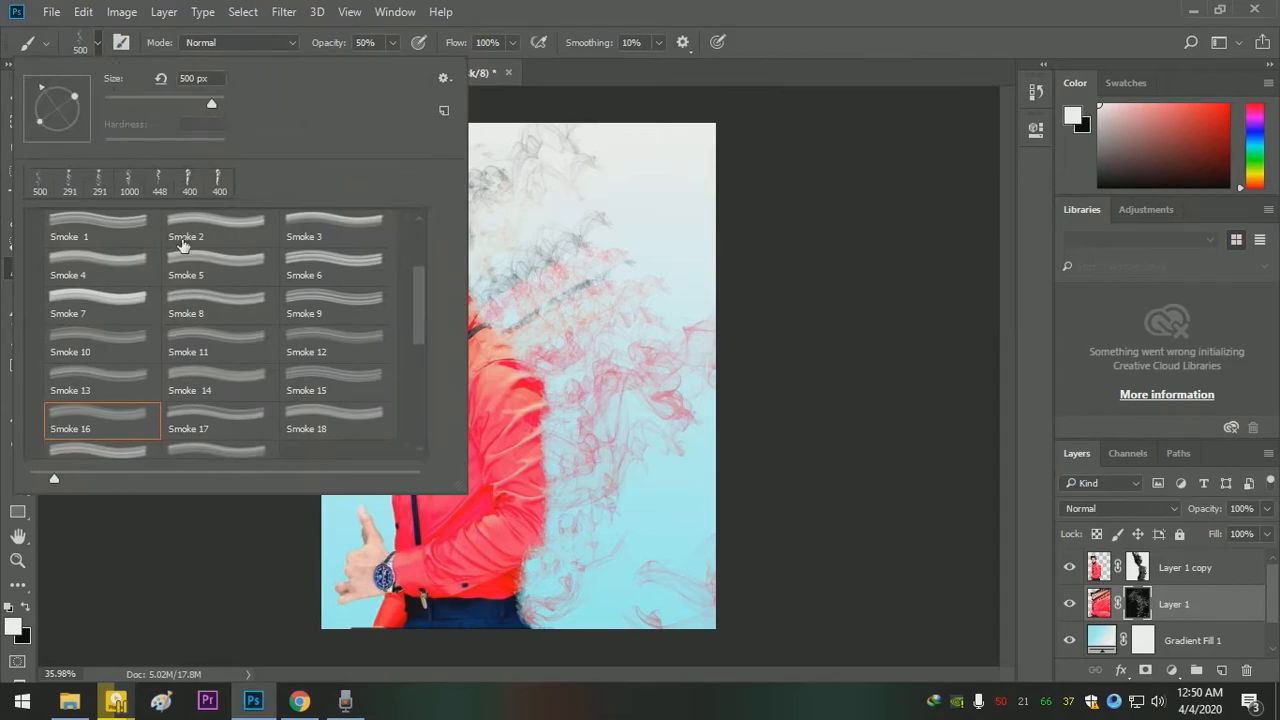
pyautogui.click(246, 346)
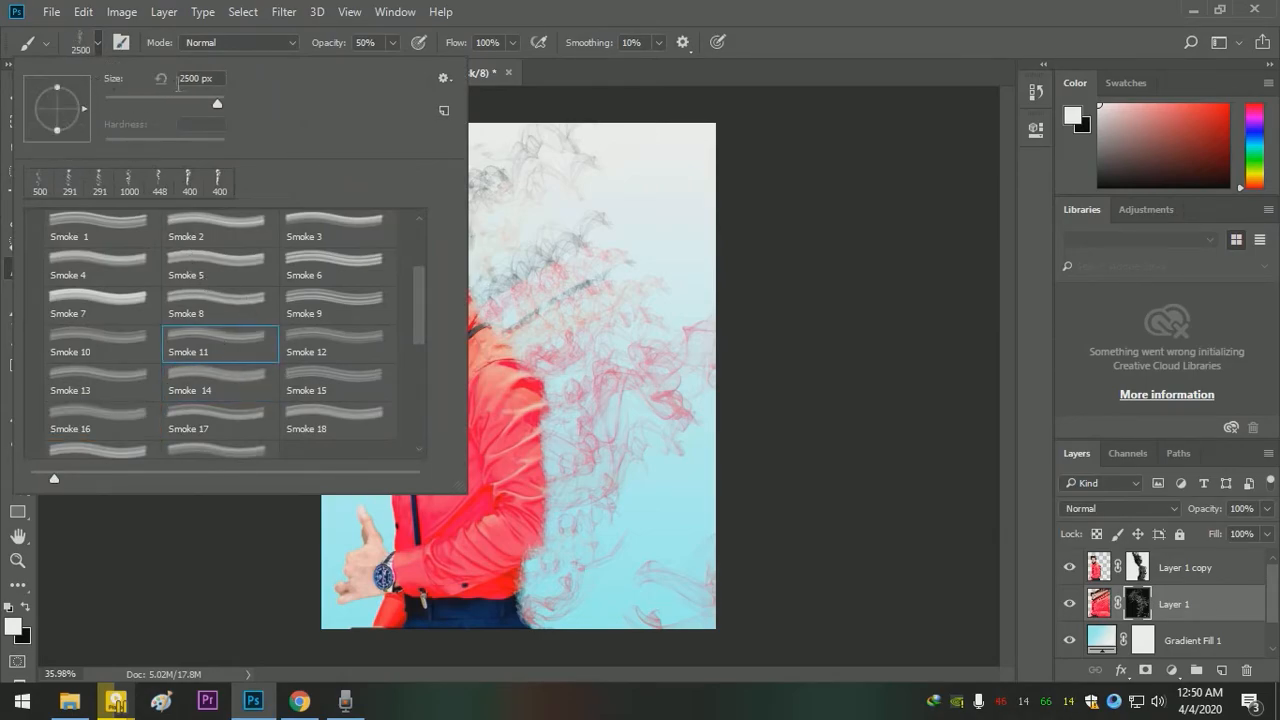
pyautogui.moveTo(42, 84); pyautogui.dragTo(39, 86)
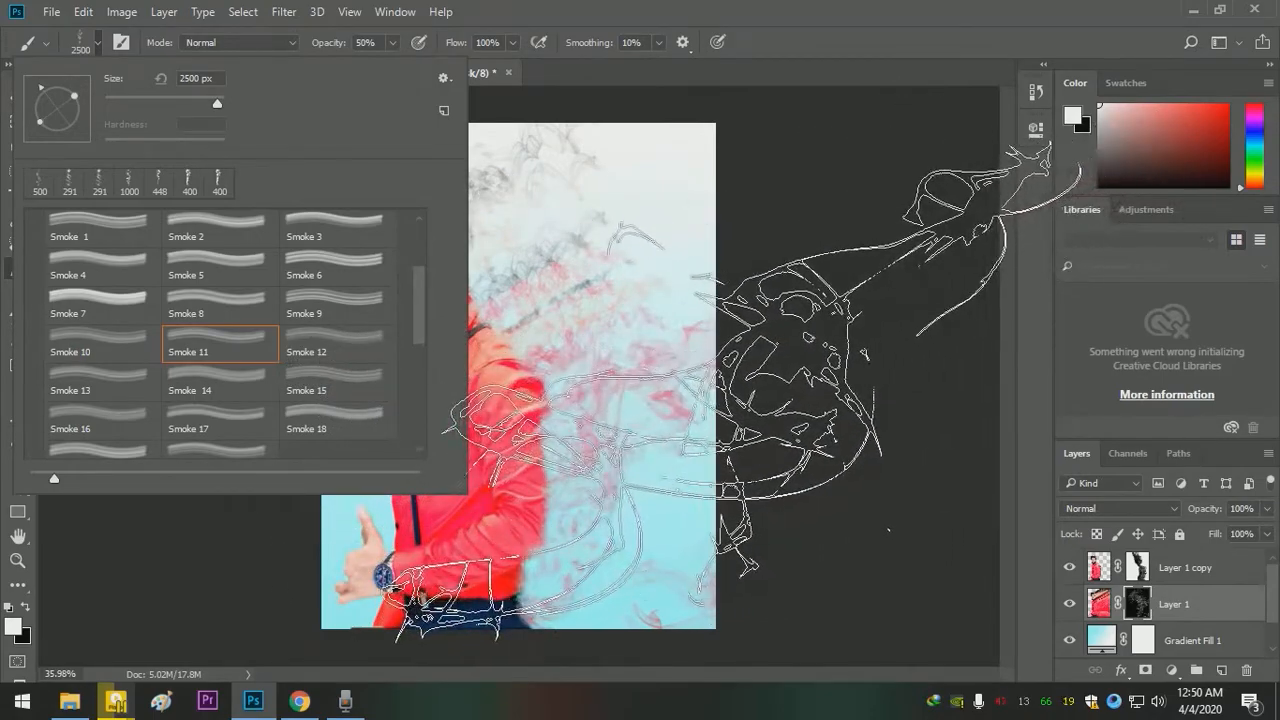
pyautogui.click(735, 392)
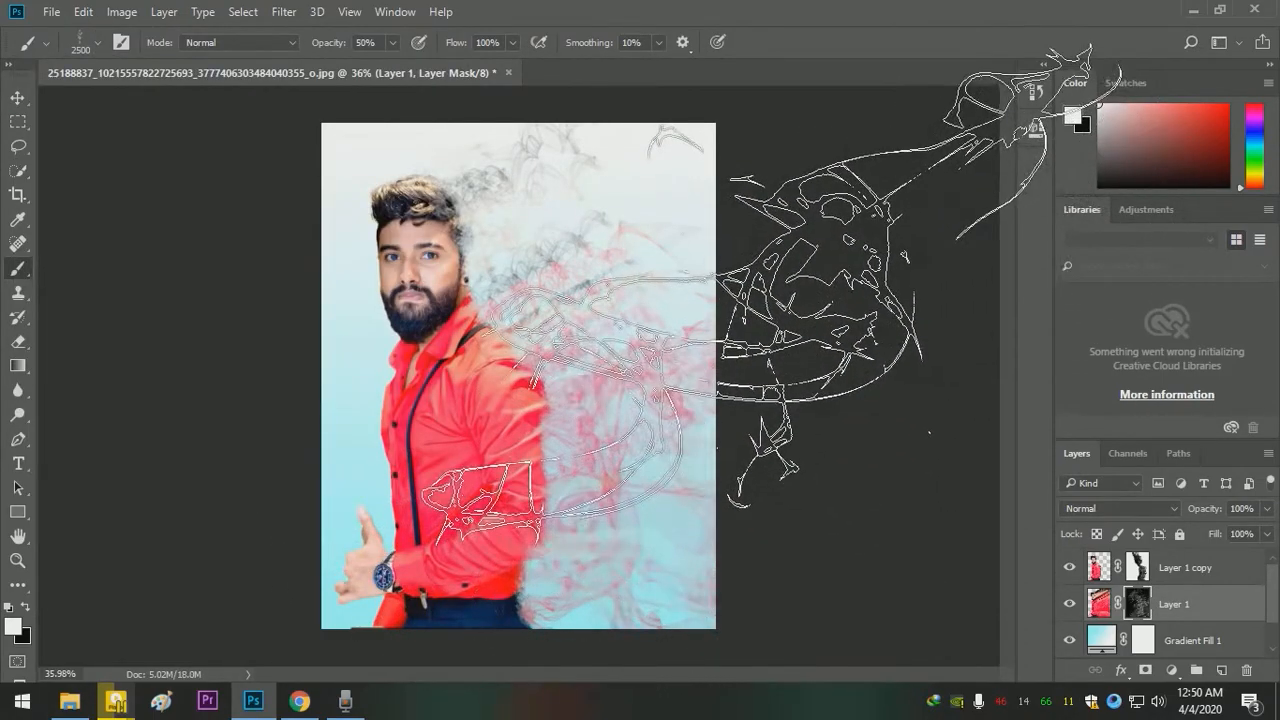
# - Reduce the Smoke 11 brush to 417 px and stamp dense wisps from the hair down past the shoulder and sleeve on the Layer 1 mask
pyautogui.click(100, 45)
pyautogui.moveTo(207, 98); pyautogui.dragTo(210, 98)
pyautogui.click(626, 187)
pyautogui.moveTo(522, 281)
pyautogui.mouseDown()
pyautogui.moveTo(505, 247)
pyautogui.moveTo(574, 256)
pyautogui.moveTo(440, 217)
pyautogui.moveTo(491, 218)
pyautogui.moveTo(464, 162)
pyautogui.moveTo(473, 218)
pyautogui.moveTo(476, 201)
pyautogui.moveTo(535, 303)
pyautogui.moveTo(457, 216)
pyautogui.moveTo(440, 146)
pyautogui.moveTo(401, 110)
pyautogui.moveTo(532, 141)
pyautogui.moveTo(571, 178)
pyautogui.moveTo(603, 241)
pyautogui.moveTo(614, 445)
pyautogui.moveTo(535, 407)
pyautogui.mouseUp()
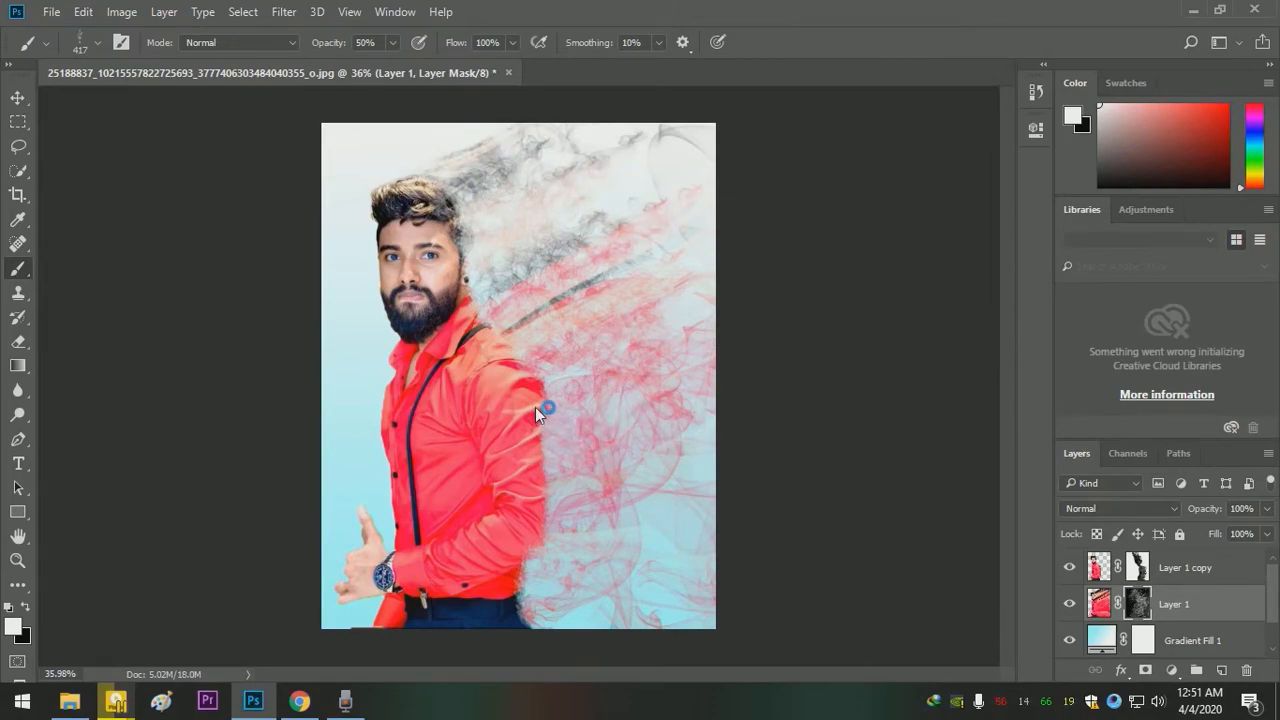
pyautogui.moveTo(525, 461)
pyautogui.mouseDown()
pyautogui.moveTo(522, 390)
pyautogui.moveTo(533, 457)
pyautogui.moveTo(512, 560)
pyautogui.moveTo(518, 581)
pyautogui.moveTo(546, 585)
pyautogui.mouseUp()
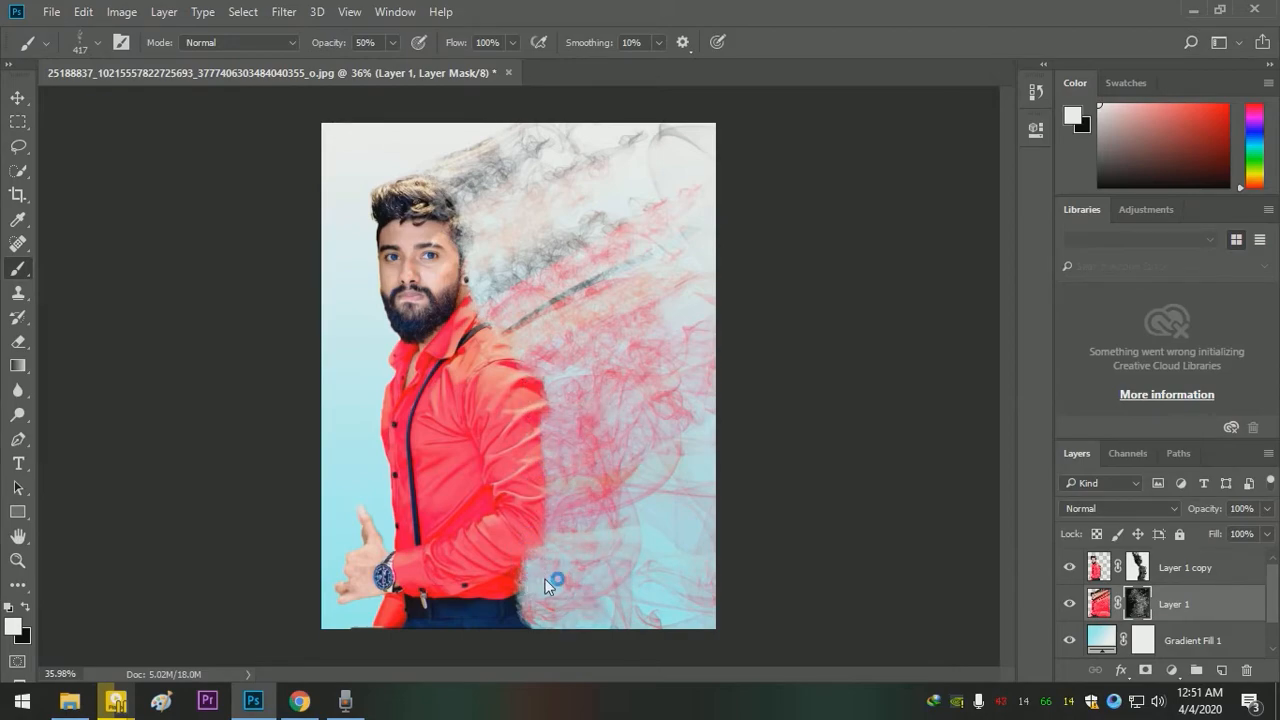
pyautogui.moveTo(497, 551)
pyautogui.mouseDown()
pyautogui.moveTo(486, 531)
pyautogui.moveTo(536, 451)
pyautogui.mouseUp()
# - Fill in the smoke close behind the ear and neck with 417 px Smoke 11 stamps on the Layer 1 mask
pyautogui.hotkey('ctrl', 'space')
pyautogui.moveTo(521, 400); pyautogui.dragTo(652, 449)
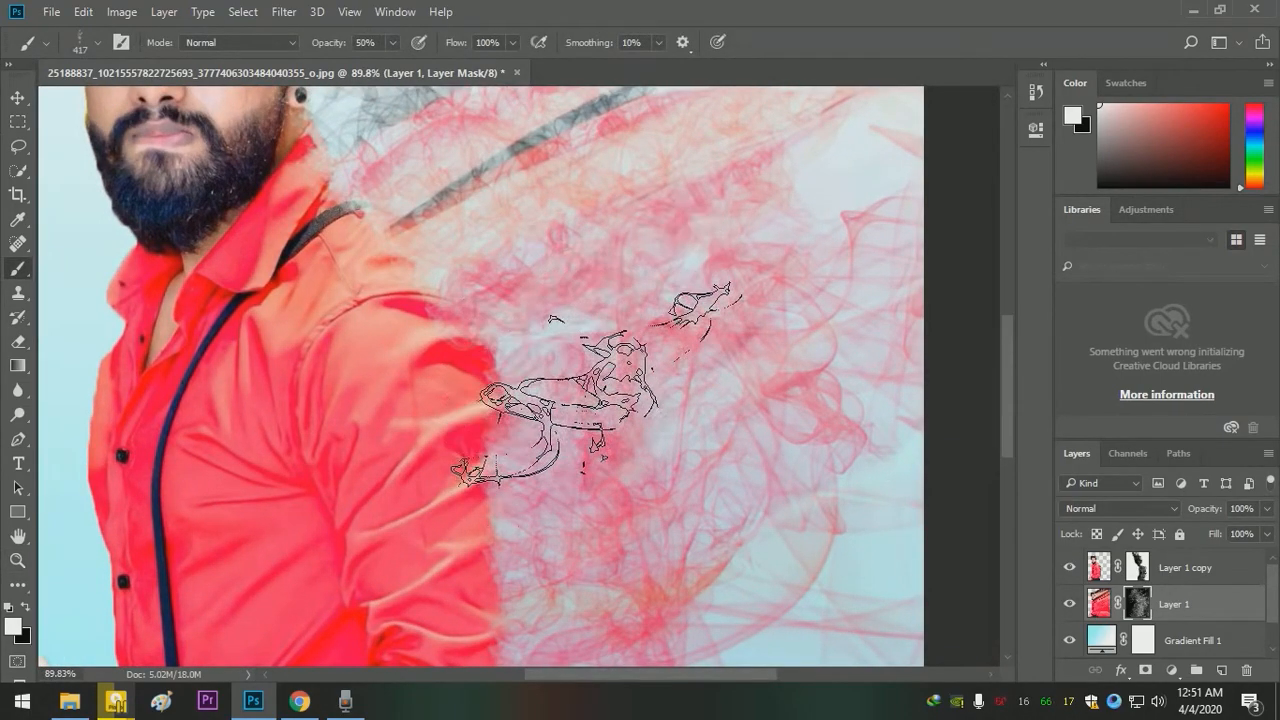
pyautogui.press('z')
pyautogui.moveTo(616, 446); pyautogui.dragTo(536, 380)
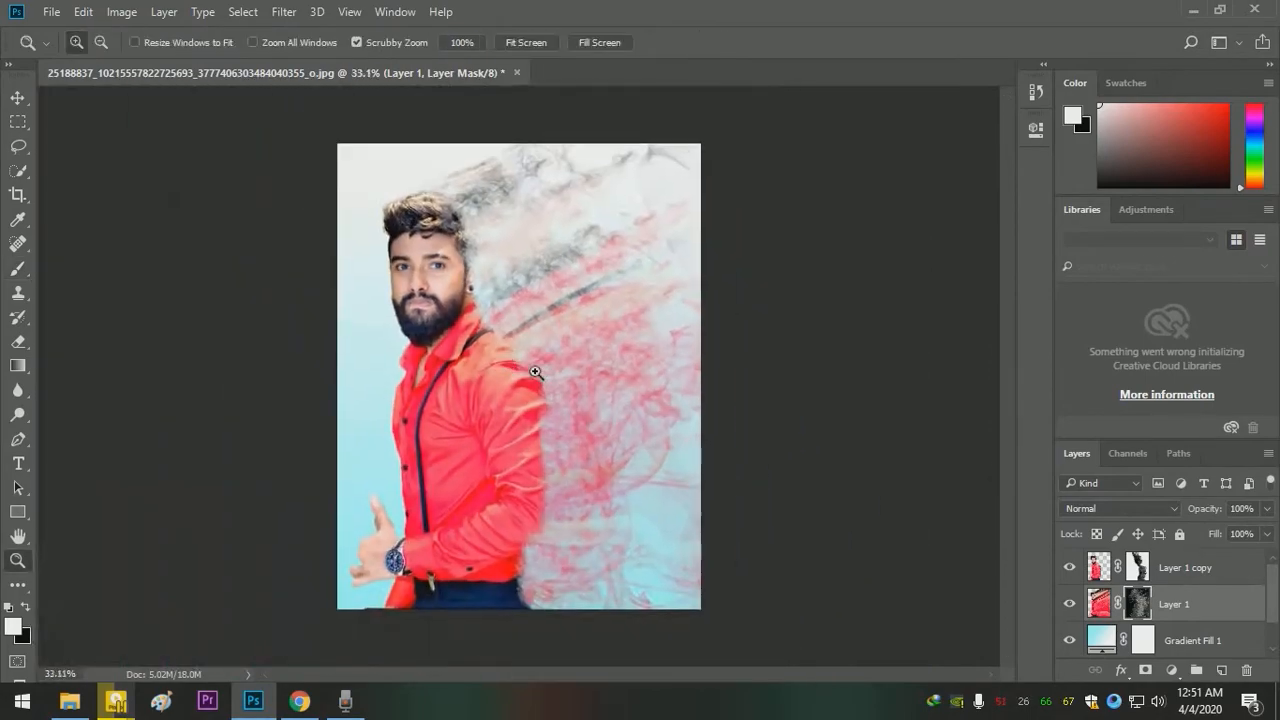
pyautogui.moveTo(474, 277); pyautogui.dragTo(554, 346)
pyautogui.press('b')
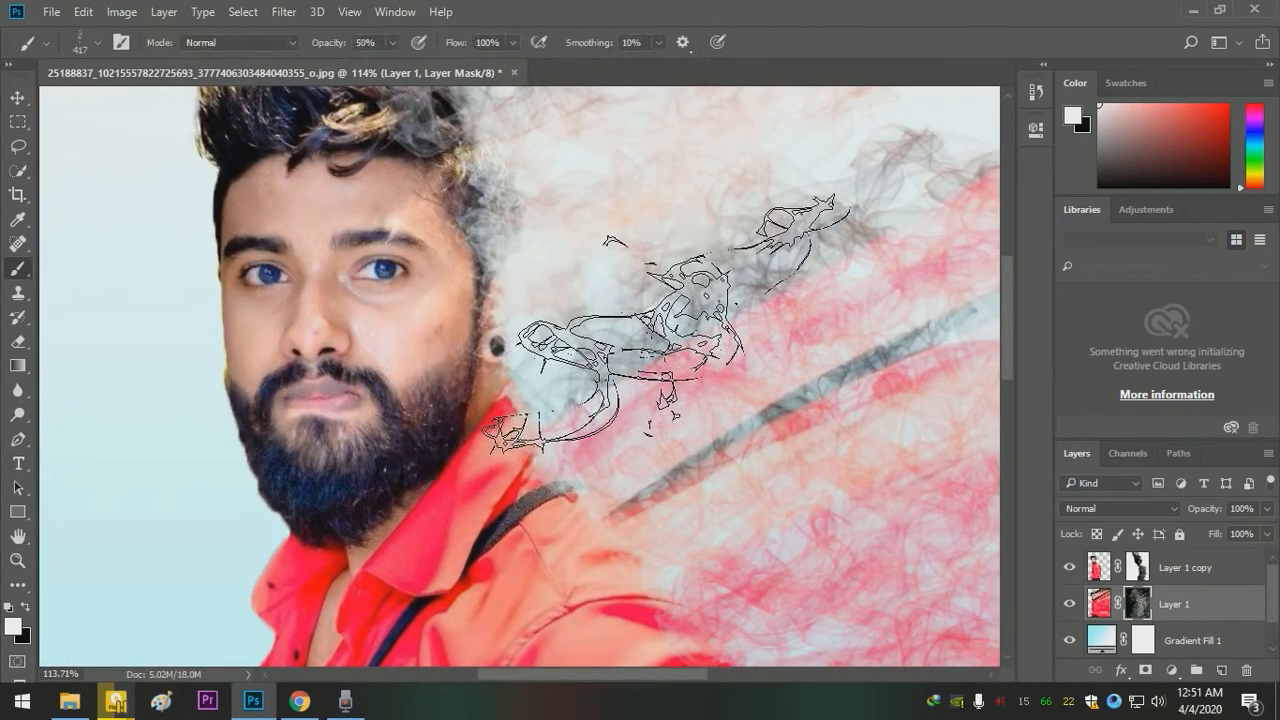
pyautogui.moveTo(657, 320)
pyautogui.mouseDown()
pyautogui.moveTo(651, 375)
pyautogui.moveTo(670, 392)
pyautogui.moveTo(641, 213)
pyautogui.mouseUp()
# - Choose Smoke 8 from 20 Smoke Brushes 2 at 306 px, rotate its tip and stamp wisps beside the ear and hair
pyautogui.click(97, 42)
pyautogui.scroll(-5, 208, 400)
pyautogui.click(203, 380)
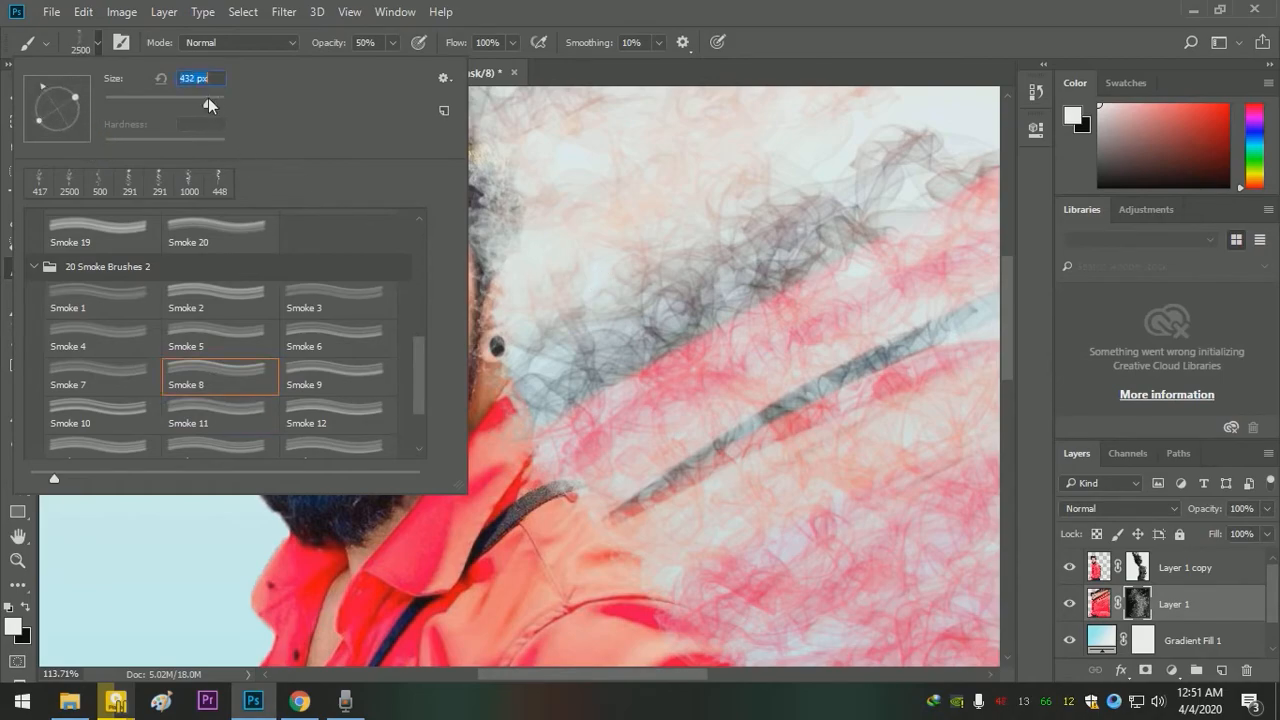
pyautogui.moveTo(199, 97); pyautogui.dragTo(200, 97)
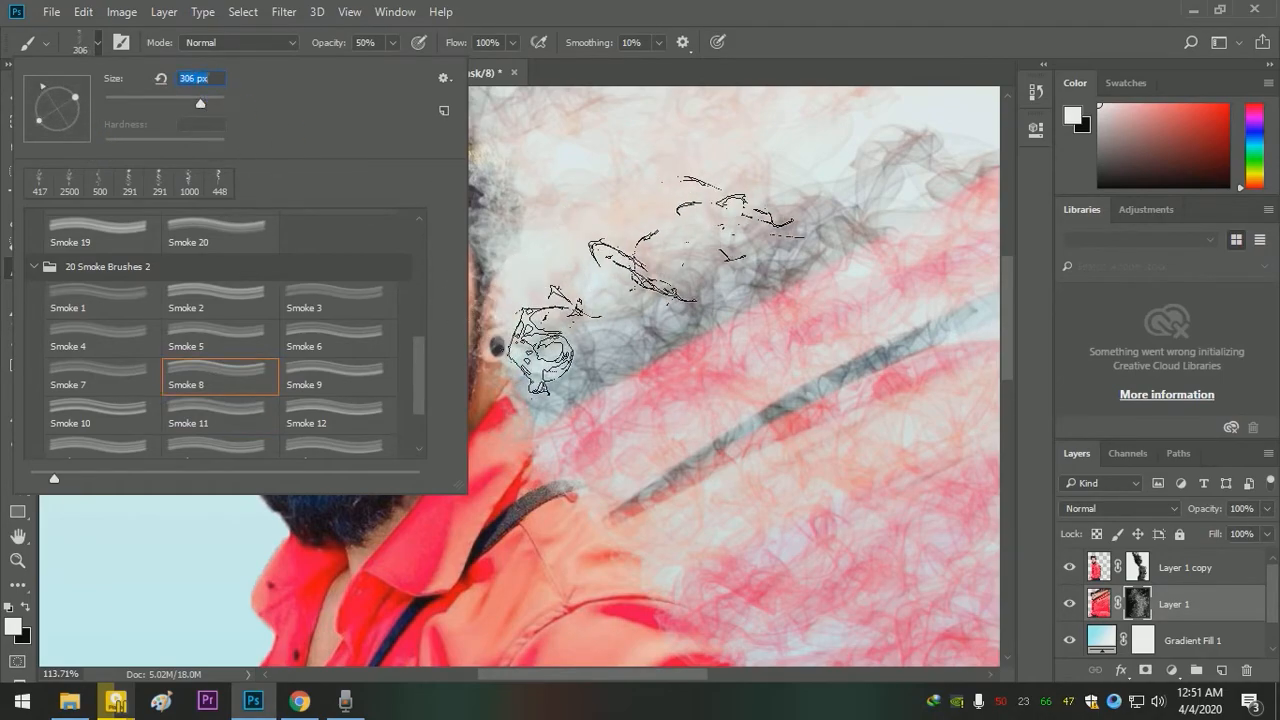
pyautogui.click(665, 315)
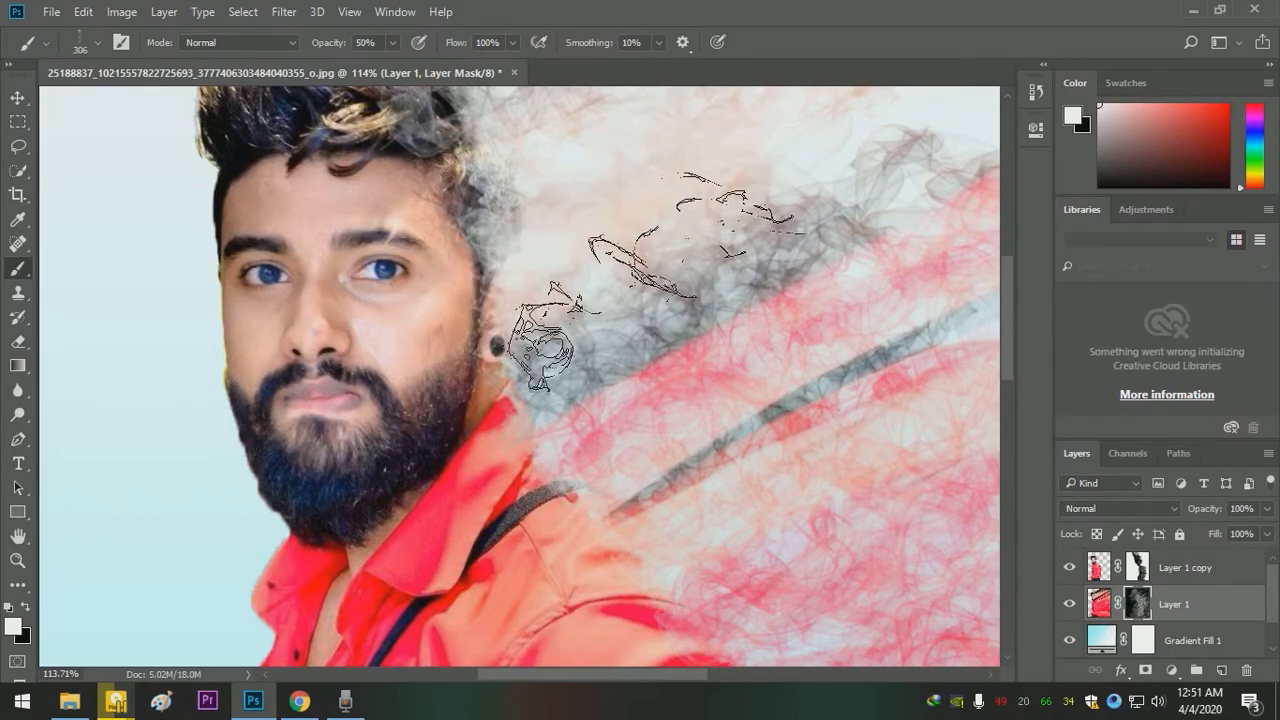
pyautogui.moveTo(597, 175); pyautogui.dragTo(659, 336)
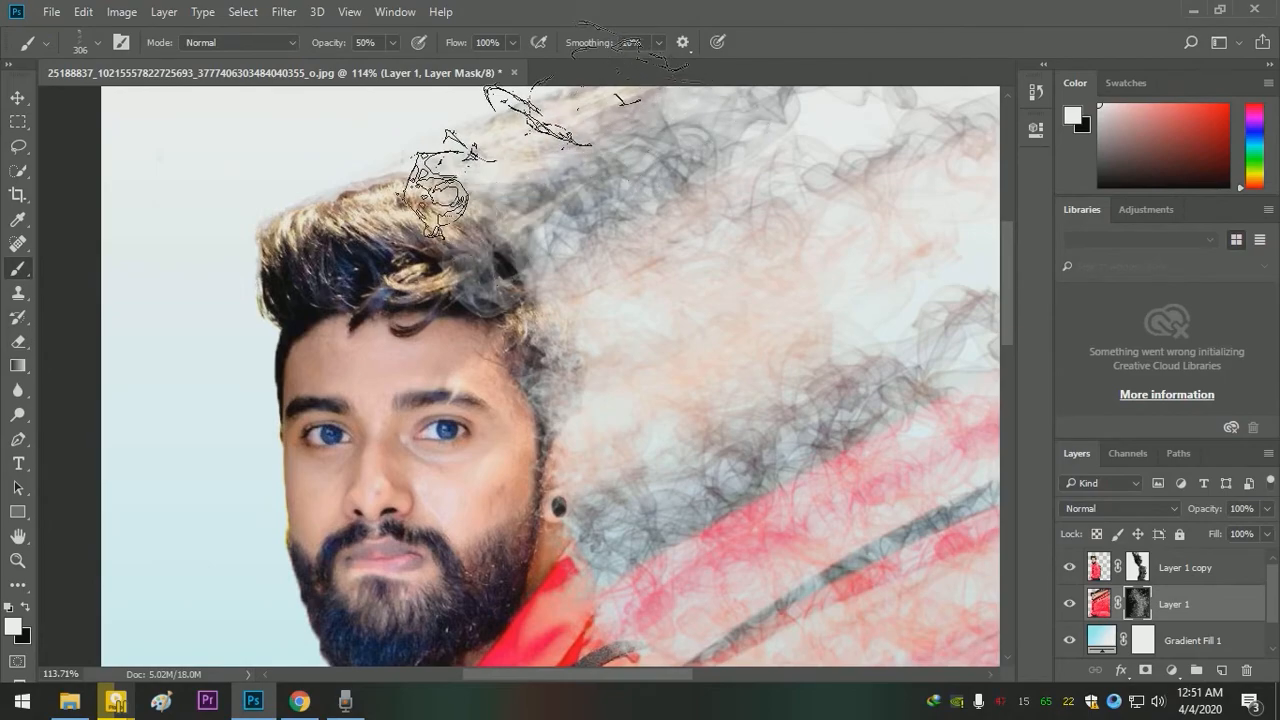
pyautogui.moveTo(536, 135); pyautogui.dragTo(572, 198)
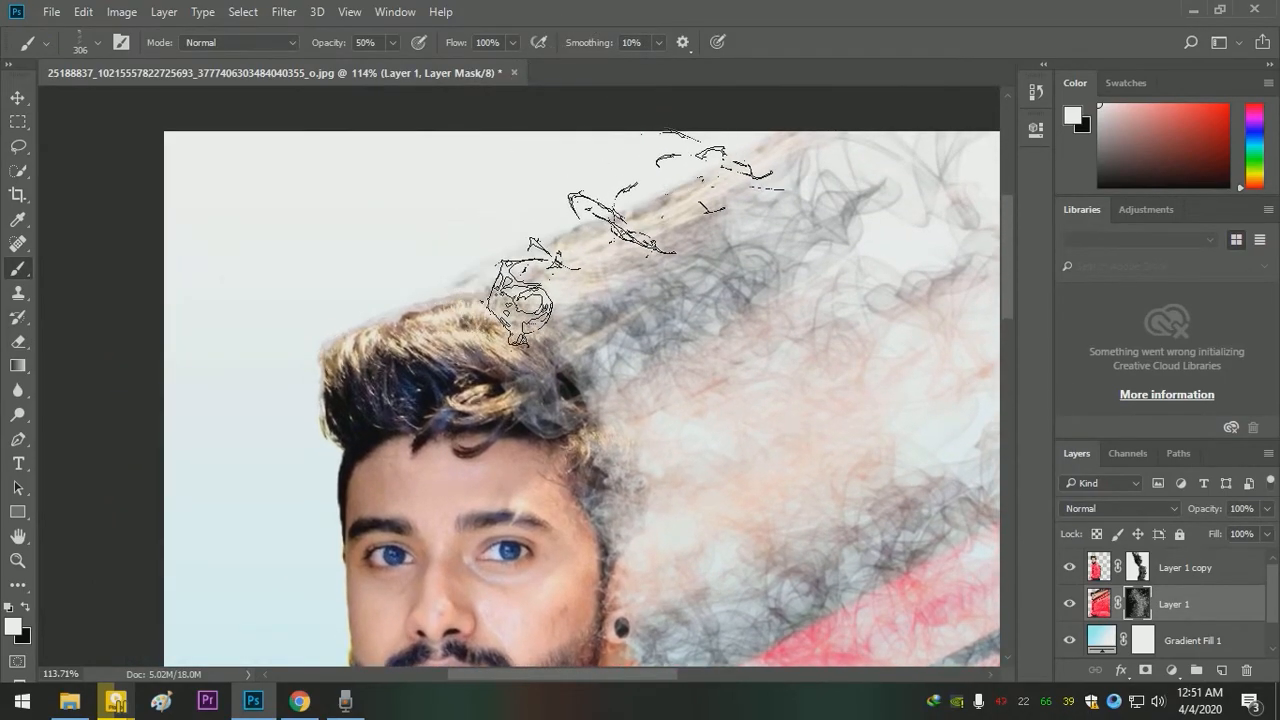
pyautogui.moveTo(744, 447)
pyautogui.mouseDown()
pyautogui.moveTo(648, 306)
pyautogui.moveTo(692, 354)
pyautogui.moveTo(695, 440)
pyautogui.moveTo(646, 337)
pyautogui.moveTo(545, 189)
pyautogui.mouseUp()
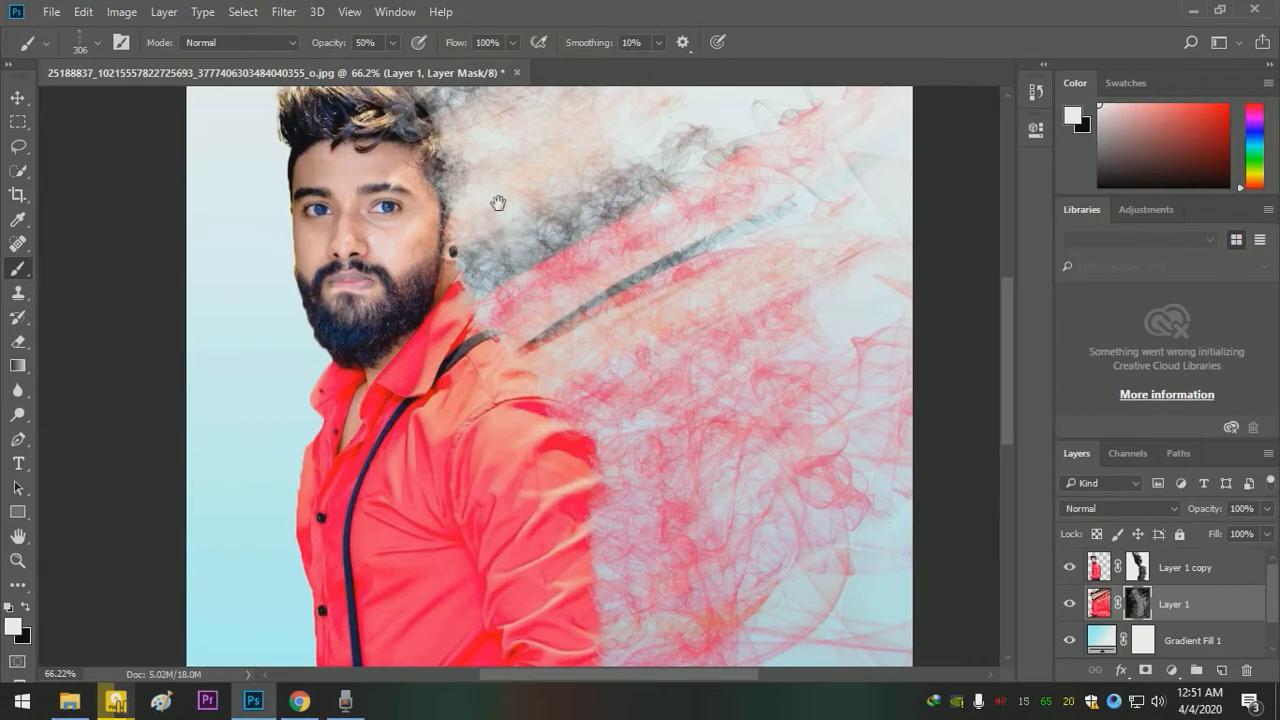
# - Thicken the smoke along the sleeve, hip and side of the face with the 306 px Smoke 8 brush
pyautogui.moveTo(644, 399); pyautogui.dragTo(576, 248)
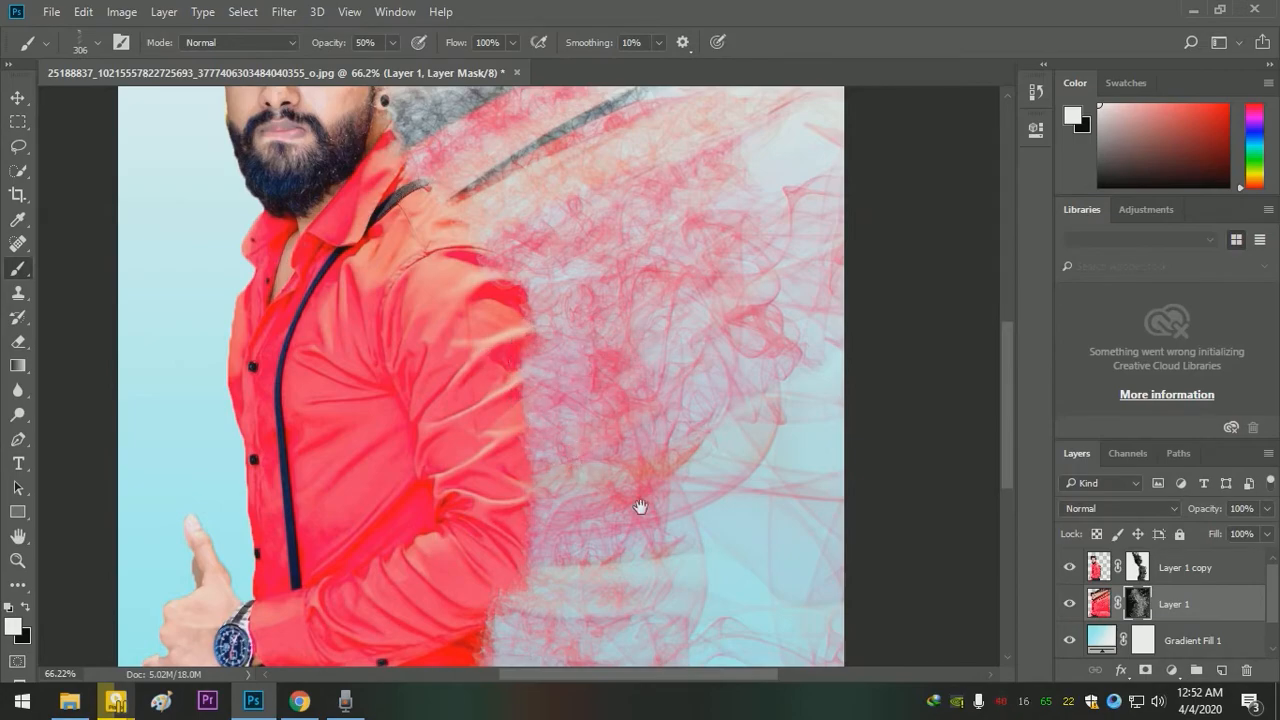
pyautogui.moveTo(640, 509); pyautogui.dragTo(634, 380)
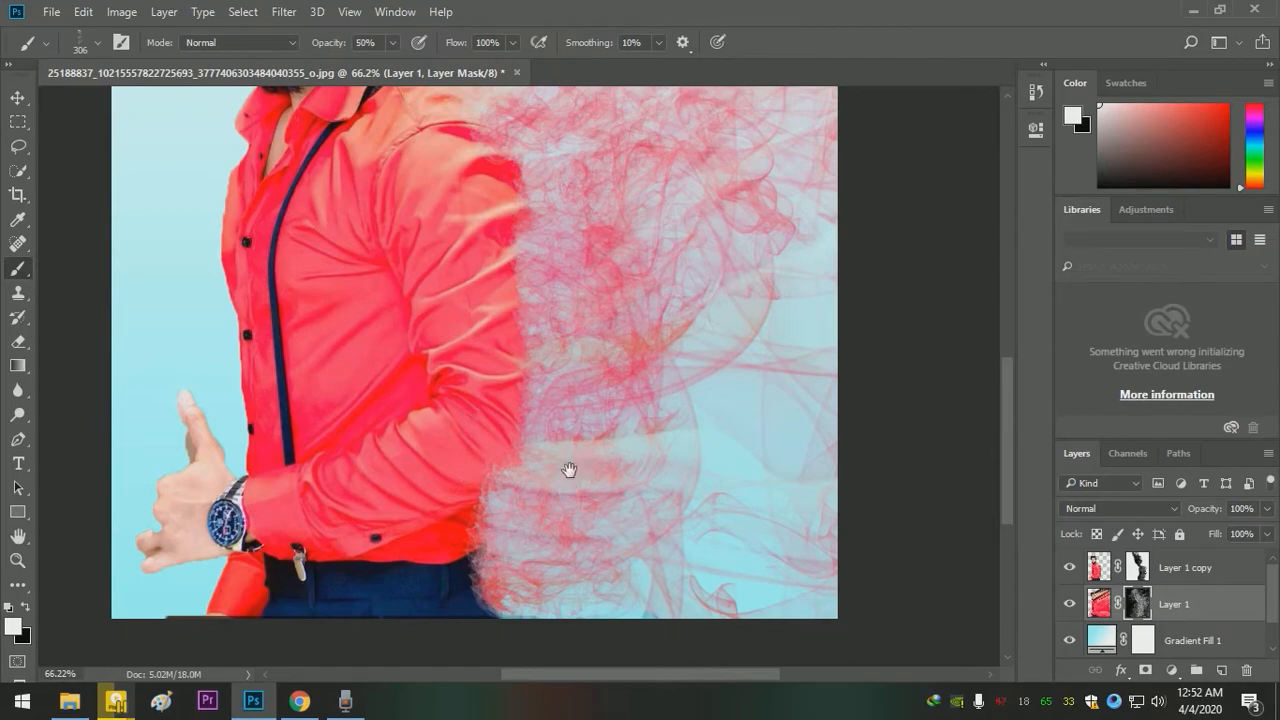
pyautogui.moveTo(594, 430)
pyautogui.mouseDown()
pyautogui.moveTo(631, 451)
pyautogui.moveTo(504, 336)
pyautogui.moveTo(554, 329)
pyautogui.mouseUp()
pyautogui.moveTo(549, 228); pyautogui.dragTo(650, 270)
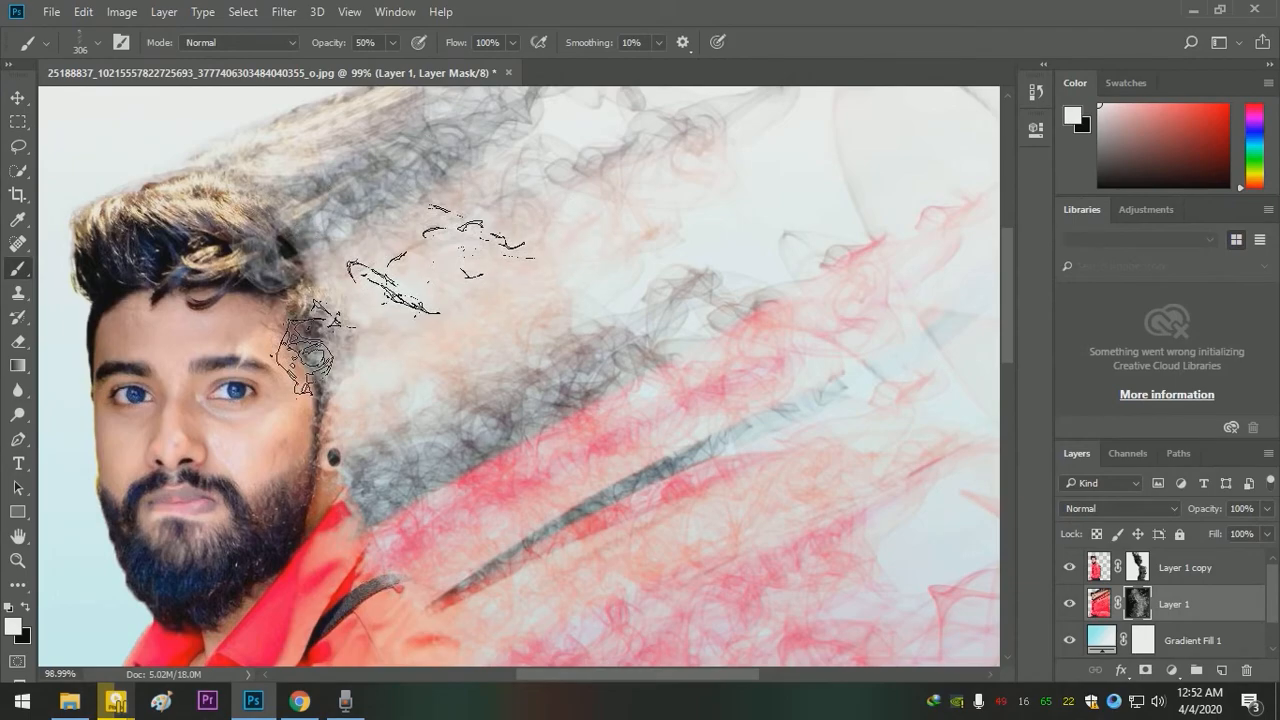
pyautogui.moveTo(571, 435)
pyautogui.mouseDown()
pyautogui.moveTo(508, 362)
pyautogui.moveTo(484, 309)
pyautogui.mouseUp()
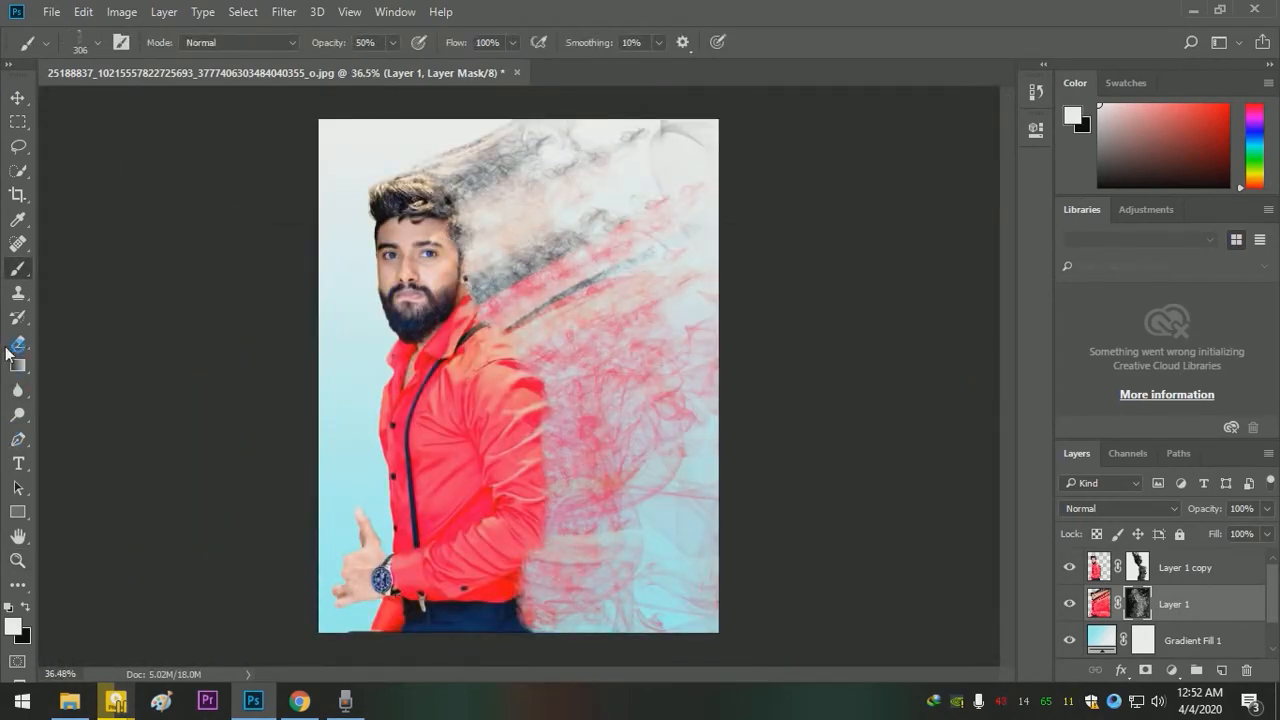
# - Switch the Brush tool to the Soft Round brush from General Brushes at 306 px with 0% hardness
pyautogui.rightClick(27, 275)
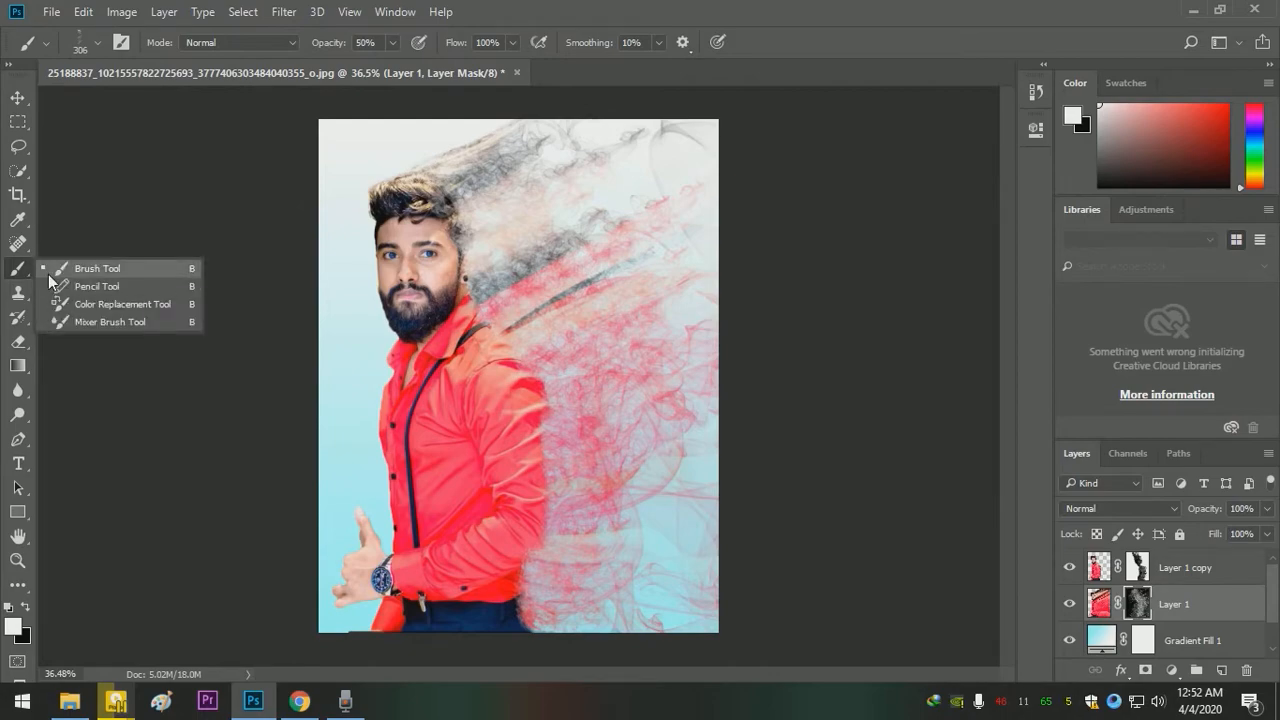
pyautogui.click(49, 273)
pyautogui.click(97, 43)
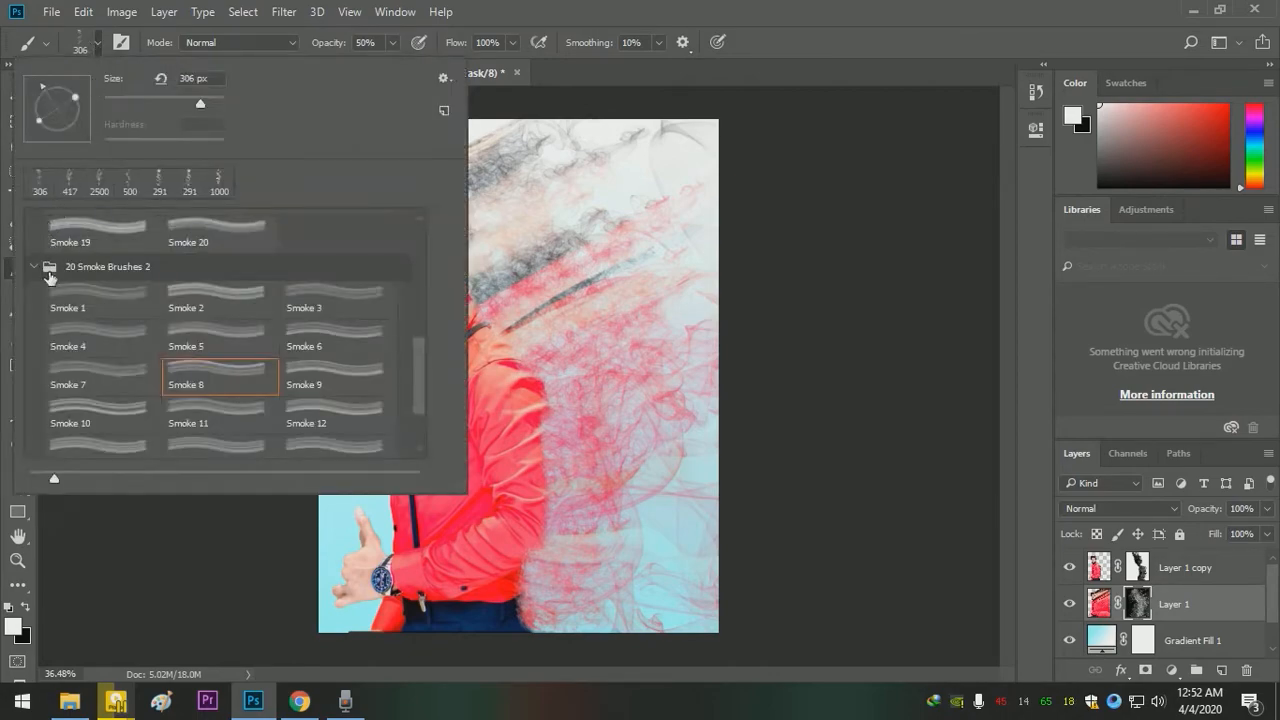
pyautogui.scroll(-5, 143, 288)
pyautogui.scroll(5, 145, 293)
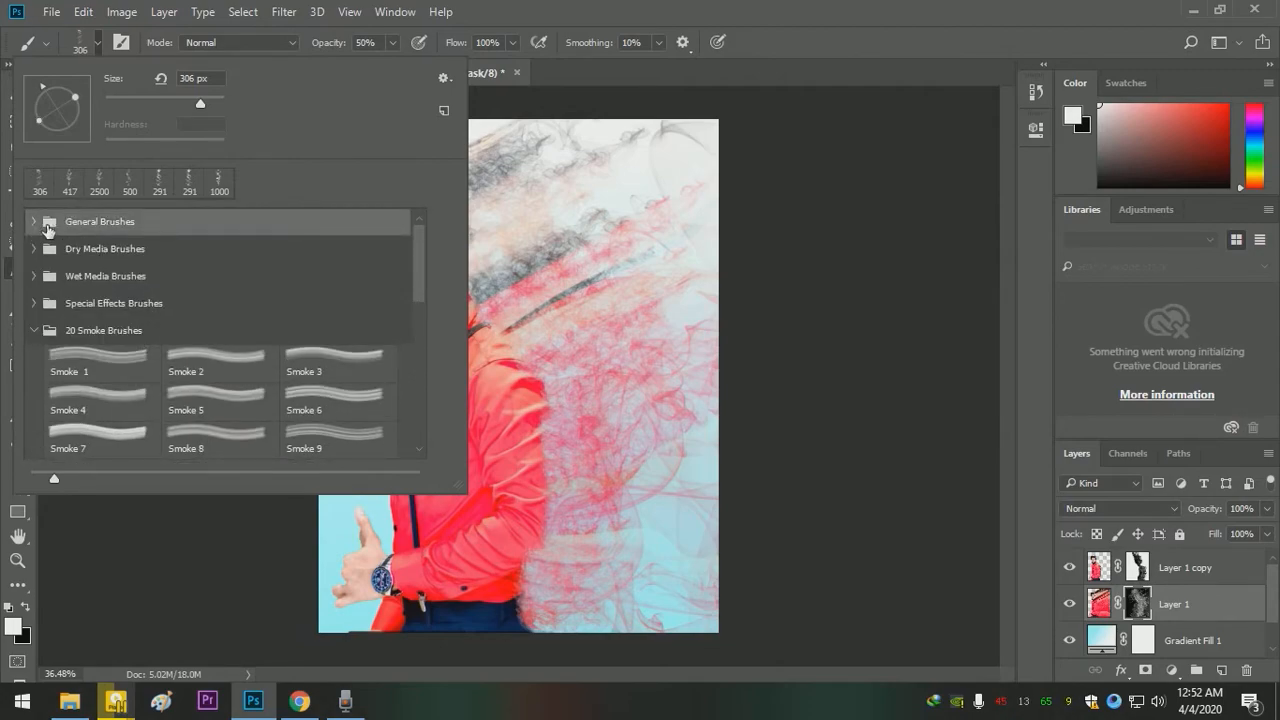
pyautogui.click(37, 221)
pyautogui.click(106, 256)
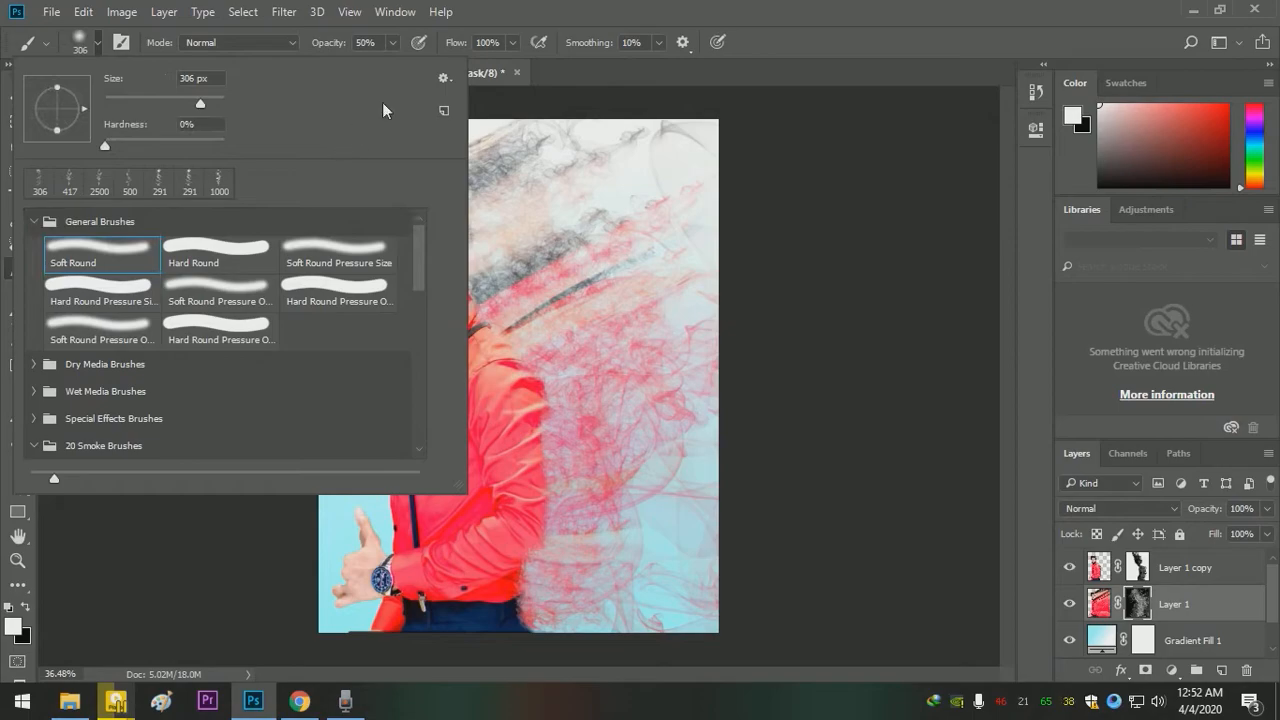
pyautogui.click(784, 224)
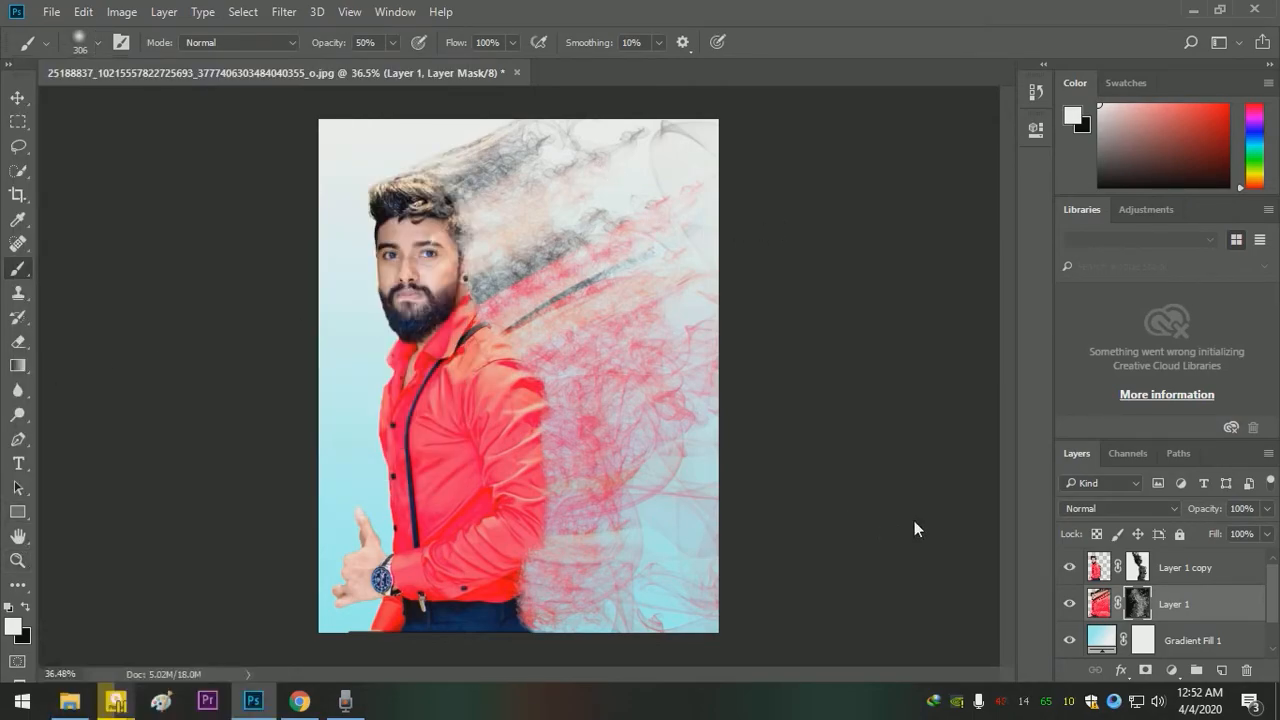
# - Target the image of Layer 1 copy instead of its mask and paint a soft white stroke over the trousers near the hip
pyautogui.click(1137, 580)
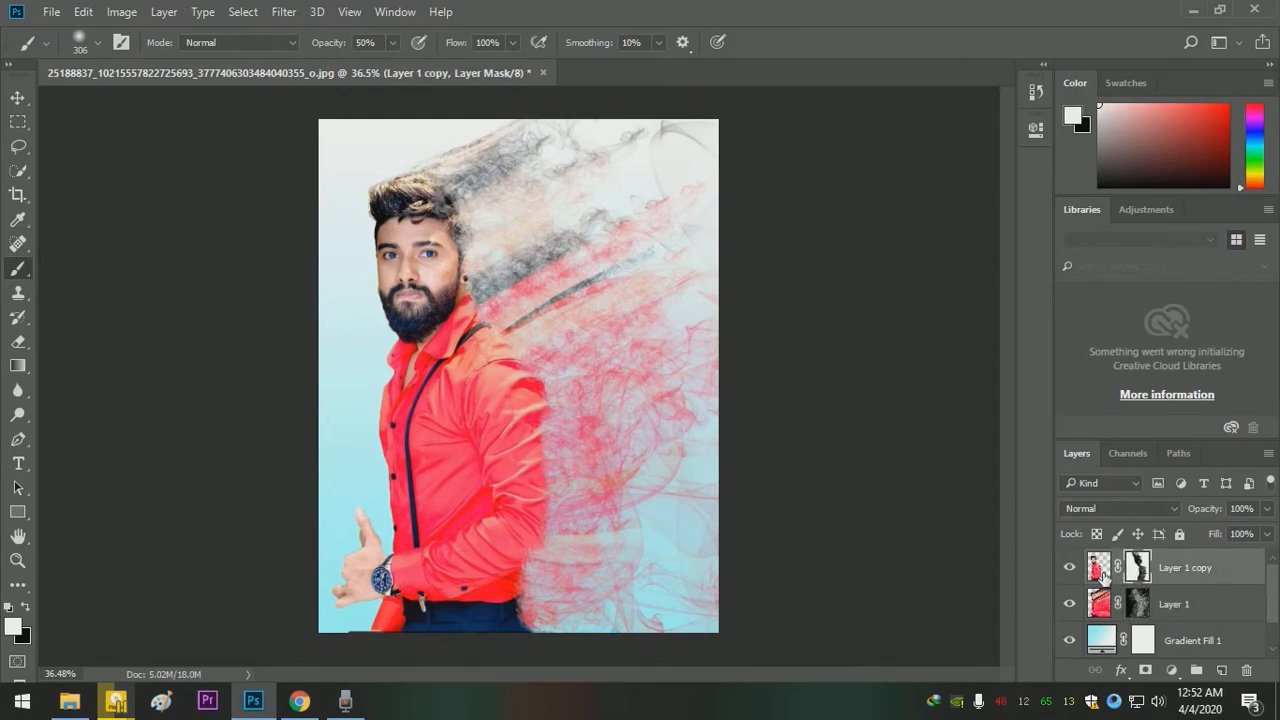
pyautogui.click(1101, 572)
pyautogui.moveTo(439, 543); pyautogui.dragTo(457, 571)
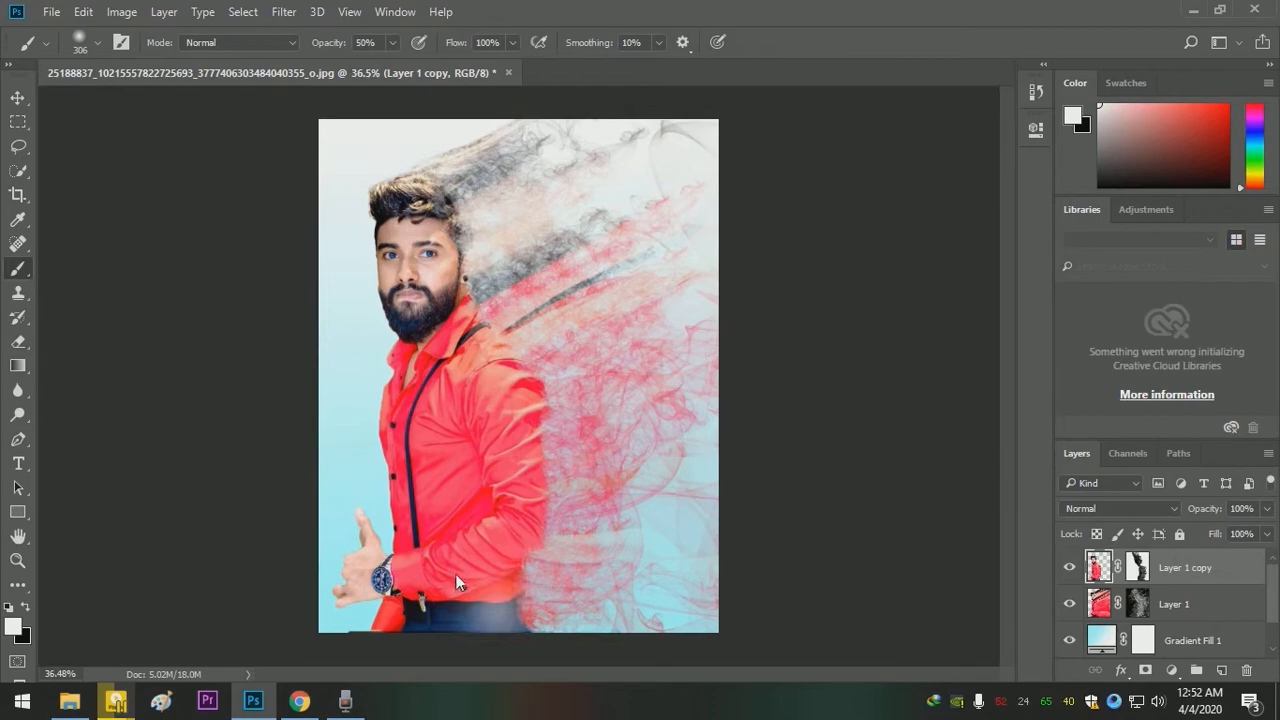
# - Undo the white stroke over the trousers and target the mask of Layer 1 copy instead of its image
pyautogui.hotkey('ctrl', 'z')
pyautogui.click(1138, 568)
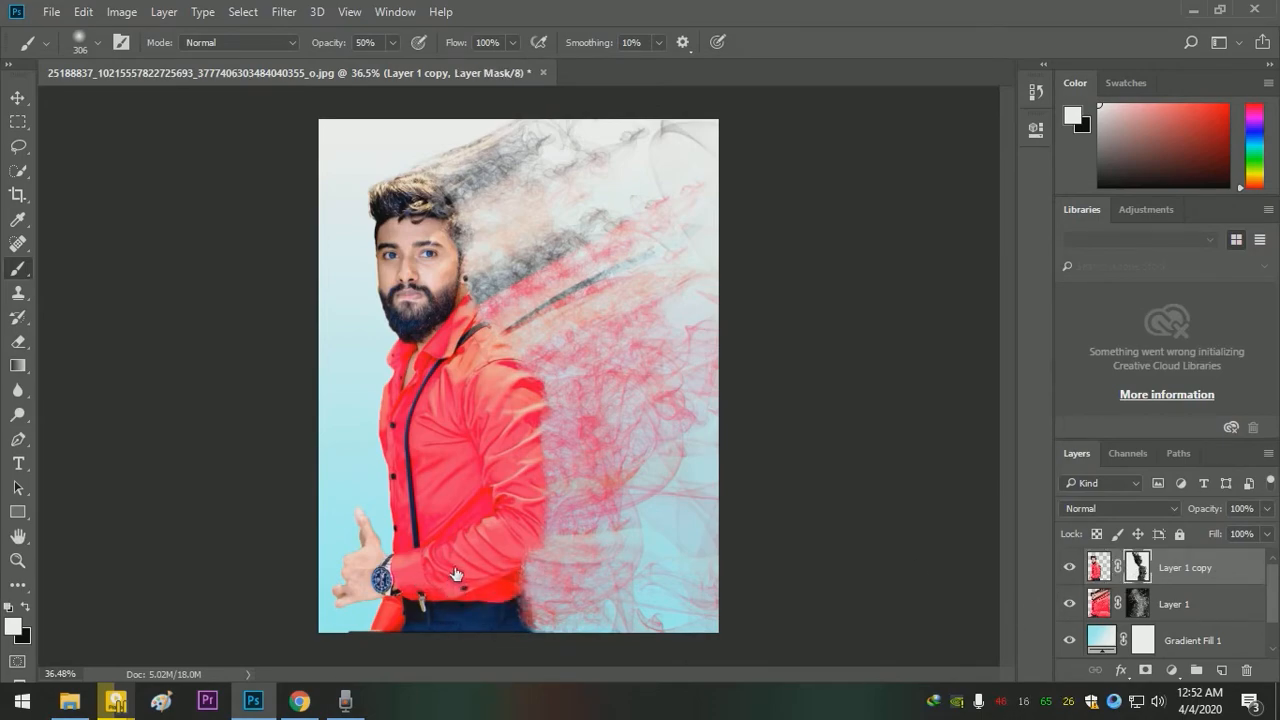
pyautogui.moveTo(516, 556); pyautogui.dragTo(568, 617)
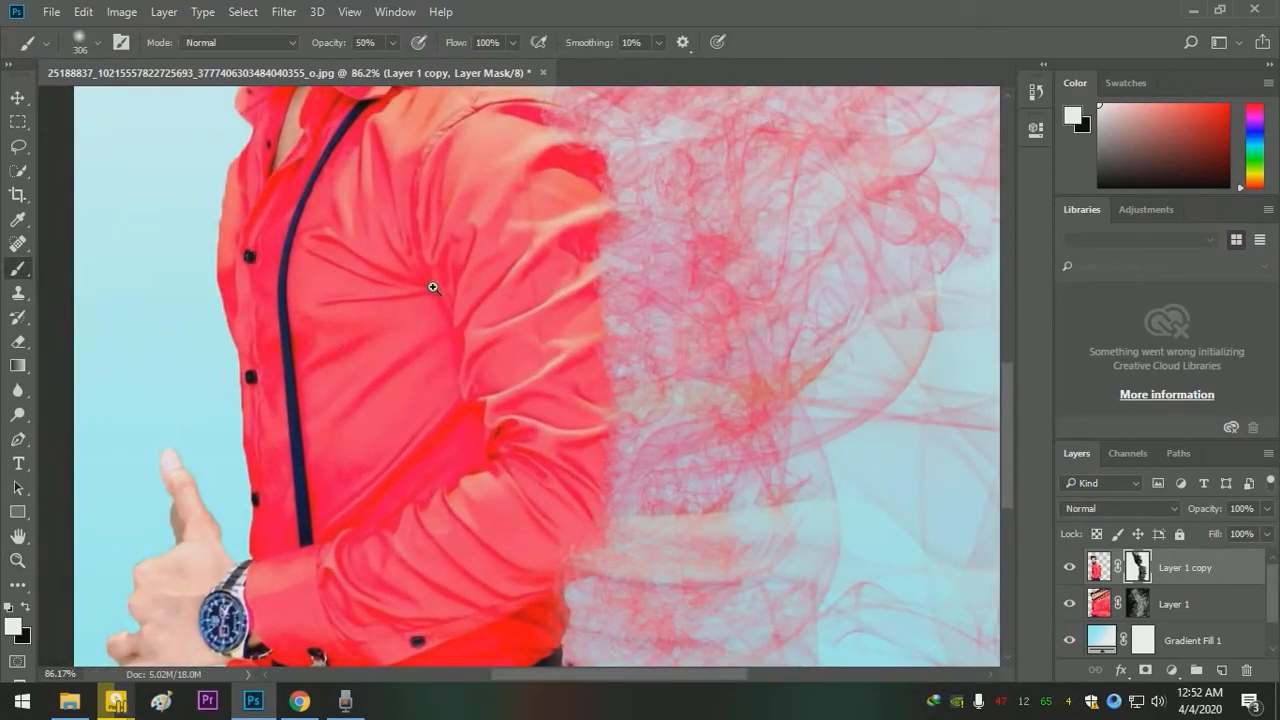
# - Reduce the Soft Round brush to 70 px and paint white on the mask to restore the sleeve and shoulder edges
pyautogui.press('[')
pyautogui.press('[')
pyautogui.press('[')
pyautogui.press('[')
pyautogui.press('[')
pyautogui.press('[')
pyautogui.press('[')
pyautogui.moveTo(543, 571)
pyautogui.mouseDown()
pyautogui.moveTo(574, 555)
pyautogui.moveTo(589, 466)
pyautogui.moveTo(567, 181)
pyautogui.moveTo(580, 217)
pyautogui.moveTo(583, 180)
pyautogui.moveTo(594, 220)
pyautogui.moveTo(594, 256)
pyautogui.moveTo(531, 133)
pyautogui.moveTo(563, 154)
pyautogui.moveTo(534, 126)
pyautogui.moveTo(531, 217)
pyautogui.moveTo(554, 342)
pyautogui.mouseUp()
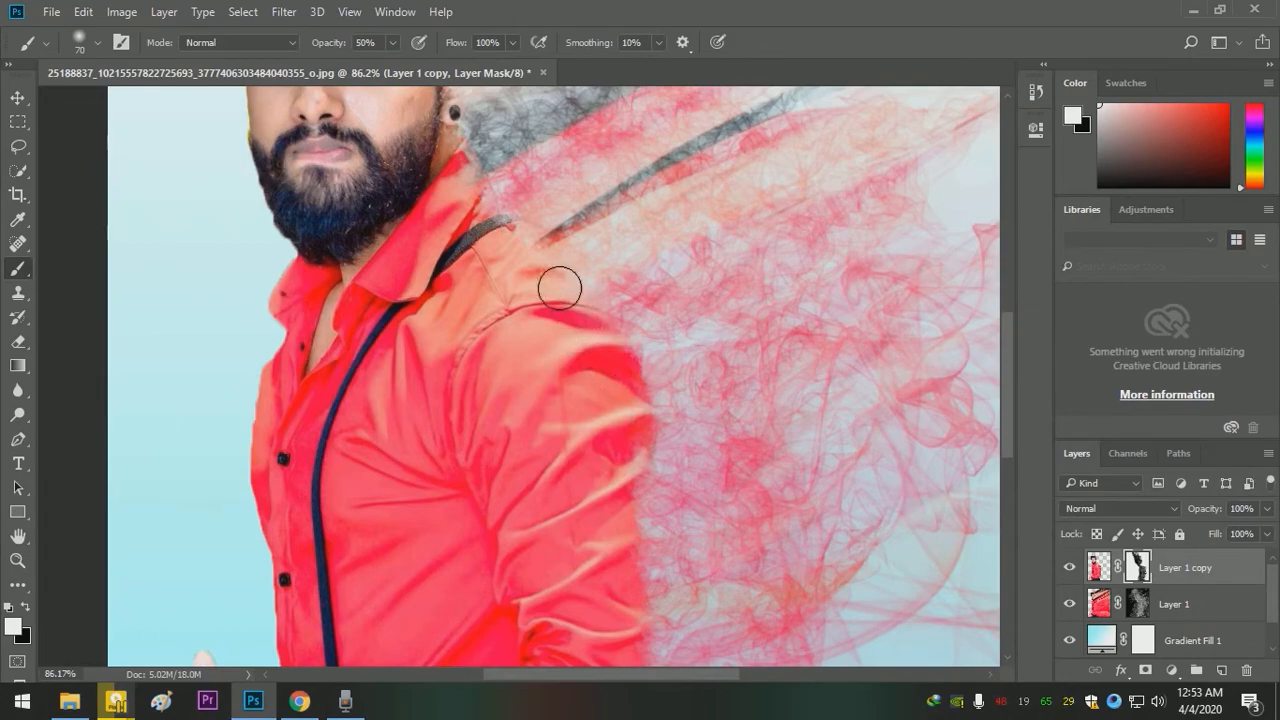
pyautogui.moveTo(519, 248)
pyautogui.mouseDown()
pyautogui.moveTo(469, 179)
pyautogui.moveTo(493, 236)
pyautogui.moveTo(460, 217)
pyautogui.moveTo(514, 444)
pyautogui.mouseUp()
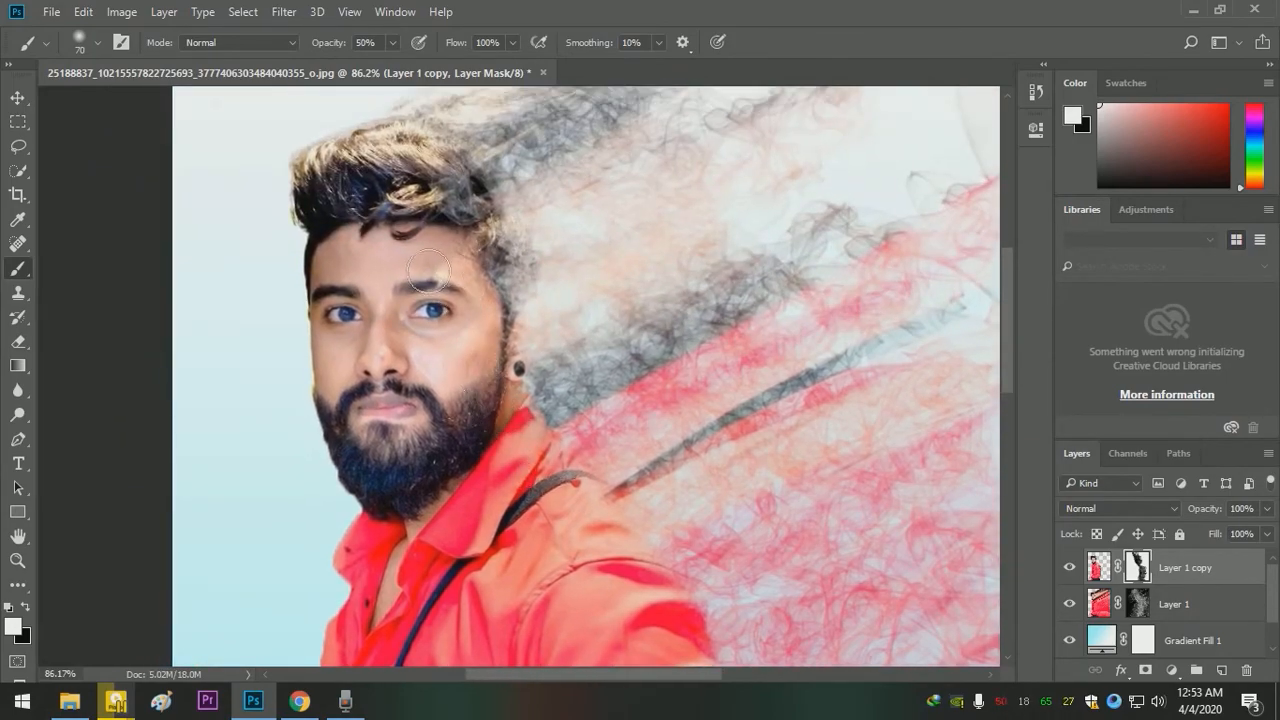
# - Restore the side of the face, the hair and the area beside the ear on the mask with the 70 px brush
pyautogui.moveTo(474, 299)
pyautogui.mouseDown()
pyautogui.moveTo(485, 290)
pyautogui.moveTo(483, 332)
pyautogui.moveTo(477, 312)
pyautogui.mouseUp()
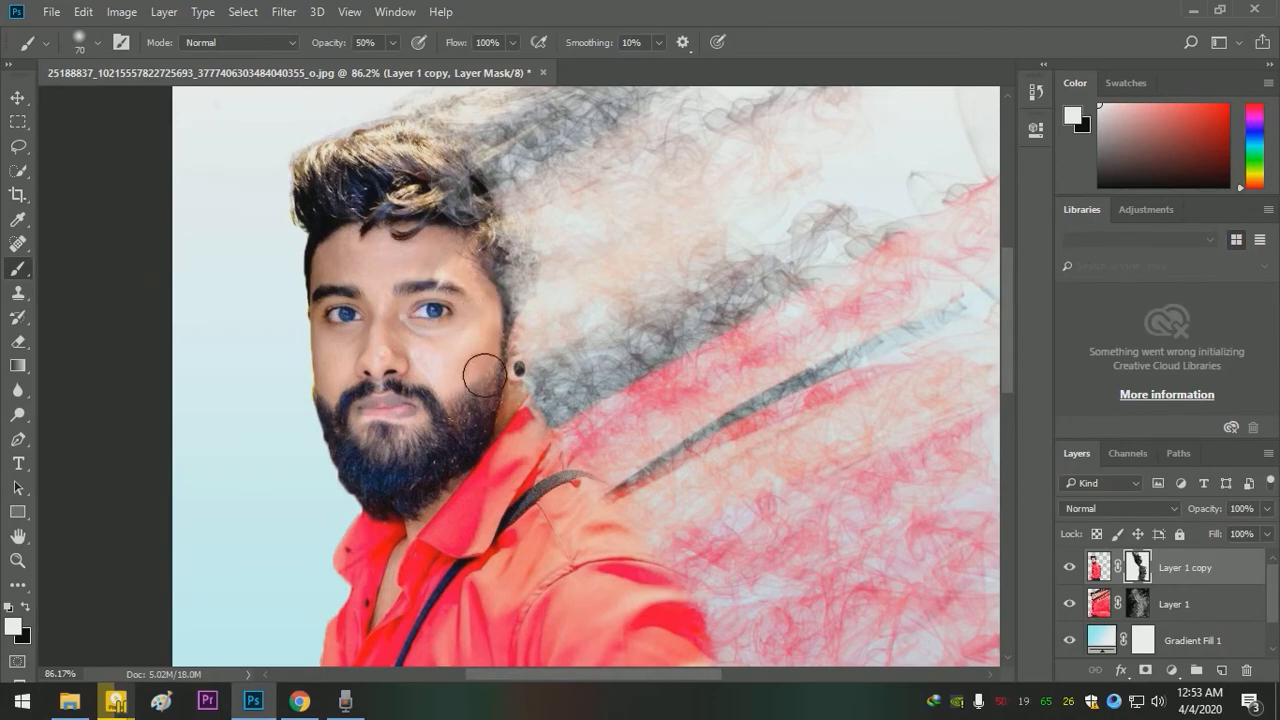
pyautogui.moveTo(407, 203)
pyautogui.mouseDown()
pyautogui.moveTo(442, 228)
pyautogui.moveTo(444, 199)
pyautogui.moveTo(455, 207)
pyautogui.moveTo(439, 174)
pyautogui.moveTo(471, 214)
pyautogui.mouseUp()
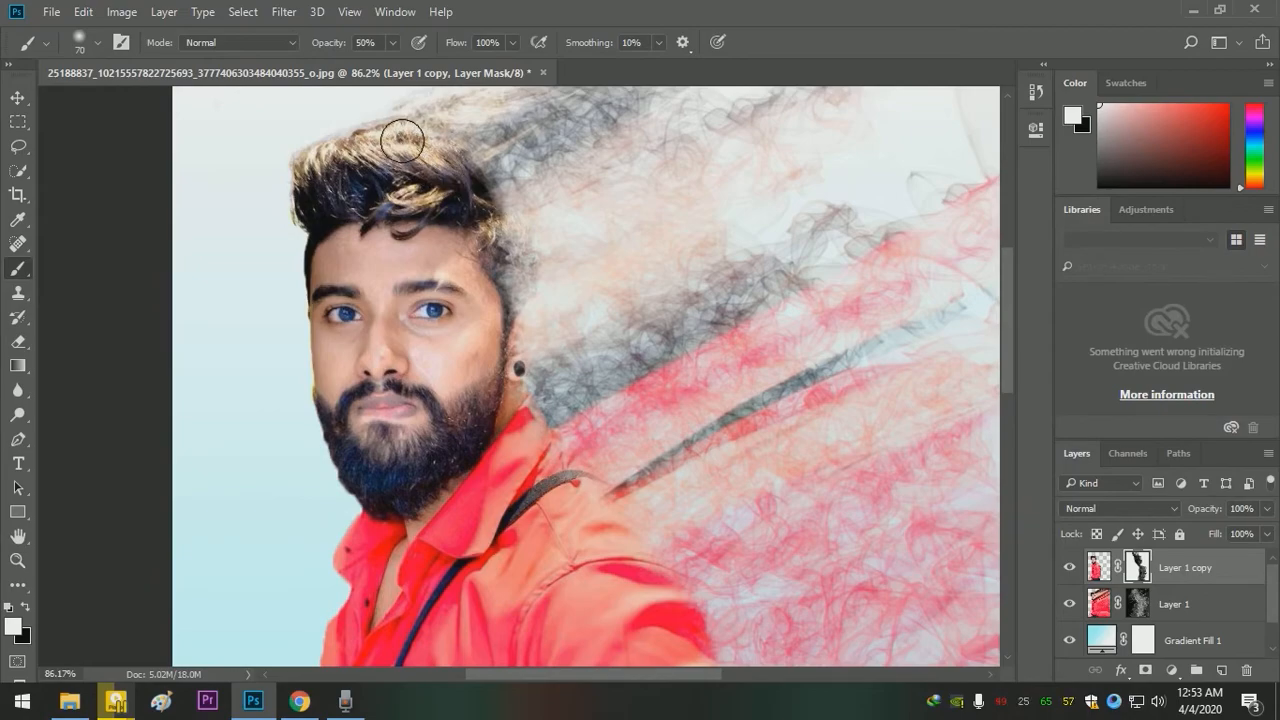
pyautogui.moveTo(484, 244)
pyautogui.mouseDown()
pyautogui.moveTo(506, 313)
pyautogui.moveTo(509, 420)
pyautogui.mouseUp()
pyautogui.moveTo(601, 502)
pyautogui.mouseDown()
pyautogui.moveTo(433, 310)
pyautogui.moveTo(395, 287)
pyautogui.mouseUp()
pyautogui.press('z')
pyautogui.moveTo(495, 348); pyautogui.dragTo(443, 312)
pyautogui.press('b')
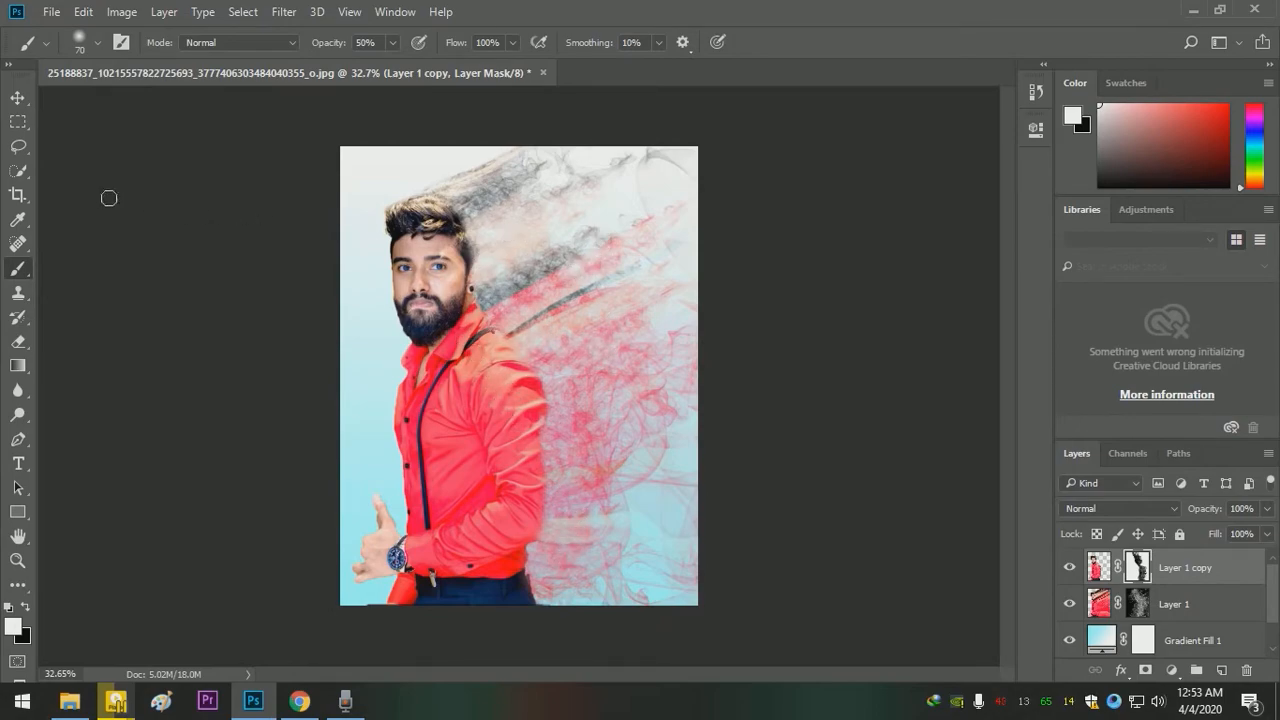
# - Add a Gradient Map adjustment layer above Layer 1 copy using the Violet, Orange preset
pyautogui.click(17, 97)
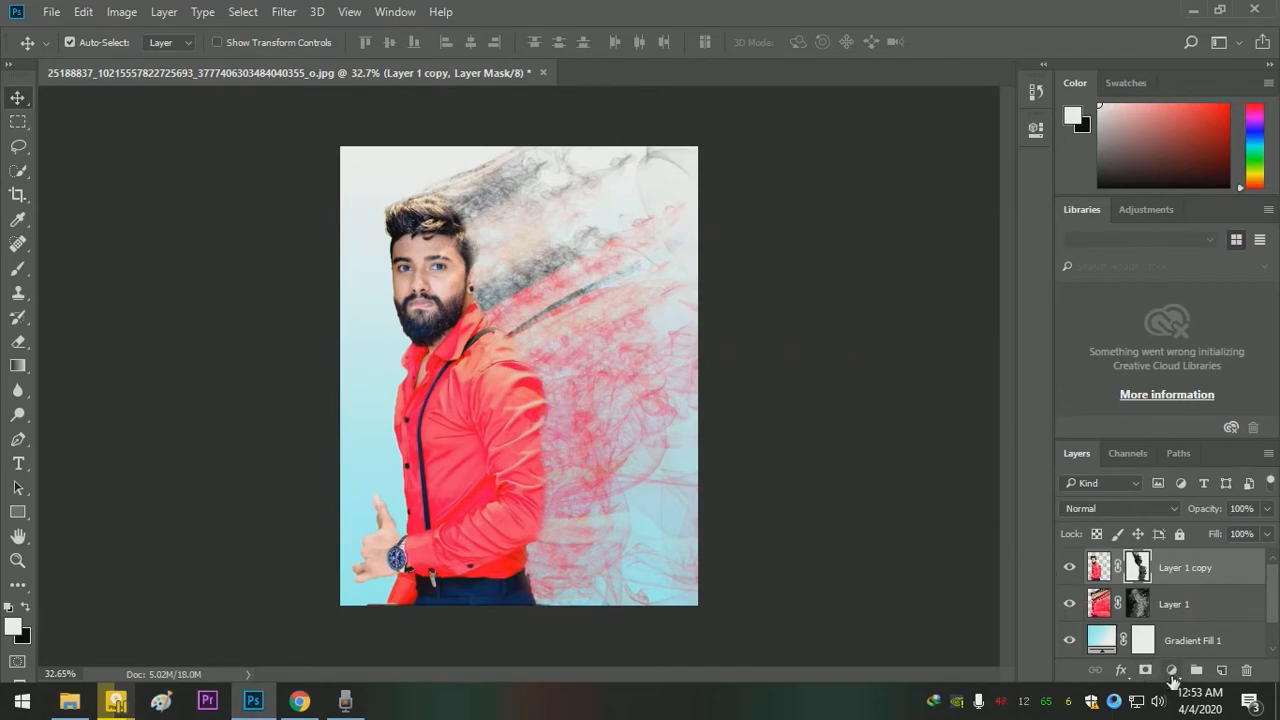
pyautogui.click(1171, 677)
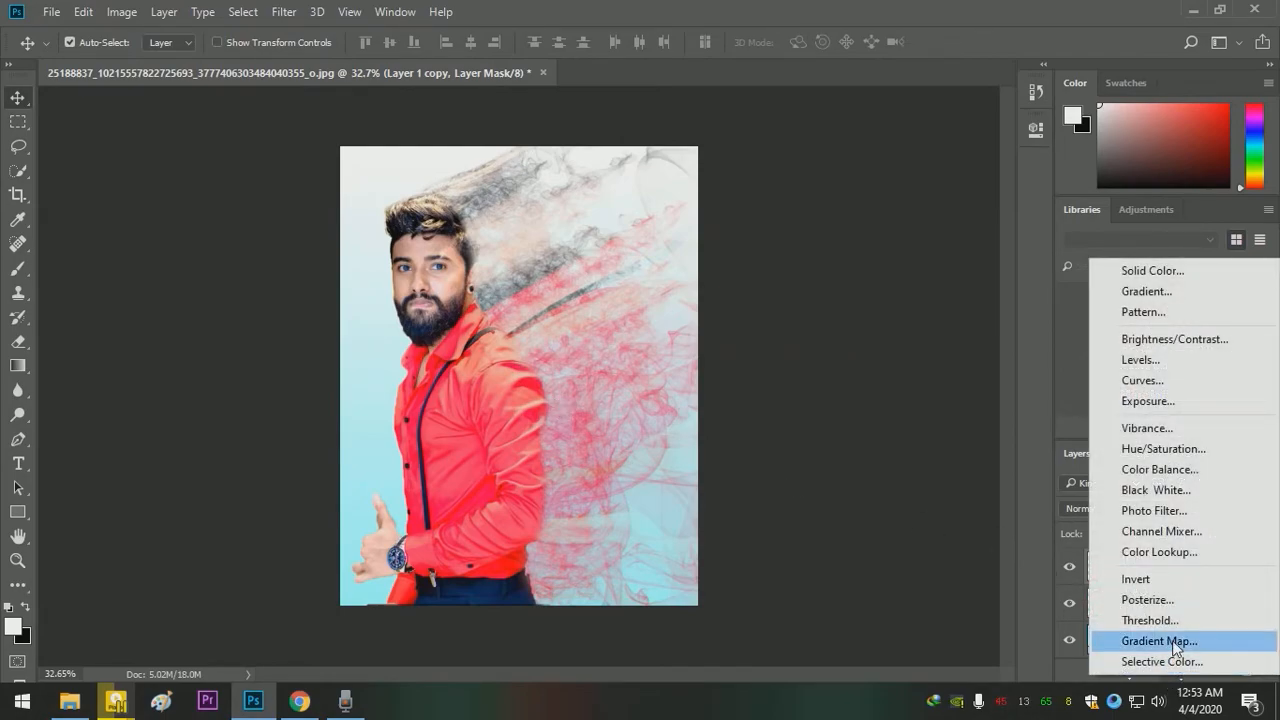
pyautogui.click(1176, 641)
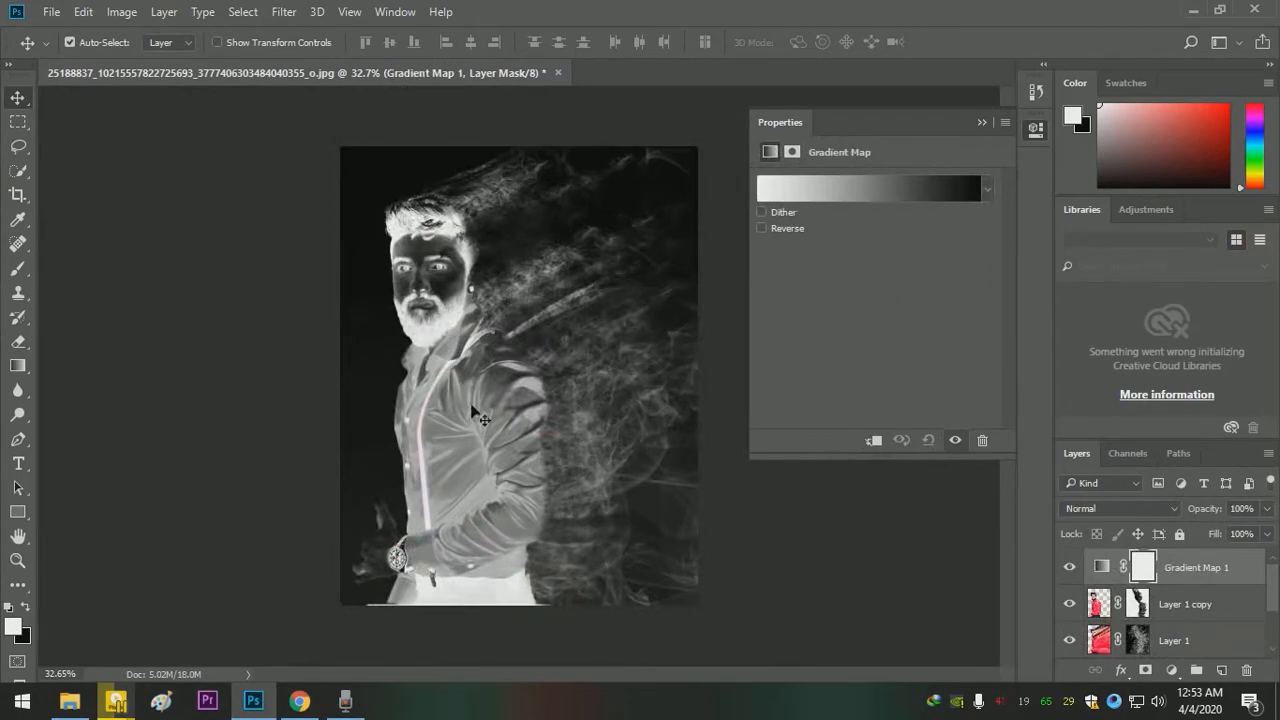
pyautogui.click(806, 188)
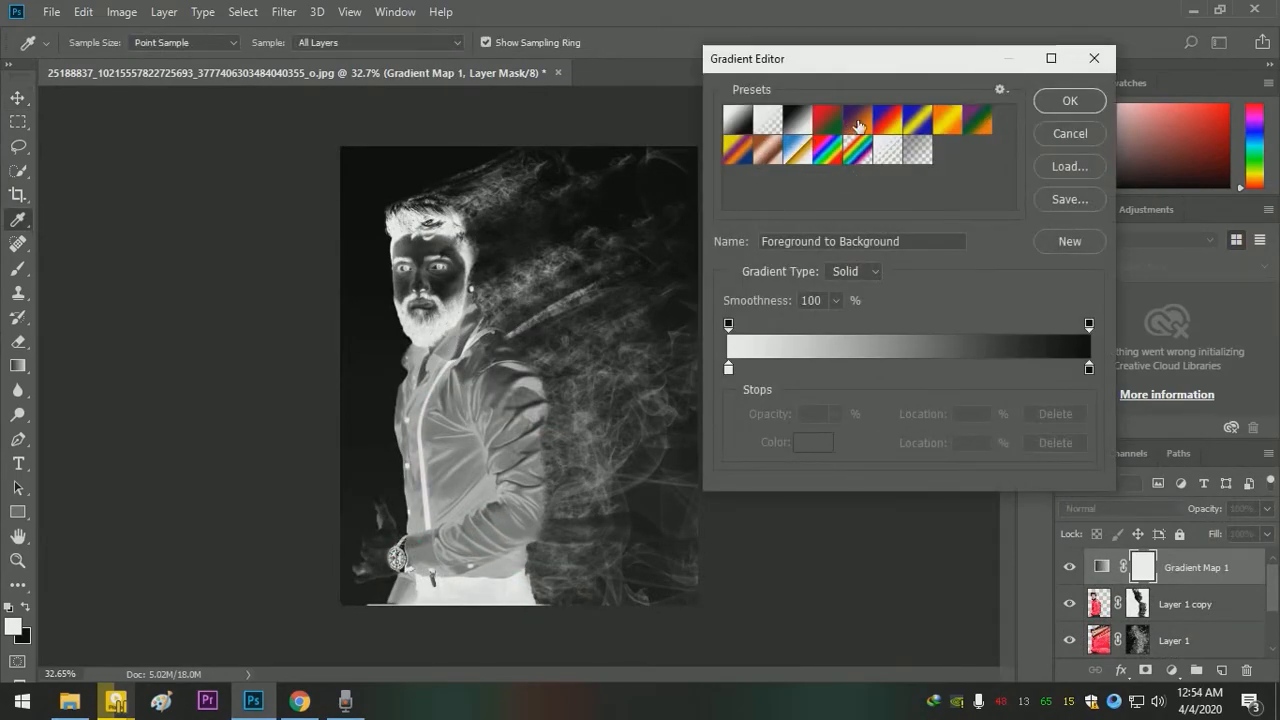
pyautogui.click(857, 121)
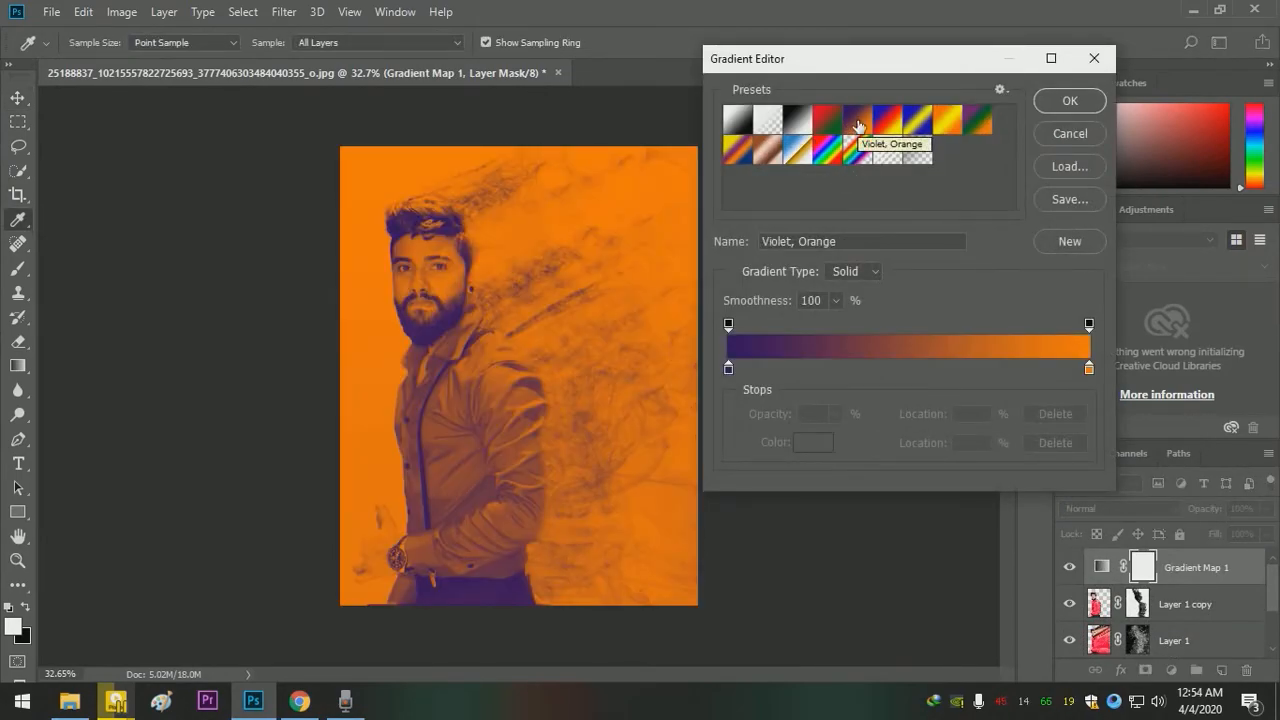
pyautogui.click(1066, 103)
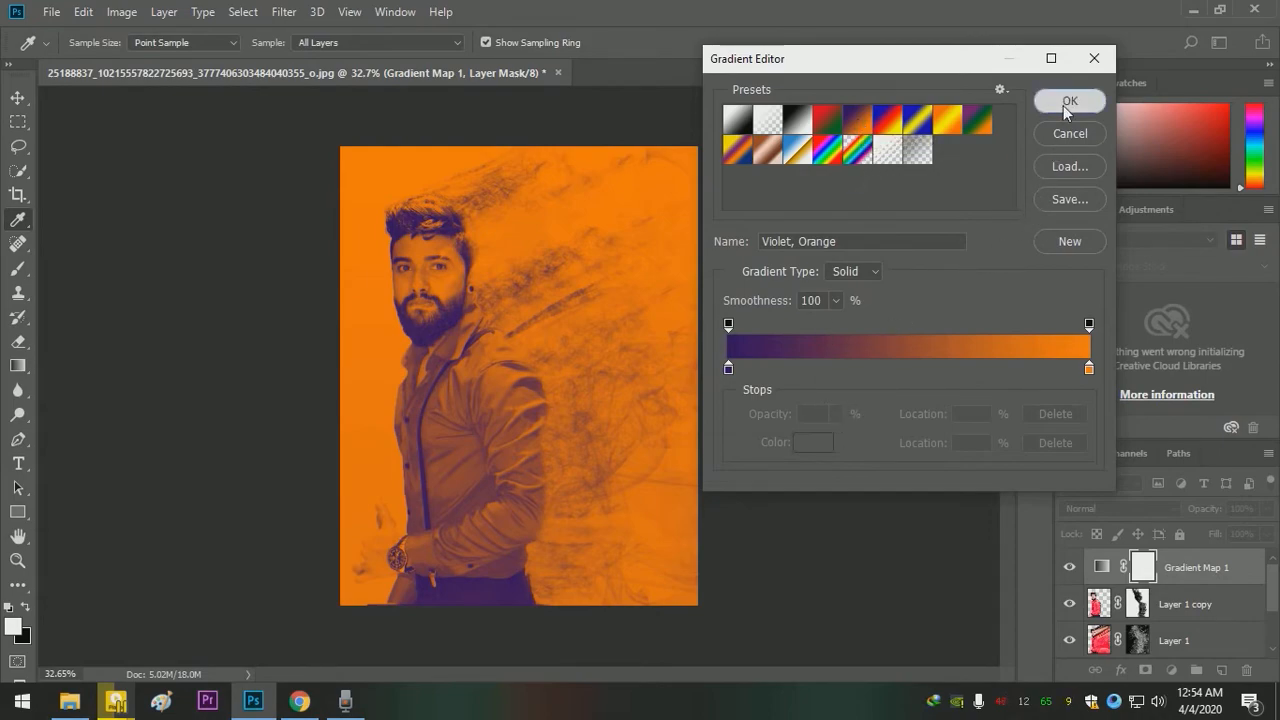
# - Set the gradient map layer's blend mode to Screen and its opacity to 50%
pyautogui.click(1142, 507)
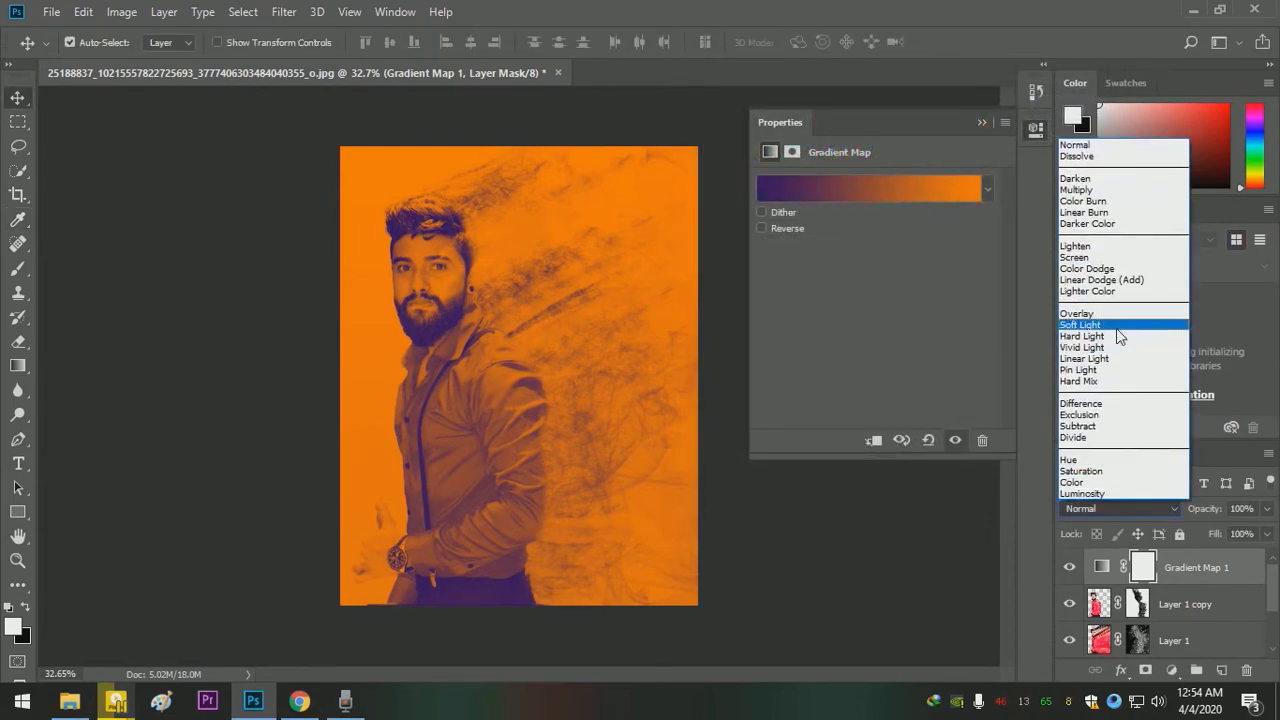
pyautogui.click(1121, 258)
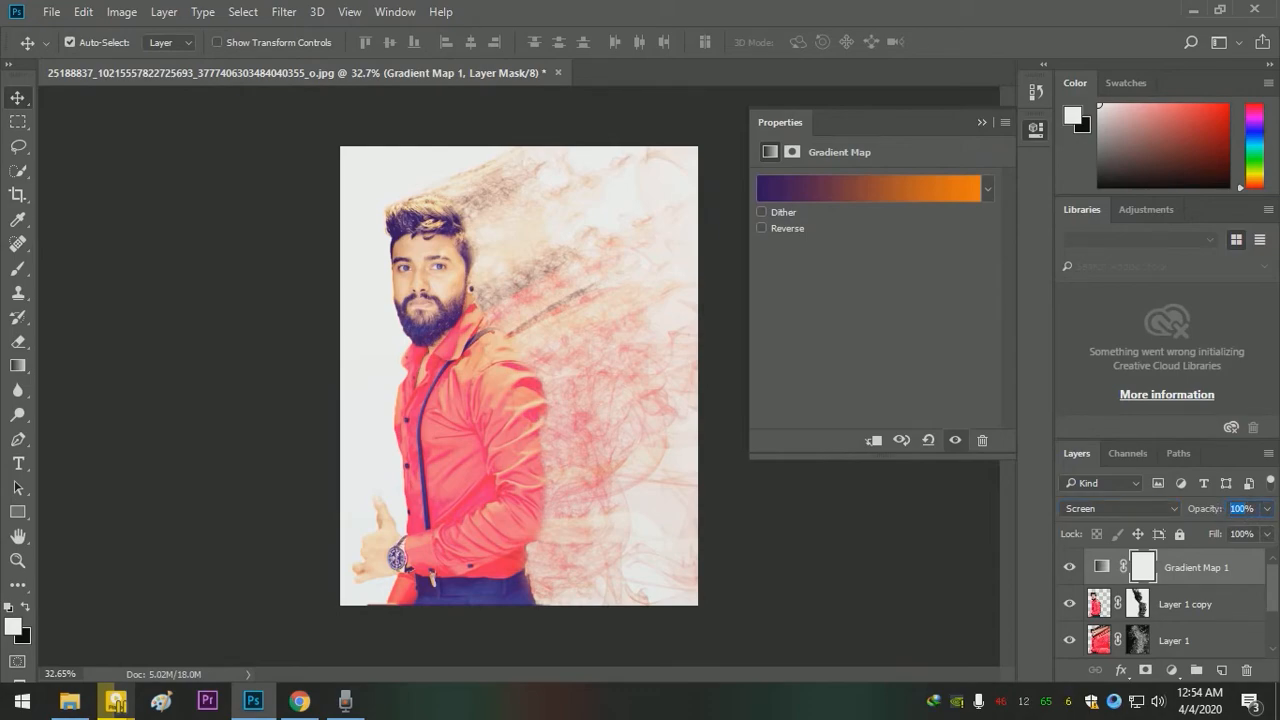
pyautogui.write('25')
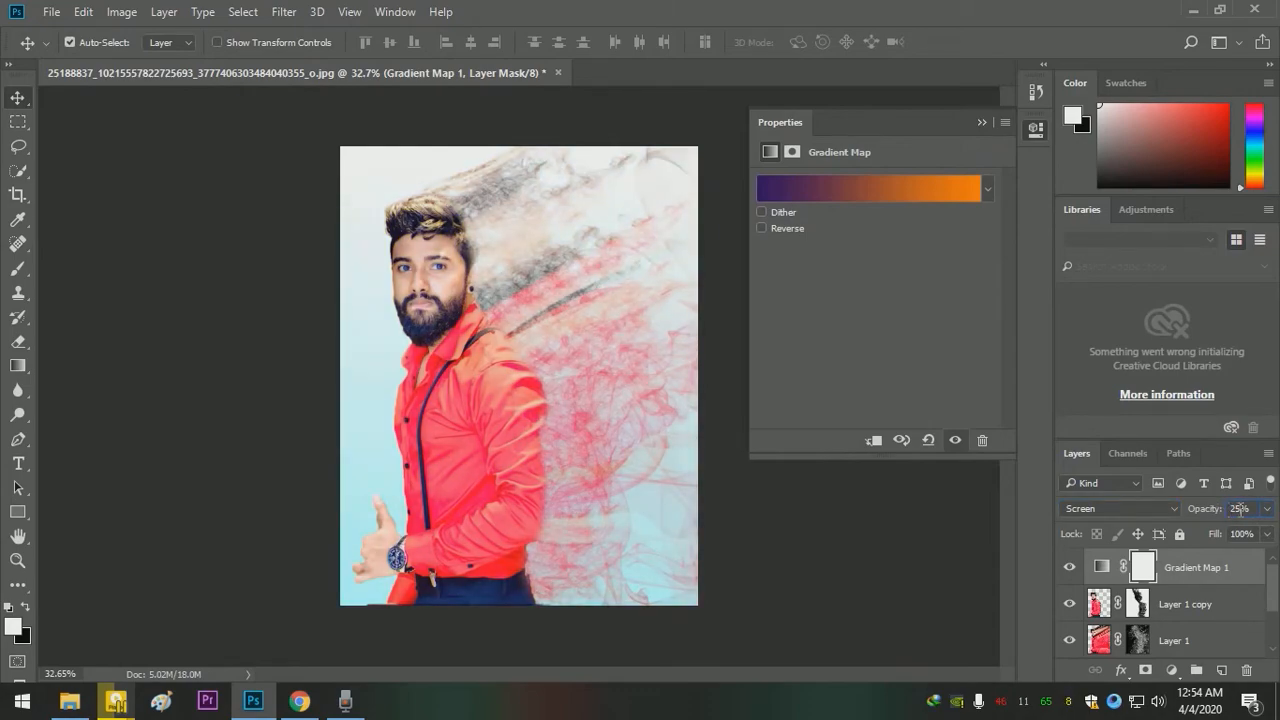
pyautogui.write('0')
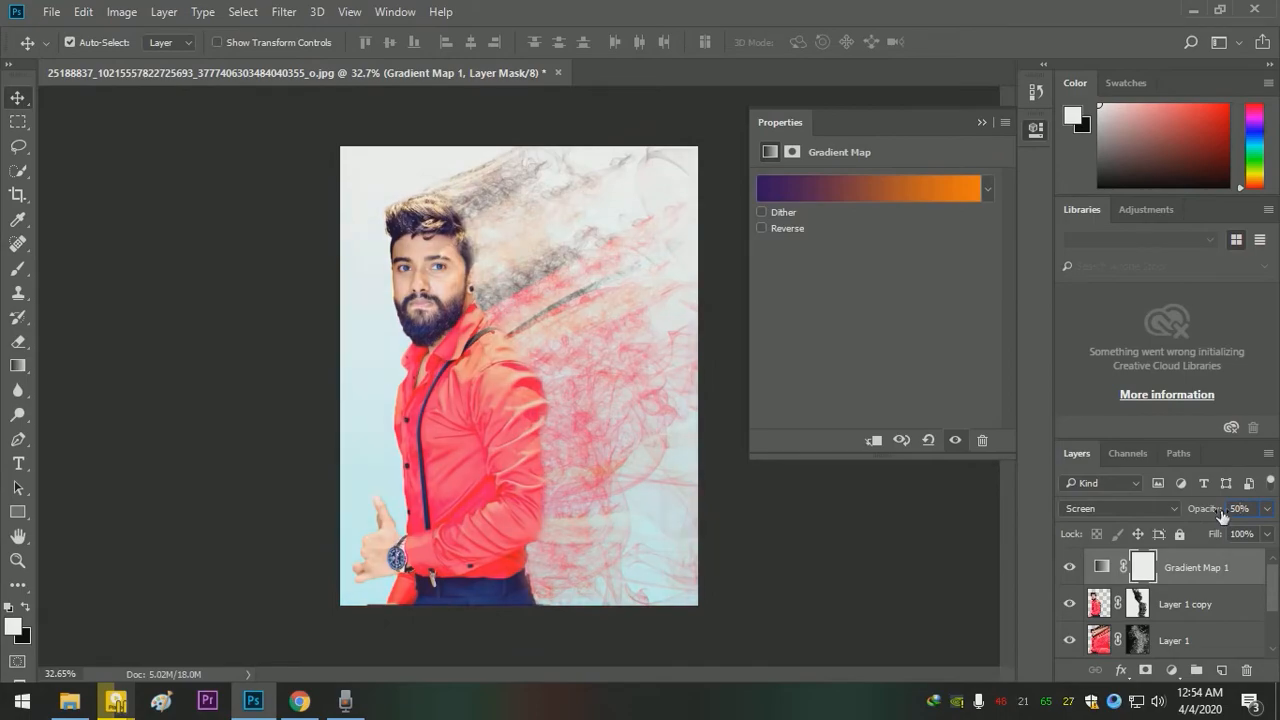
# - Add a second Gradient Map adjustment layer, try several presets such as Blue, Red, Yellow, and apply Violet, Orange
pyautogui.click(1174, 672)
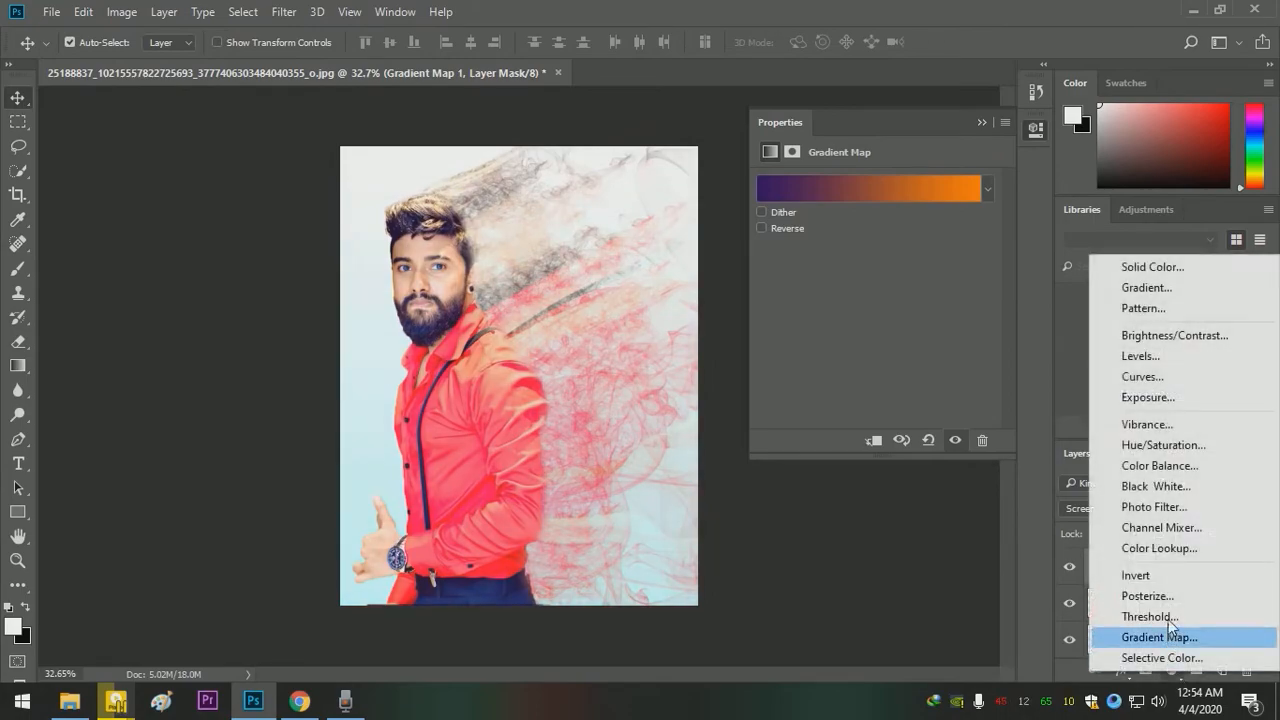
pyautogui.click(1150, 636)
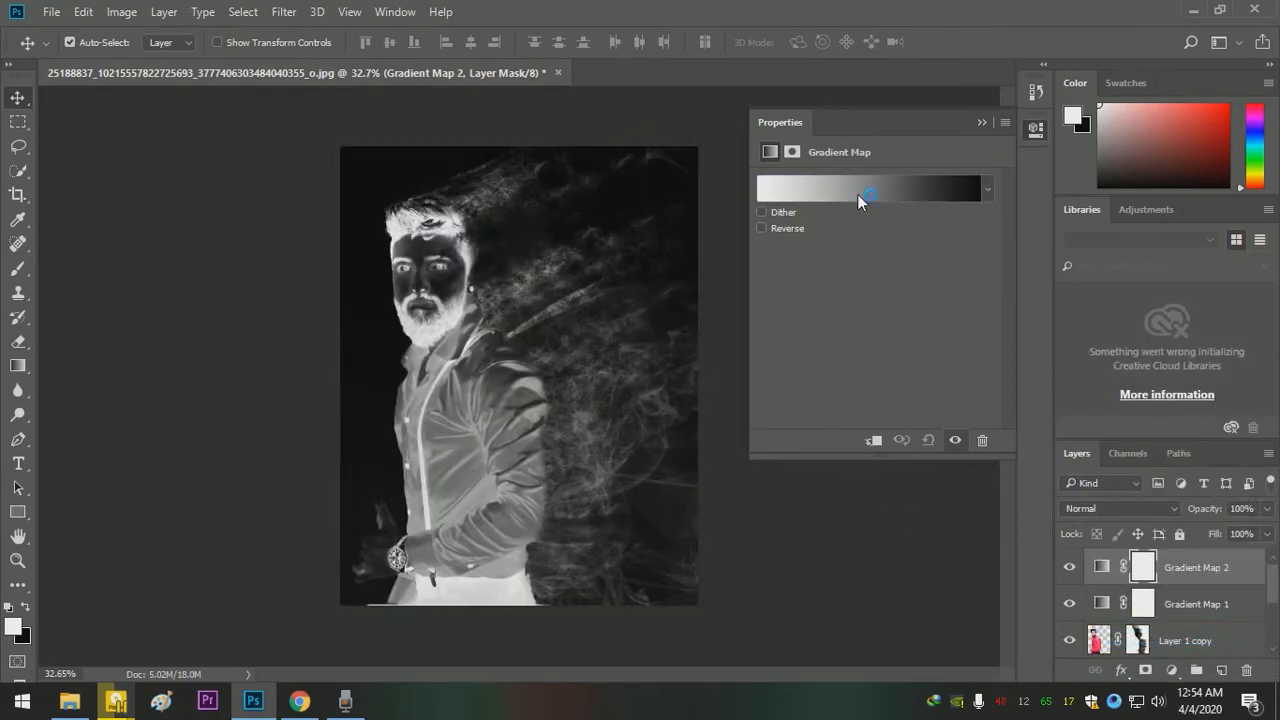
pyautogui.click(857, 194)
pyautogui.click(880, 125)
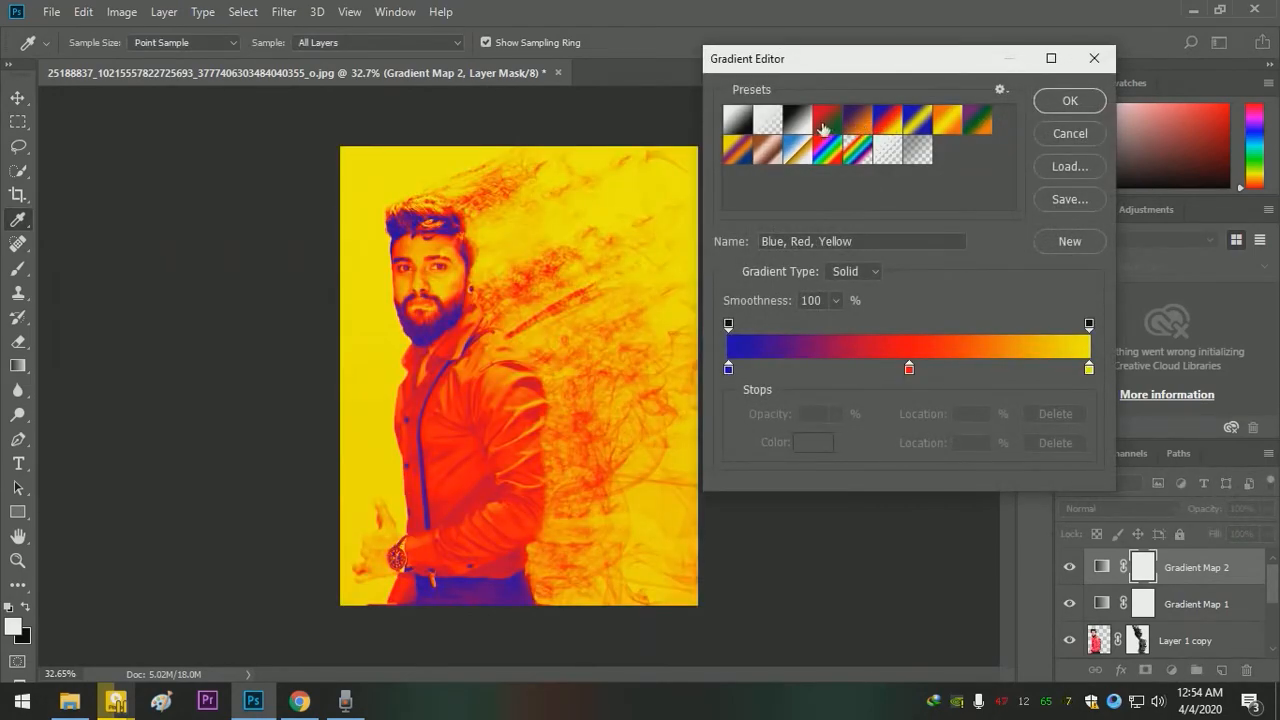
pyautogui.click(823, 124)
pyautogui.click(855, 124)
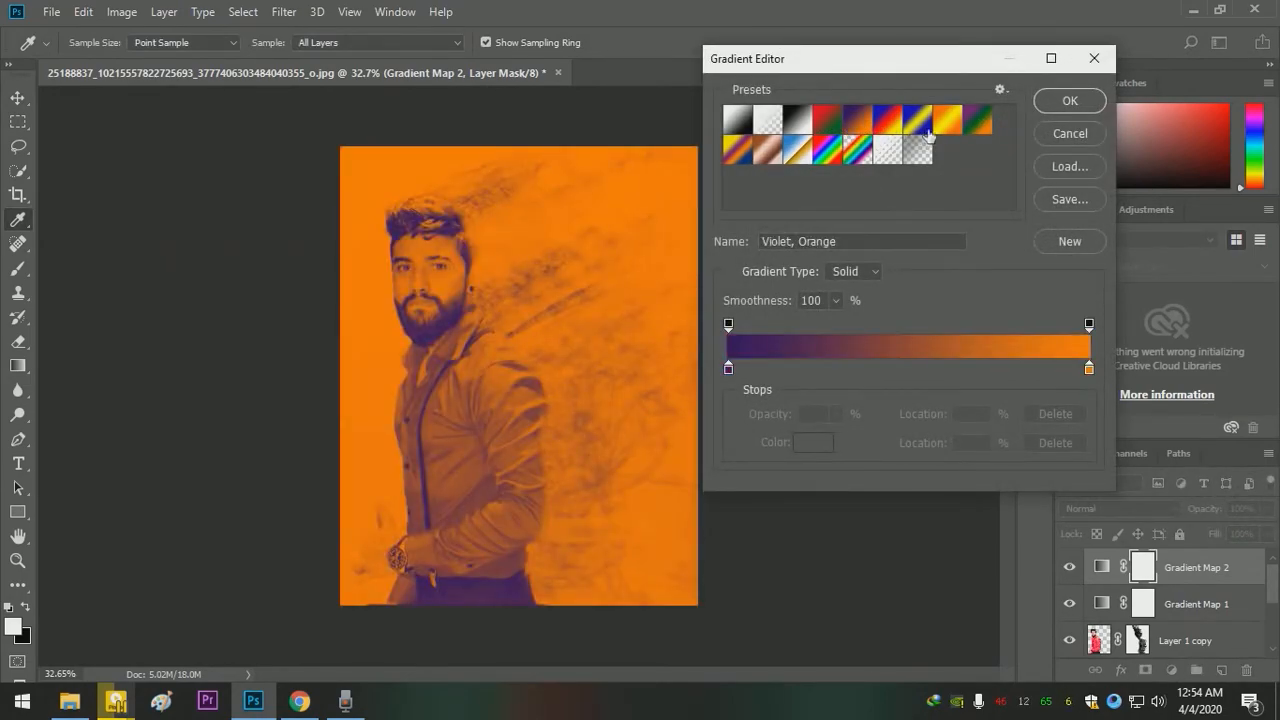
pyautogui.click(948, 122)
pyautogui.click(886, 121)
pyautogui.click(859, 122)
pyautogui.click(1086, 104)
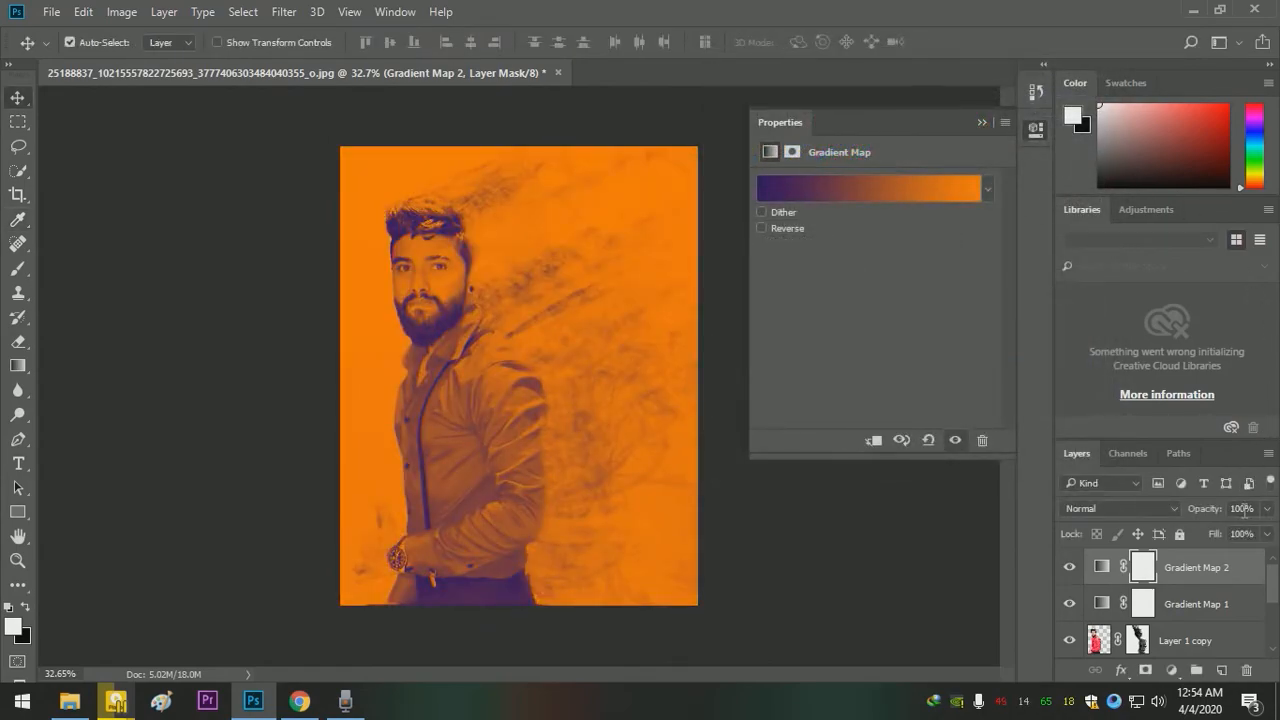
# - Set the second gradient map's opacity to 75%, try Overlay and switch its blend mode to Screen
pyautogui.write('75')
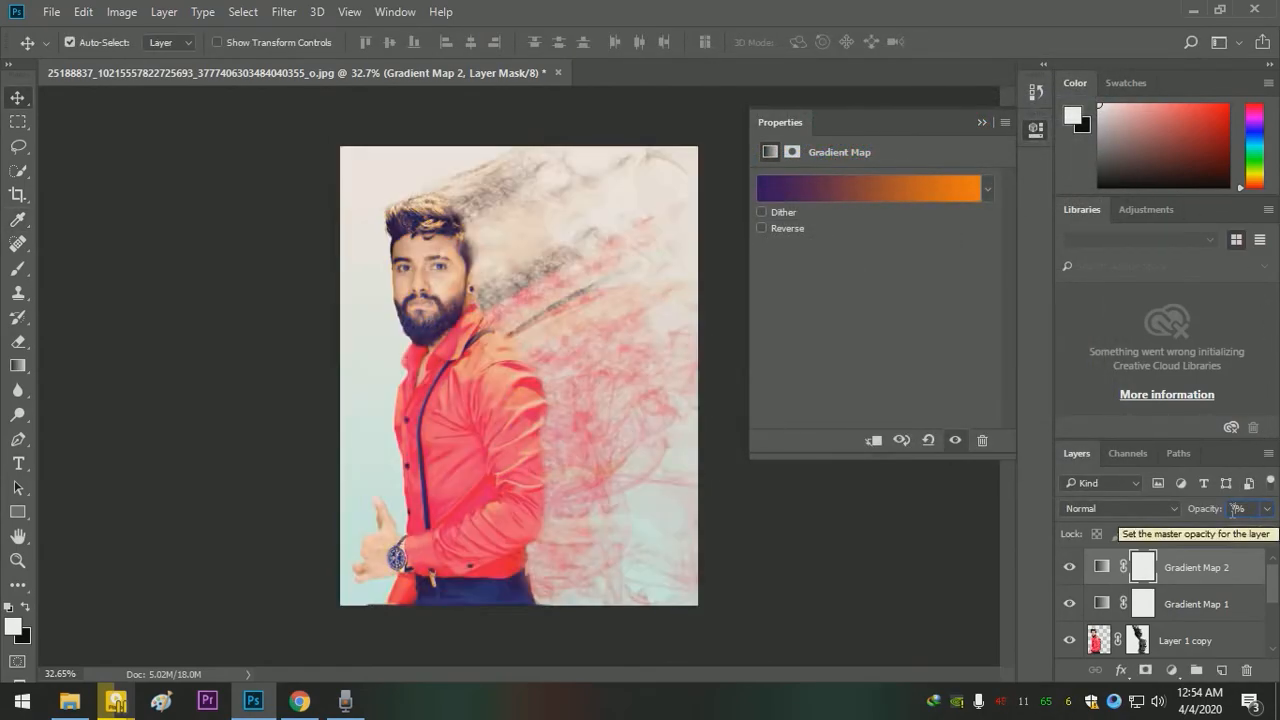
pyautogui.click(1118, 508)
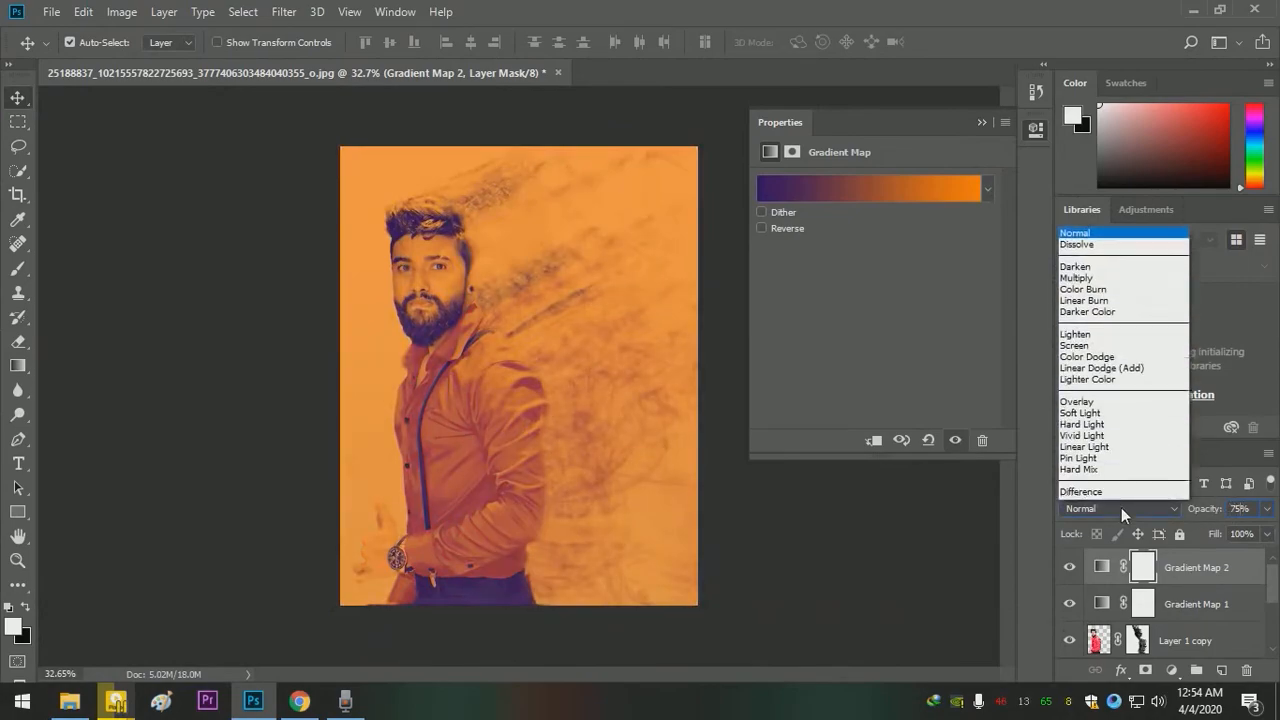
pyautogui.click(1103, 315)
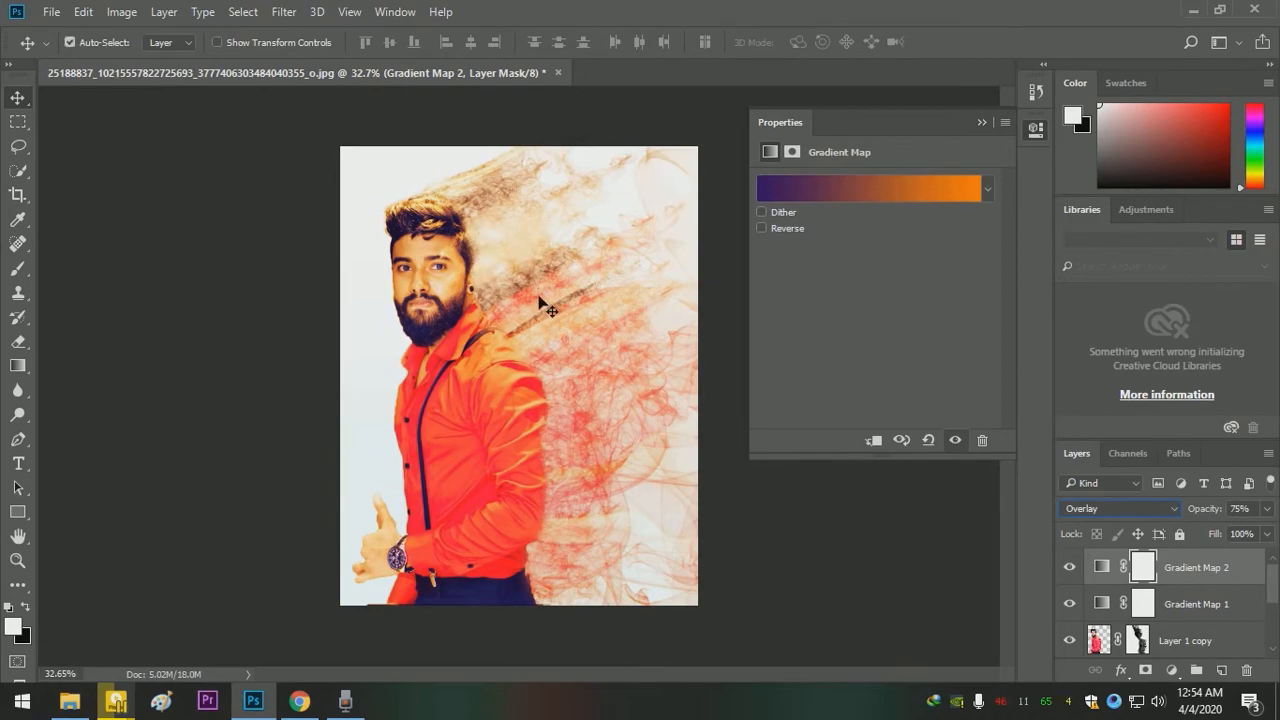
pyautogui.click(1111, 509)
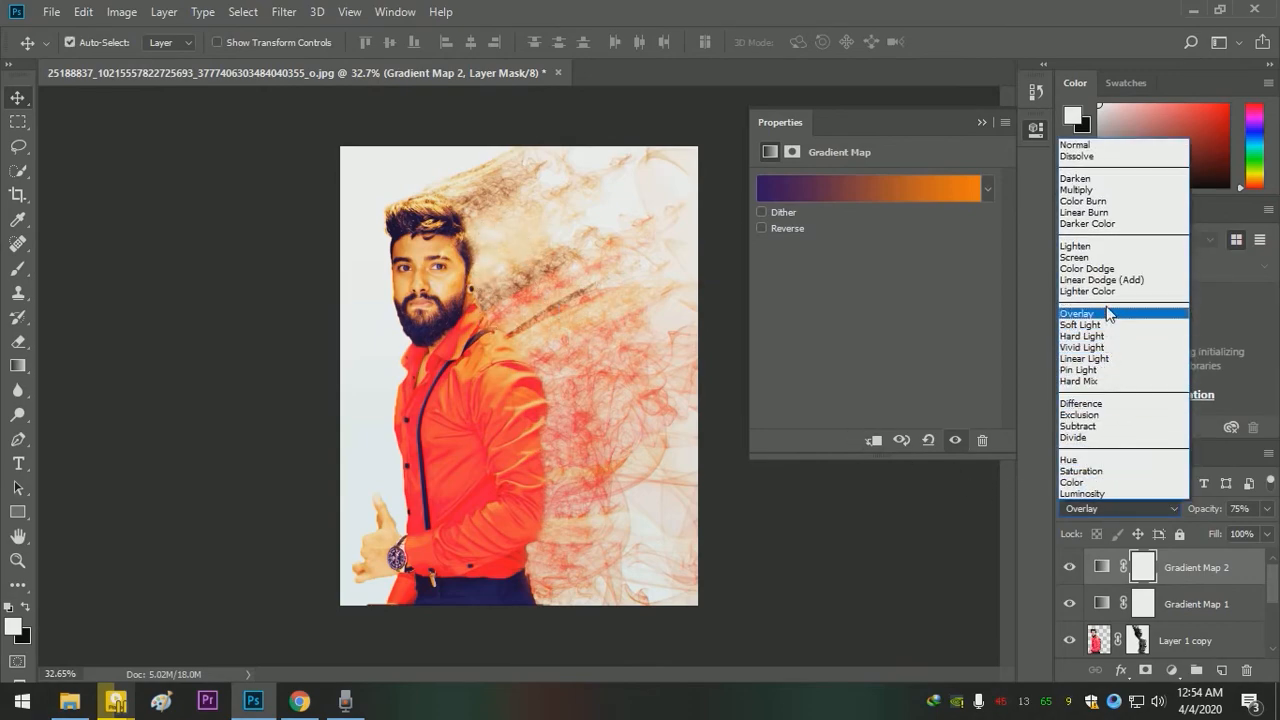
pyautogui.press('Escape')
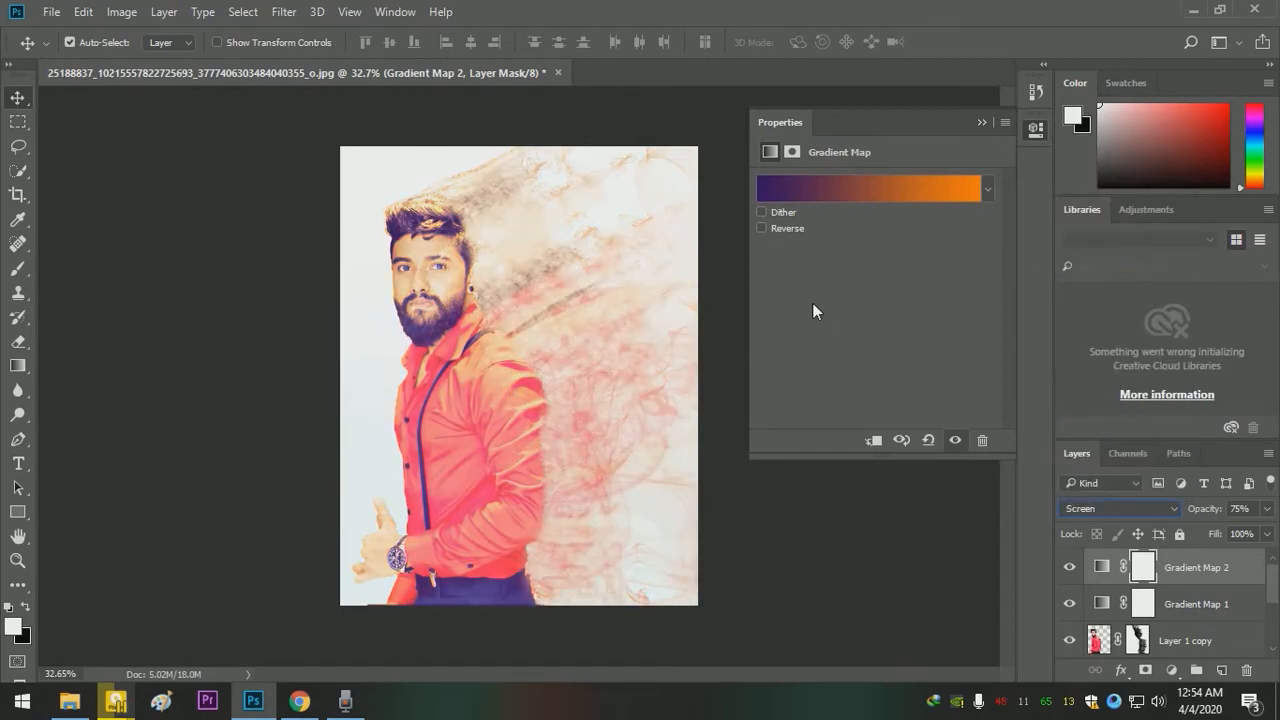
pyautogui.click(979, 120)
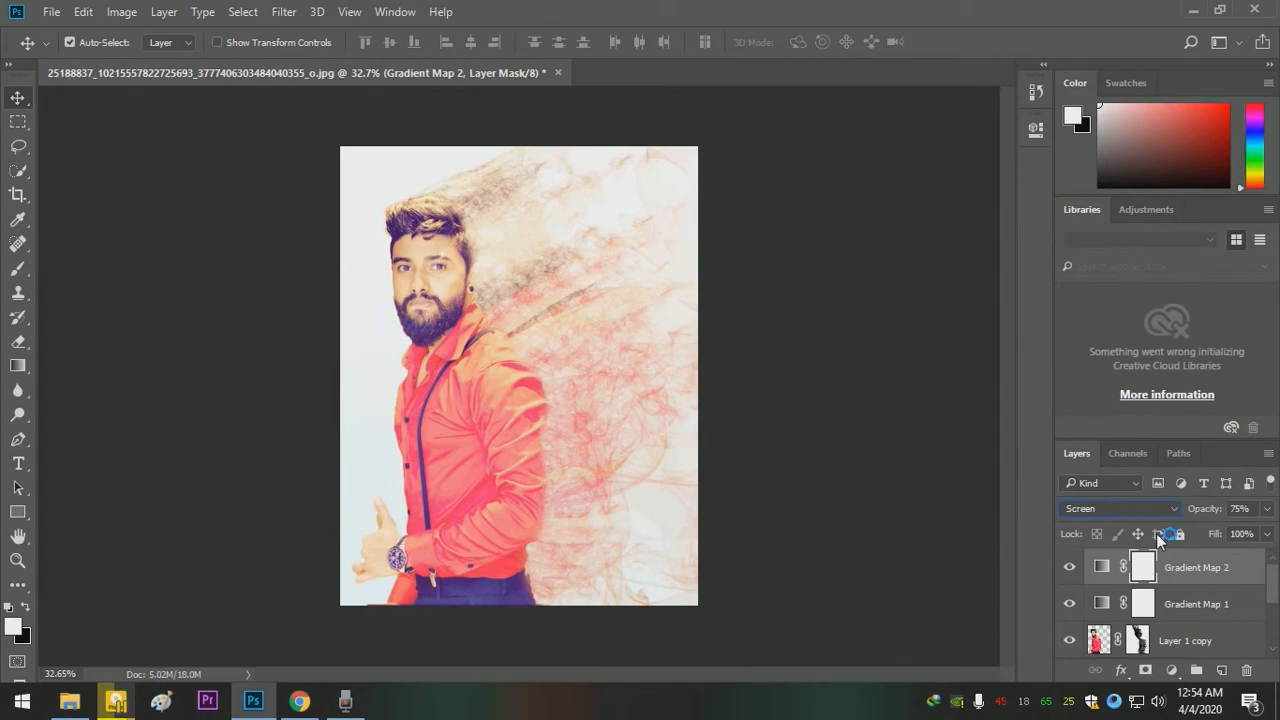
# - Toggle the visibility of Gradient Map 2 to compare the color effect, and hide Gradient Map 1
pyautogui.click(1070, 569)
pyautogui.click(1070, 569)
pyautogui.click(1070, 604)
pyautogui.click(1070, 568)
pyautogui.click(1071, 569)
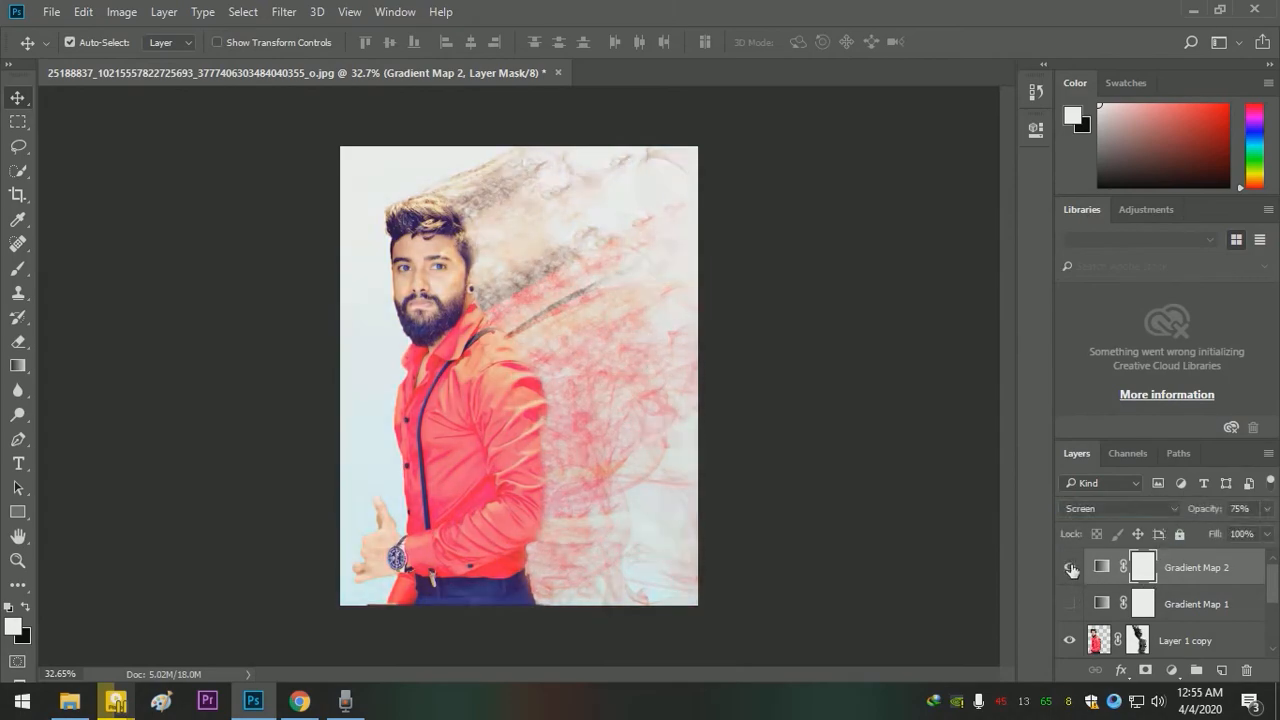
pyautogui.scroll(-3, 1148, 626)
pyautogui.scroll(3, 1148, 626)
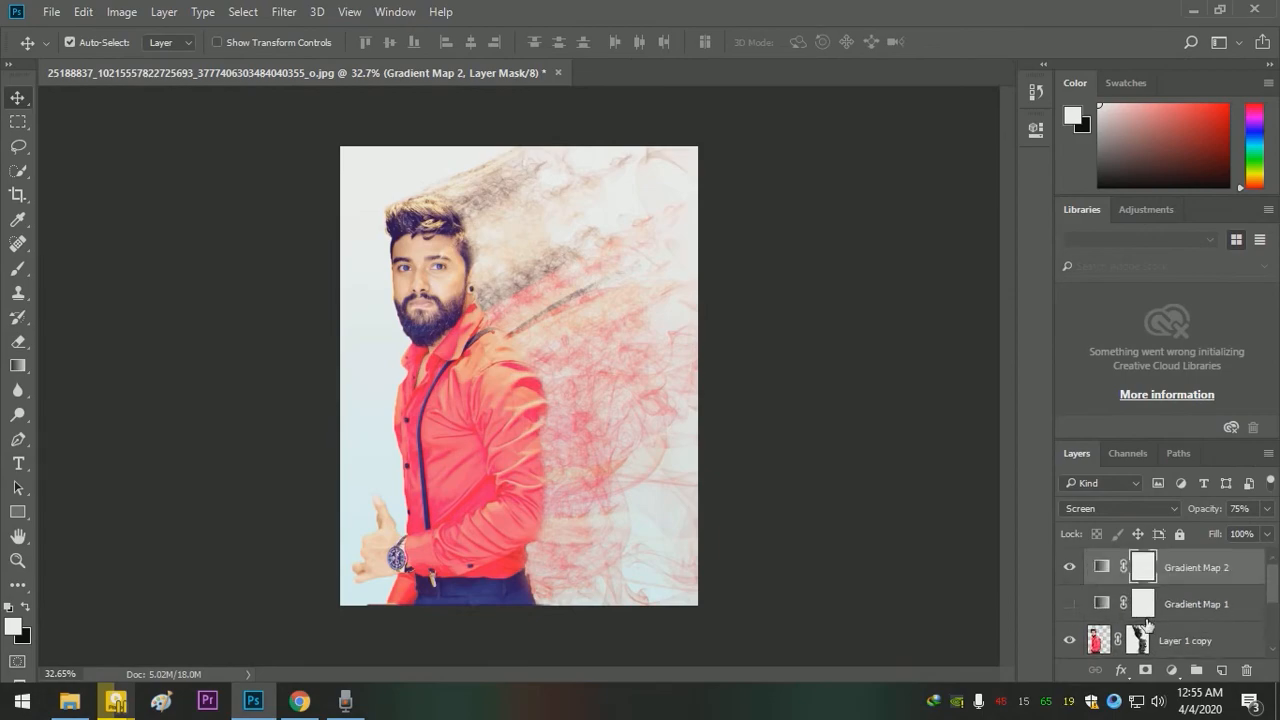